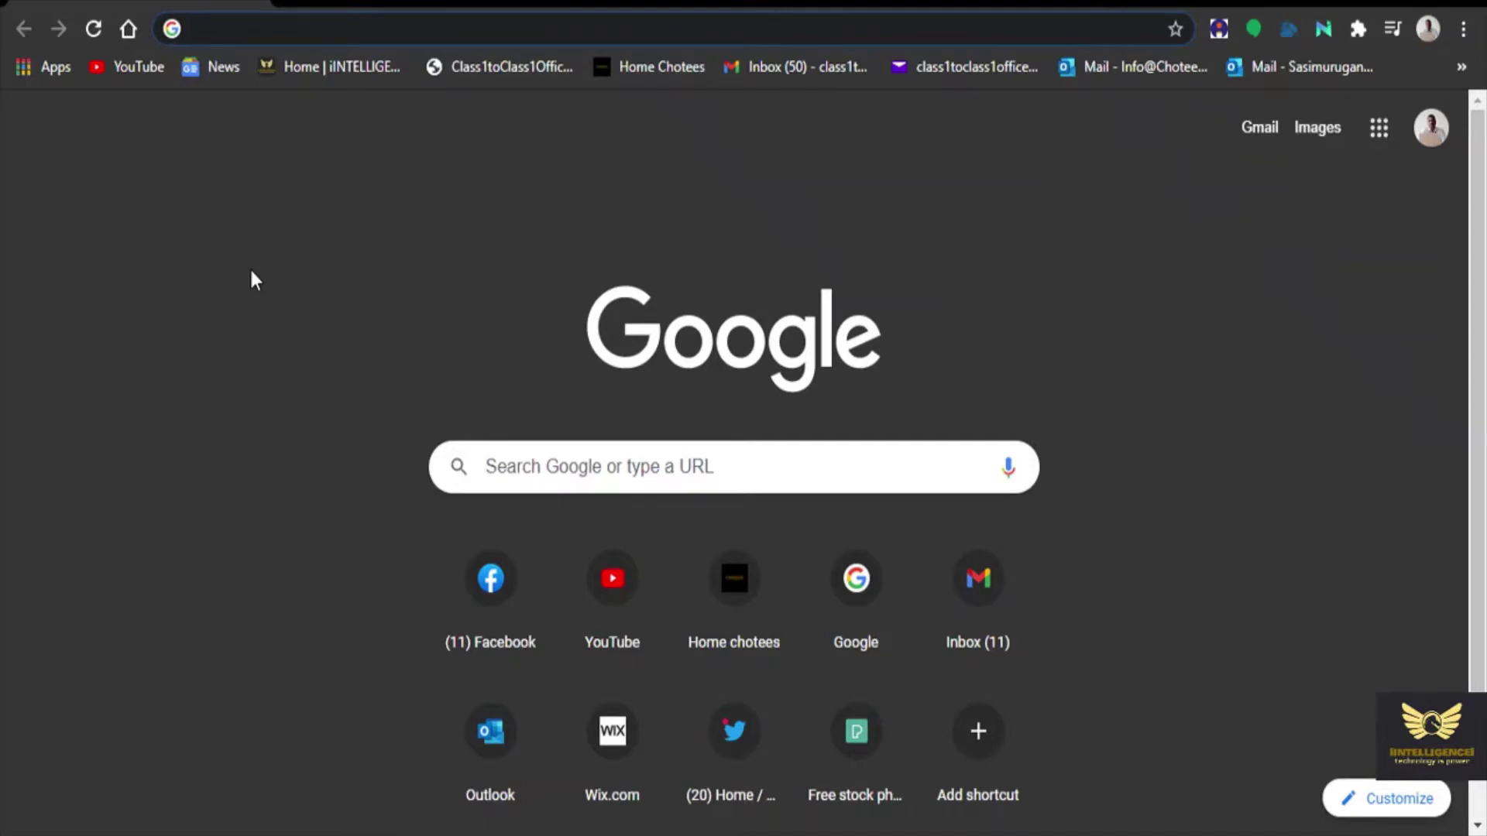
# Search Google for 'gmail account sign up'
pyautogui.click(525, 458)
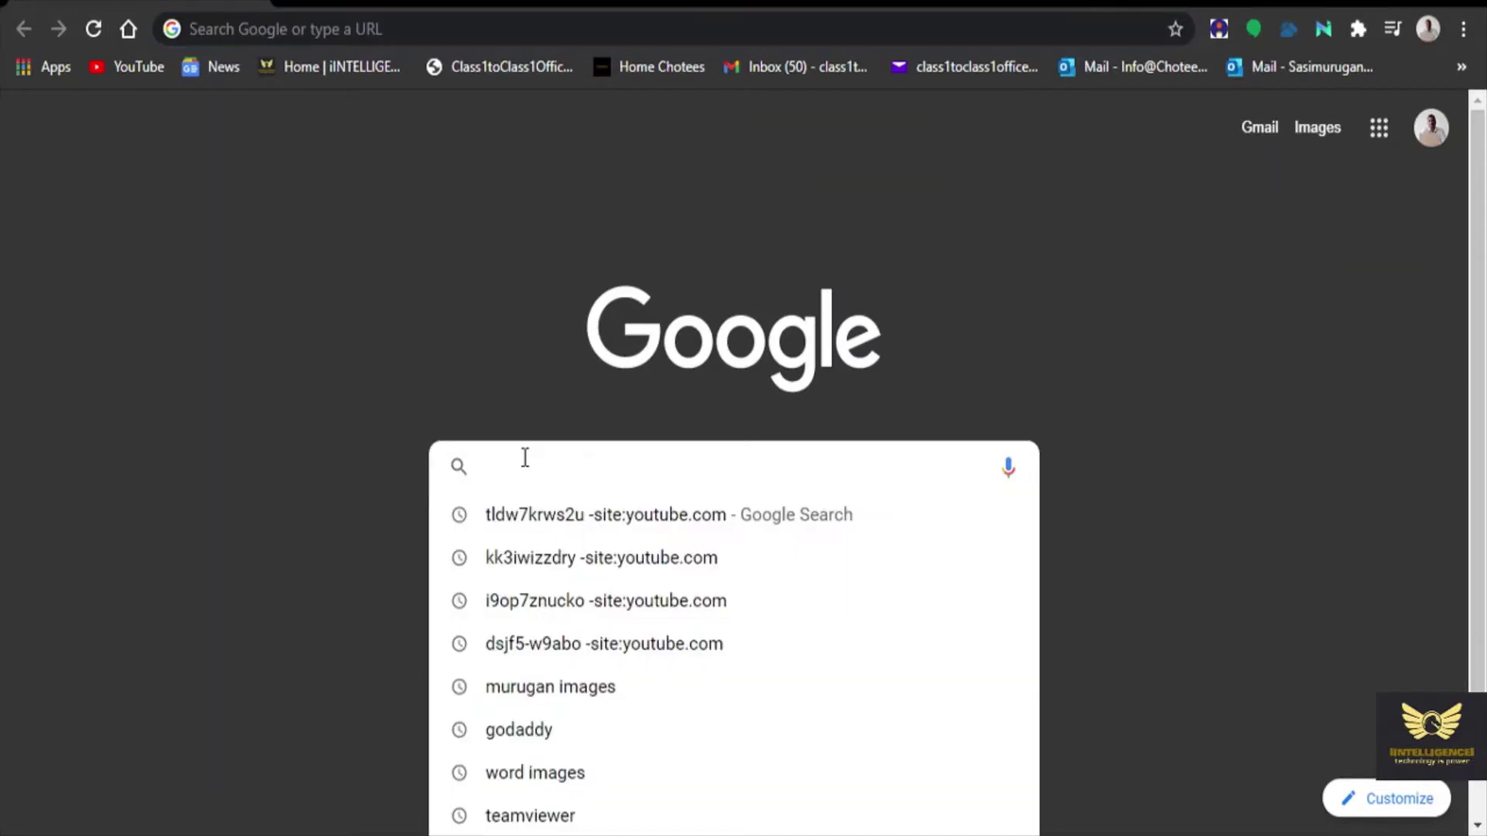
pyautogui.write('gmail')
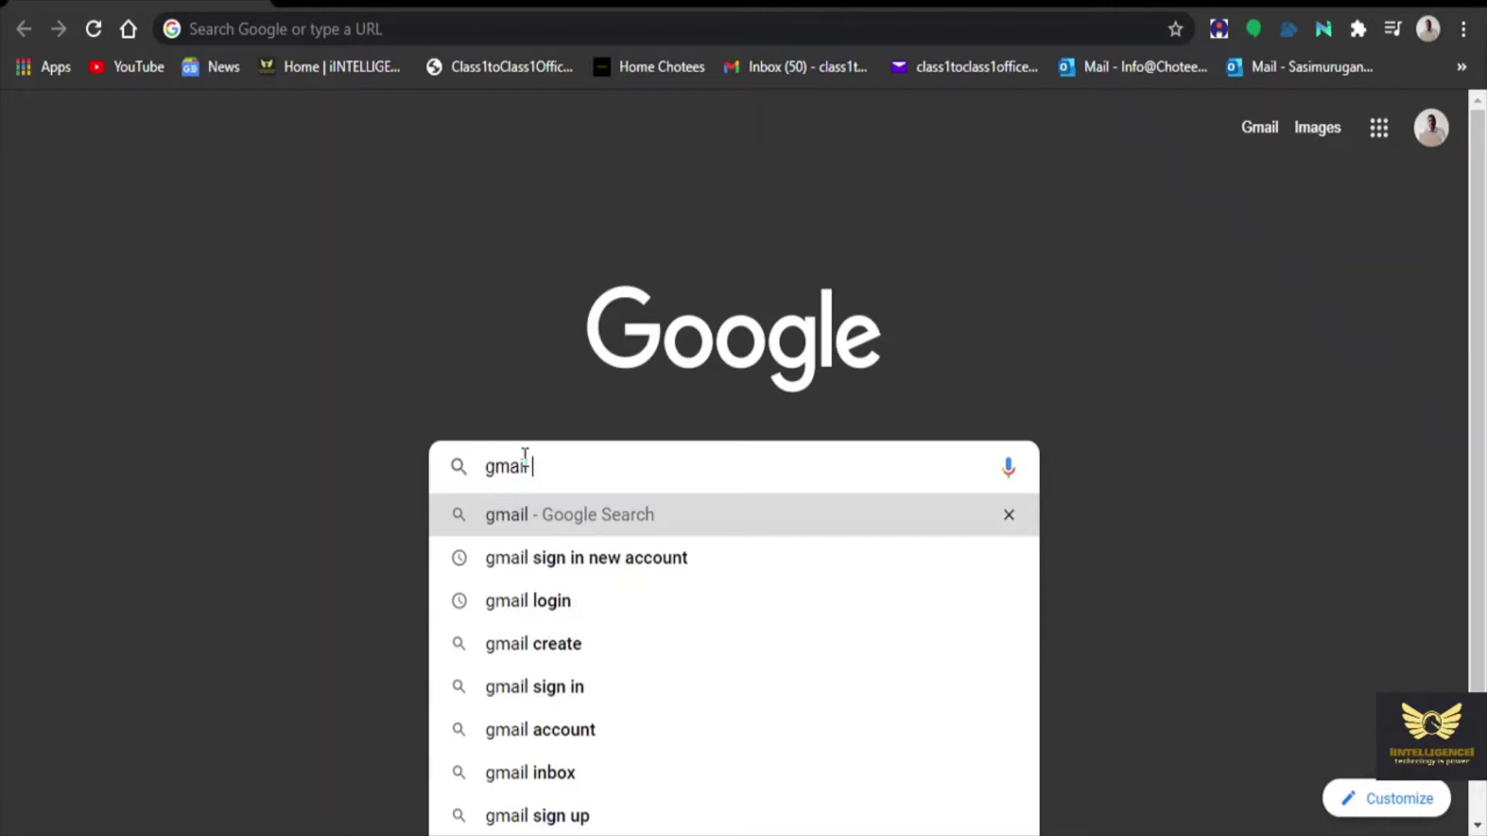
pyautogui.write('acco')
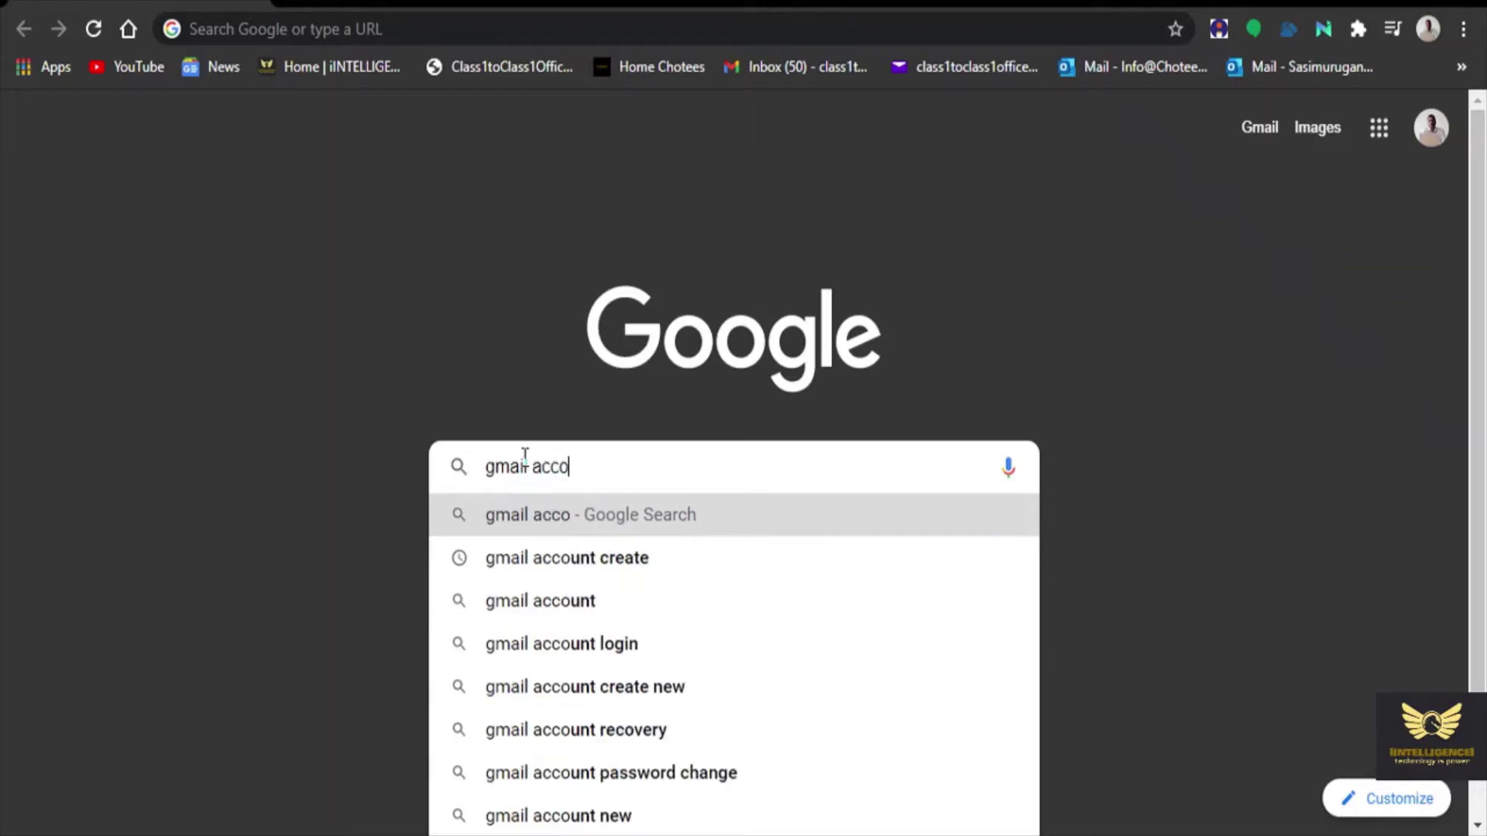
pyautogui.write('unt si')
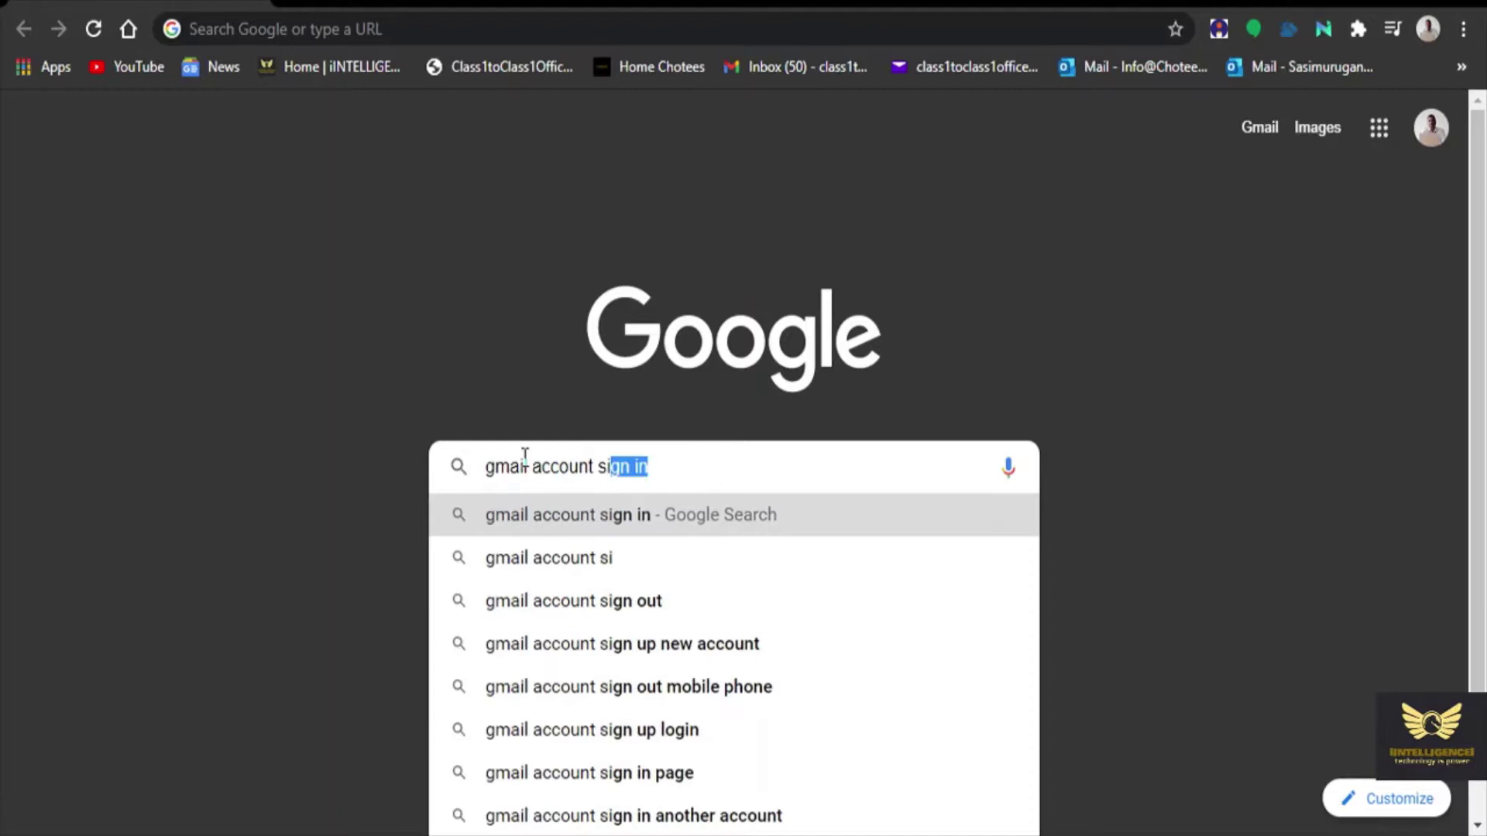
pyautogui.write('gn up')
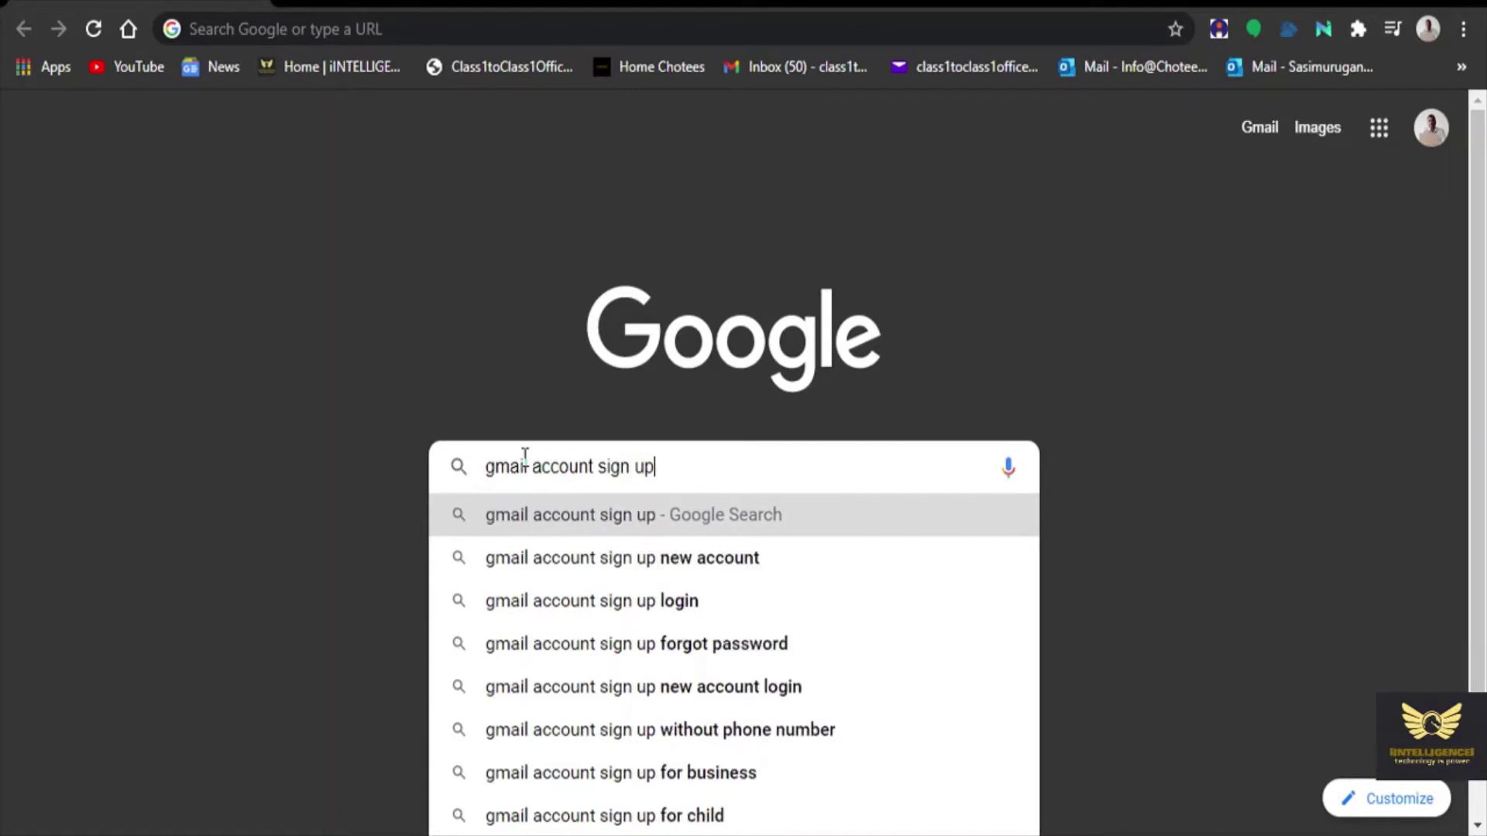
pyautogui.press('Return')
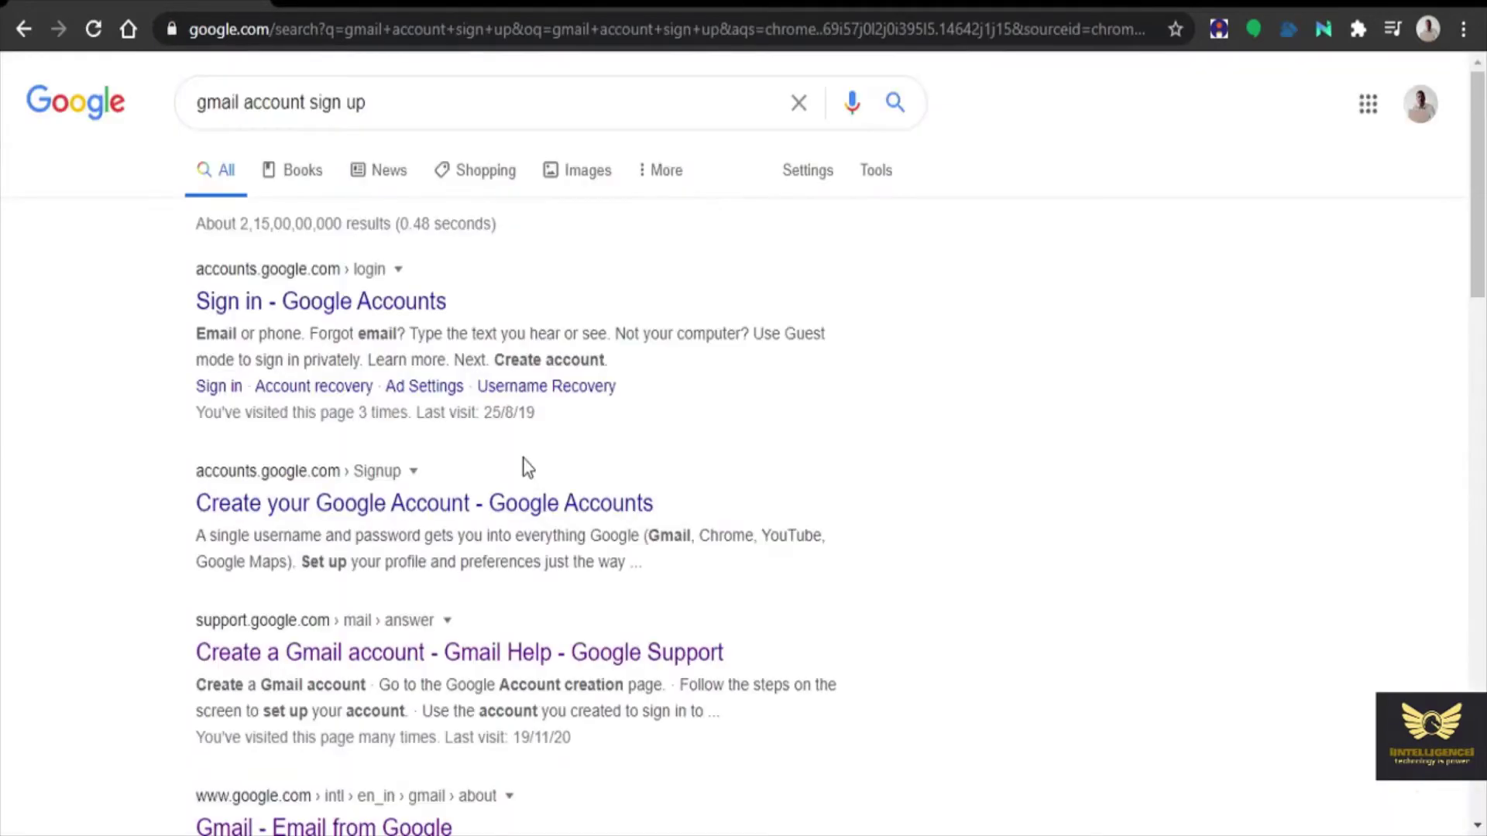
# On the Create your Google Account form, enter 'iINTELLIGENCEiNews' as first name and username
pyautogui.click(406, 509)
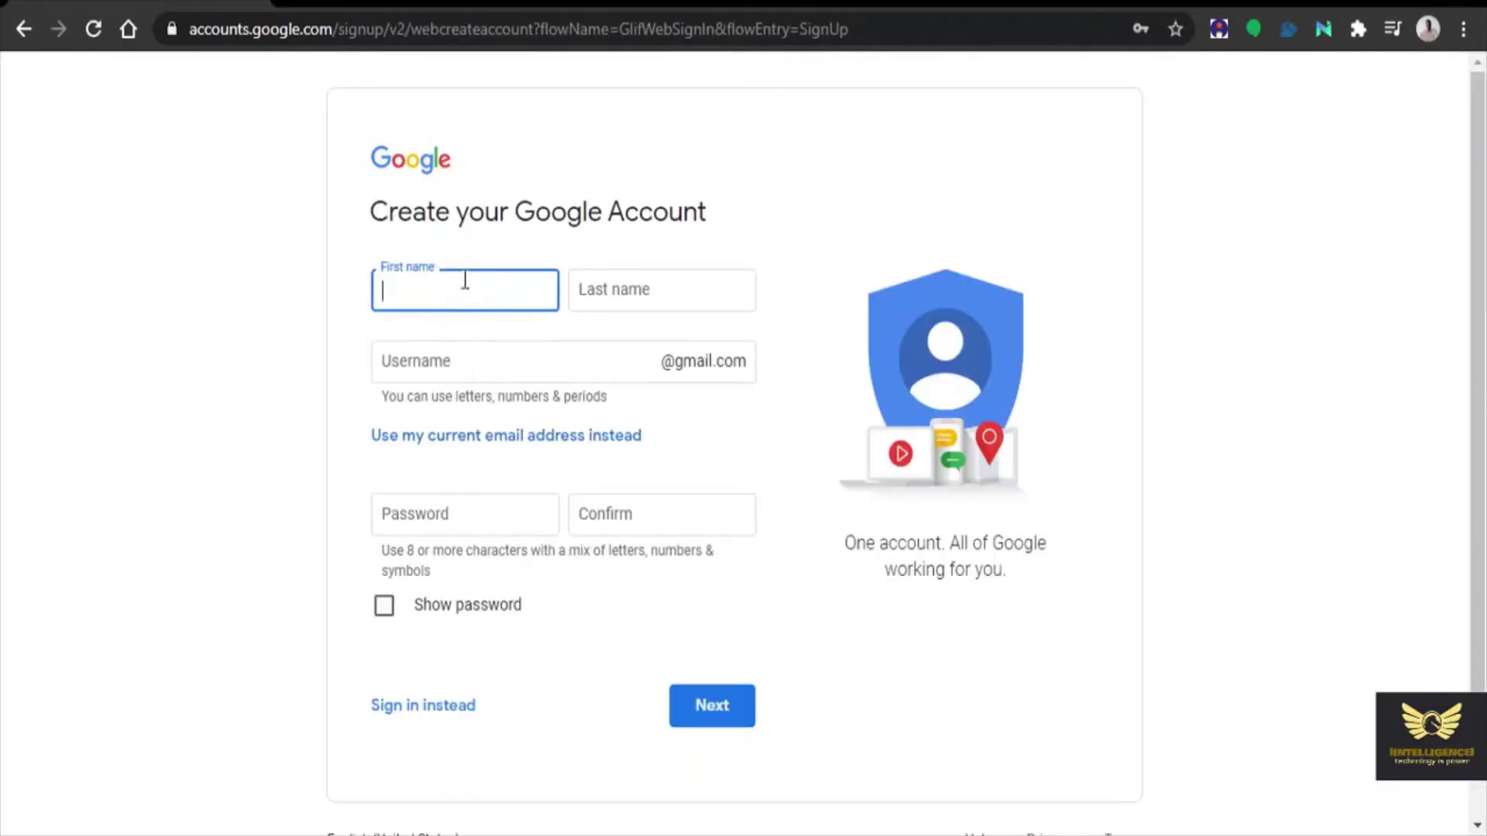
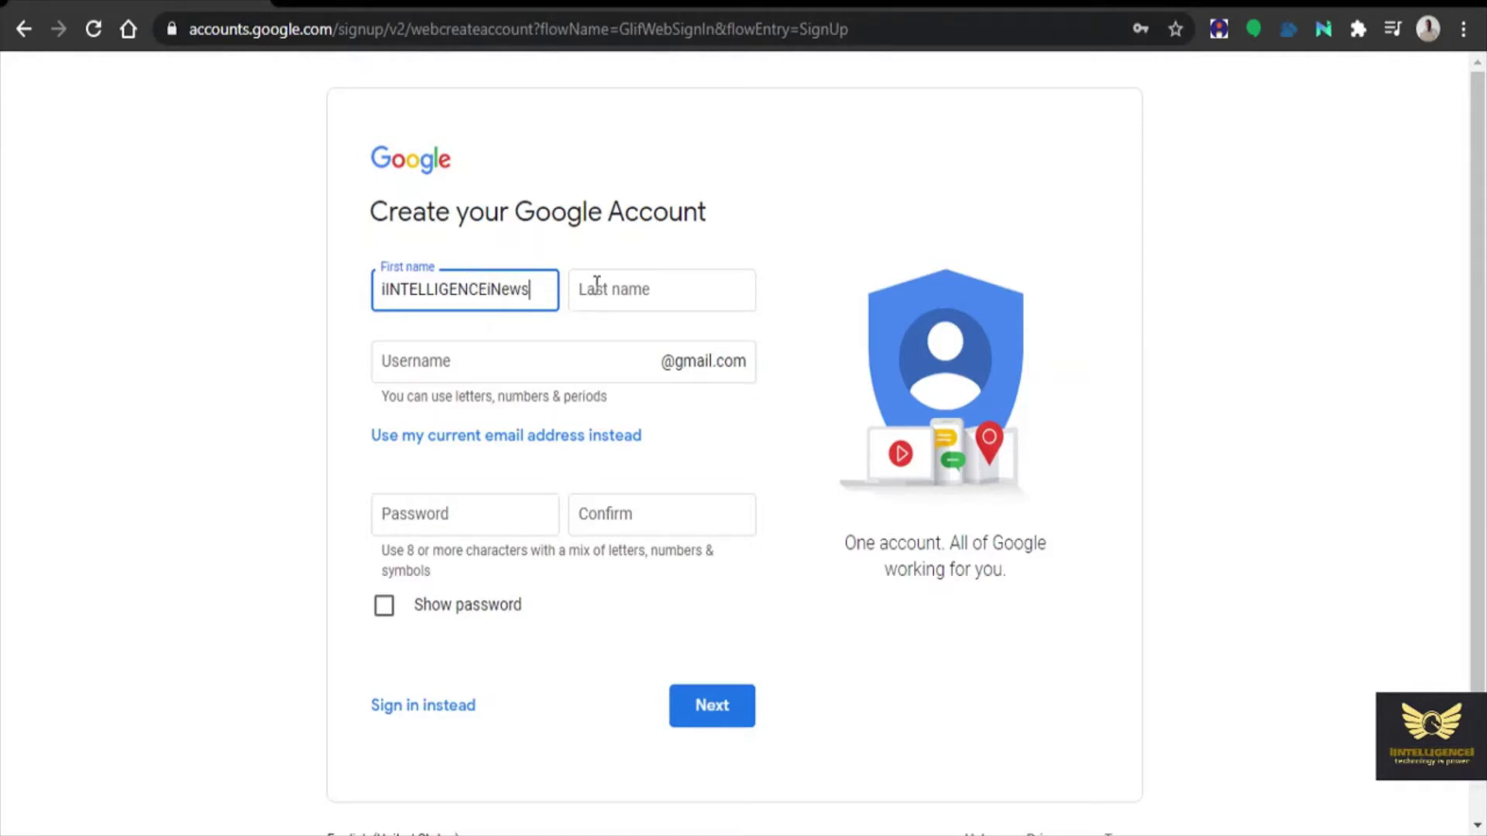
pyautogui.click(470, 364)
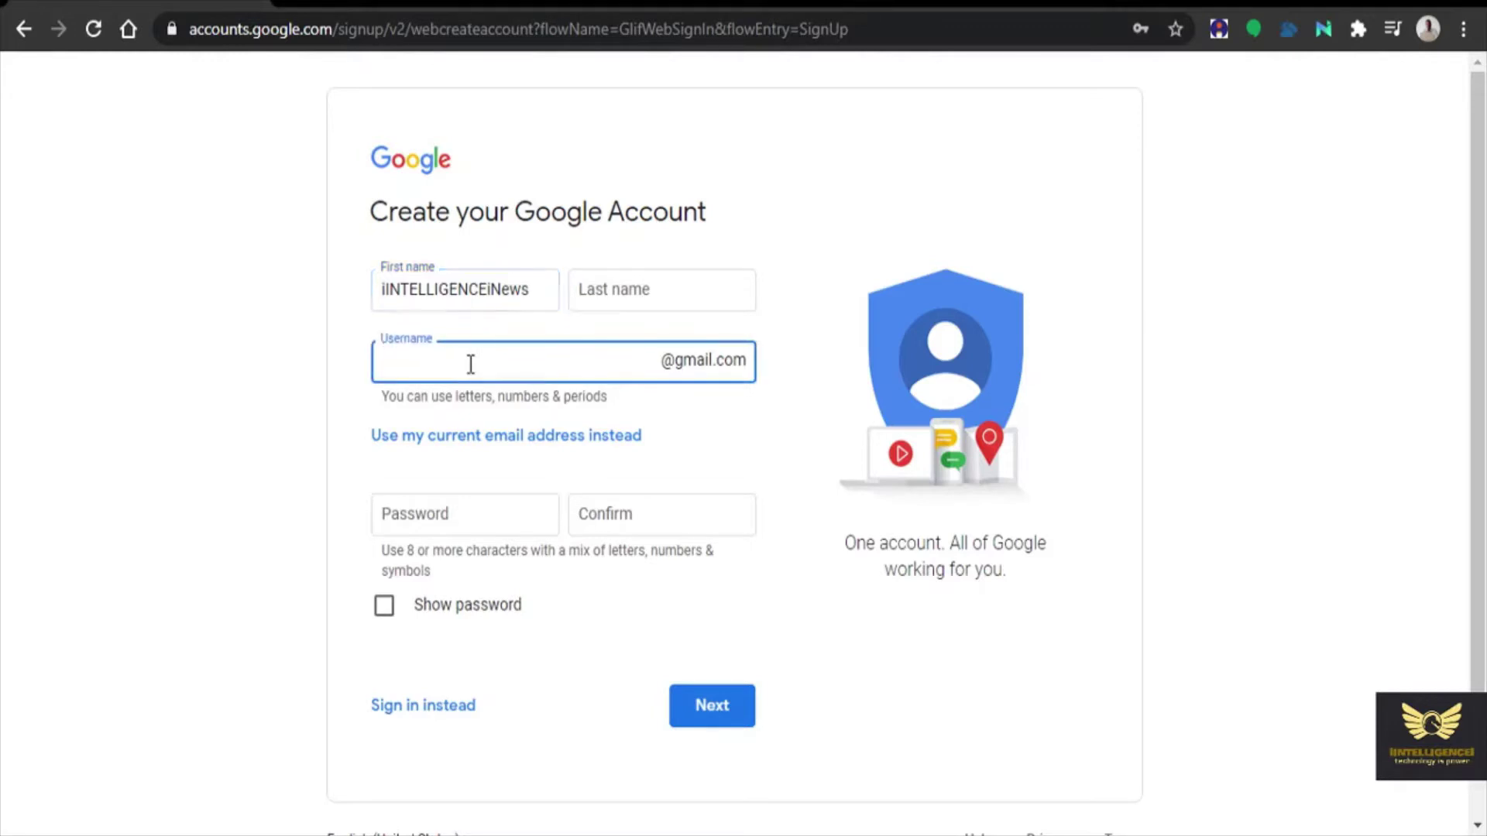
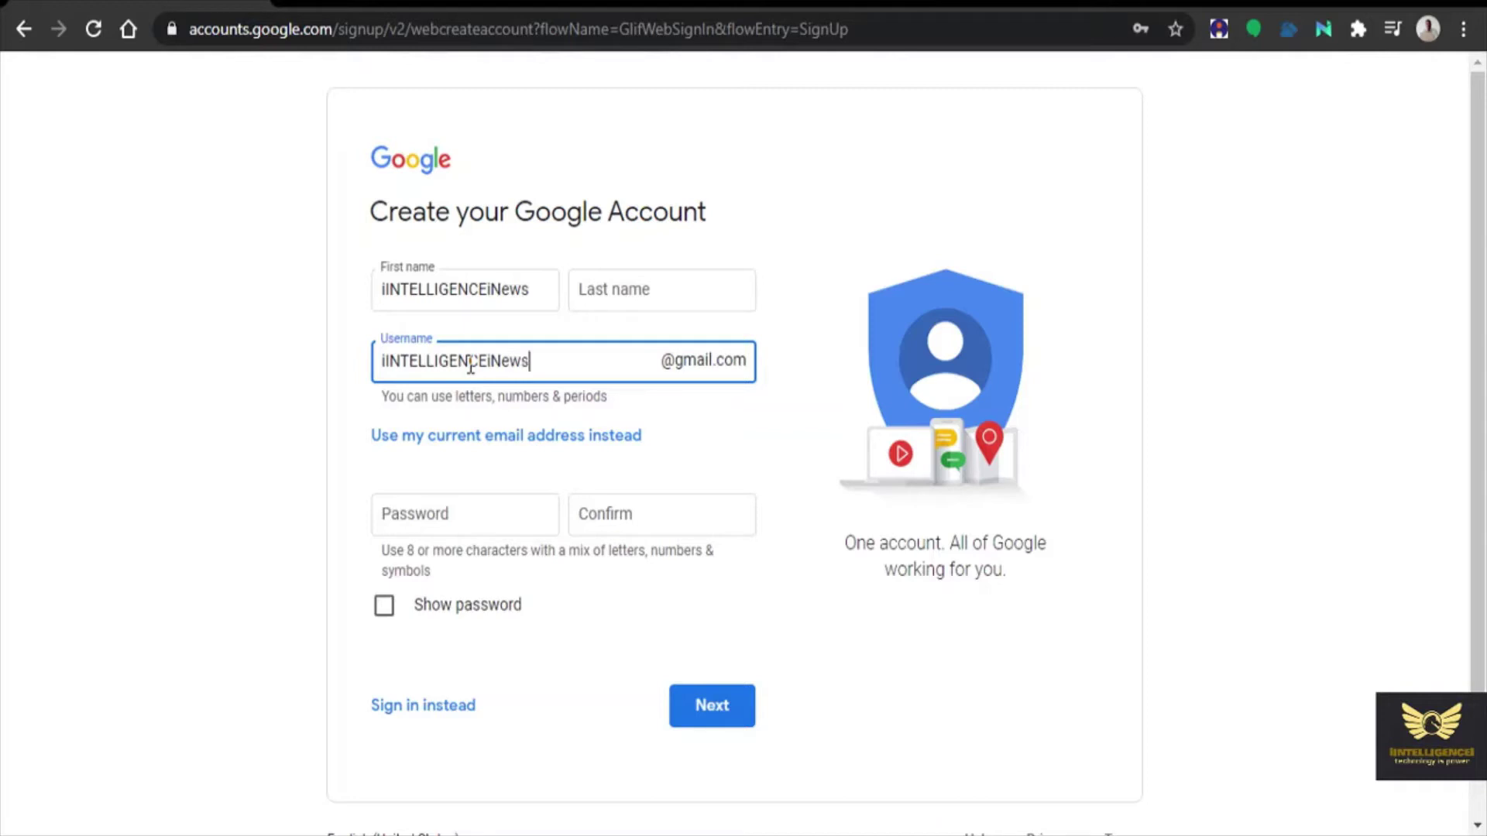
pyautogui.click(346, 408)
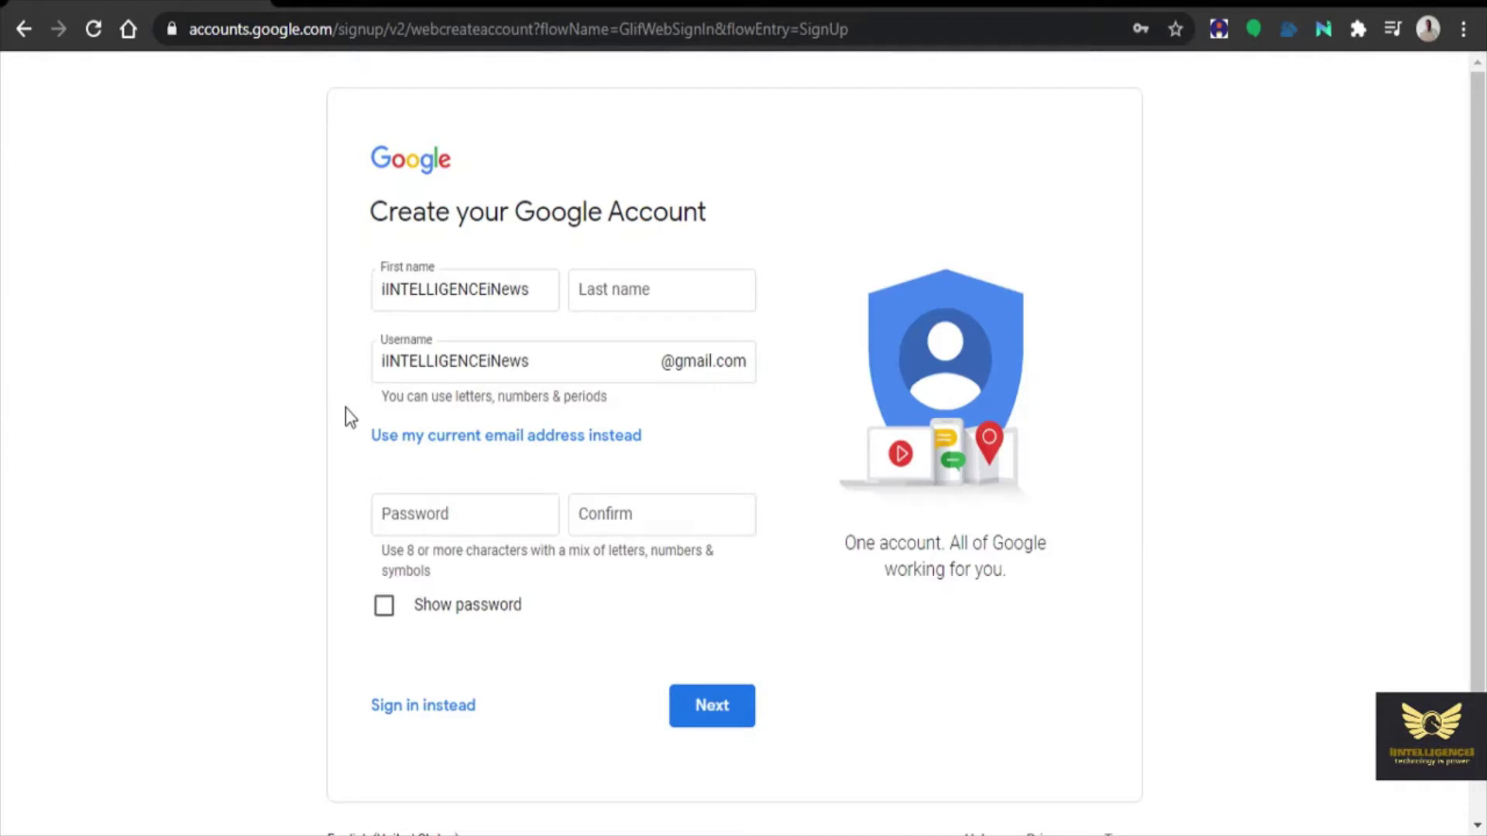
# Enter 'International' as the last name, correcting a typo
pyautogui.click(593, 287)
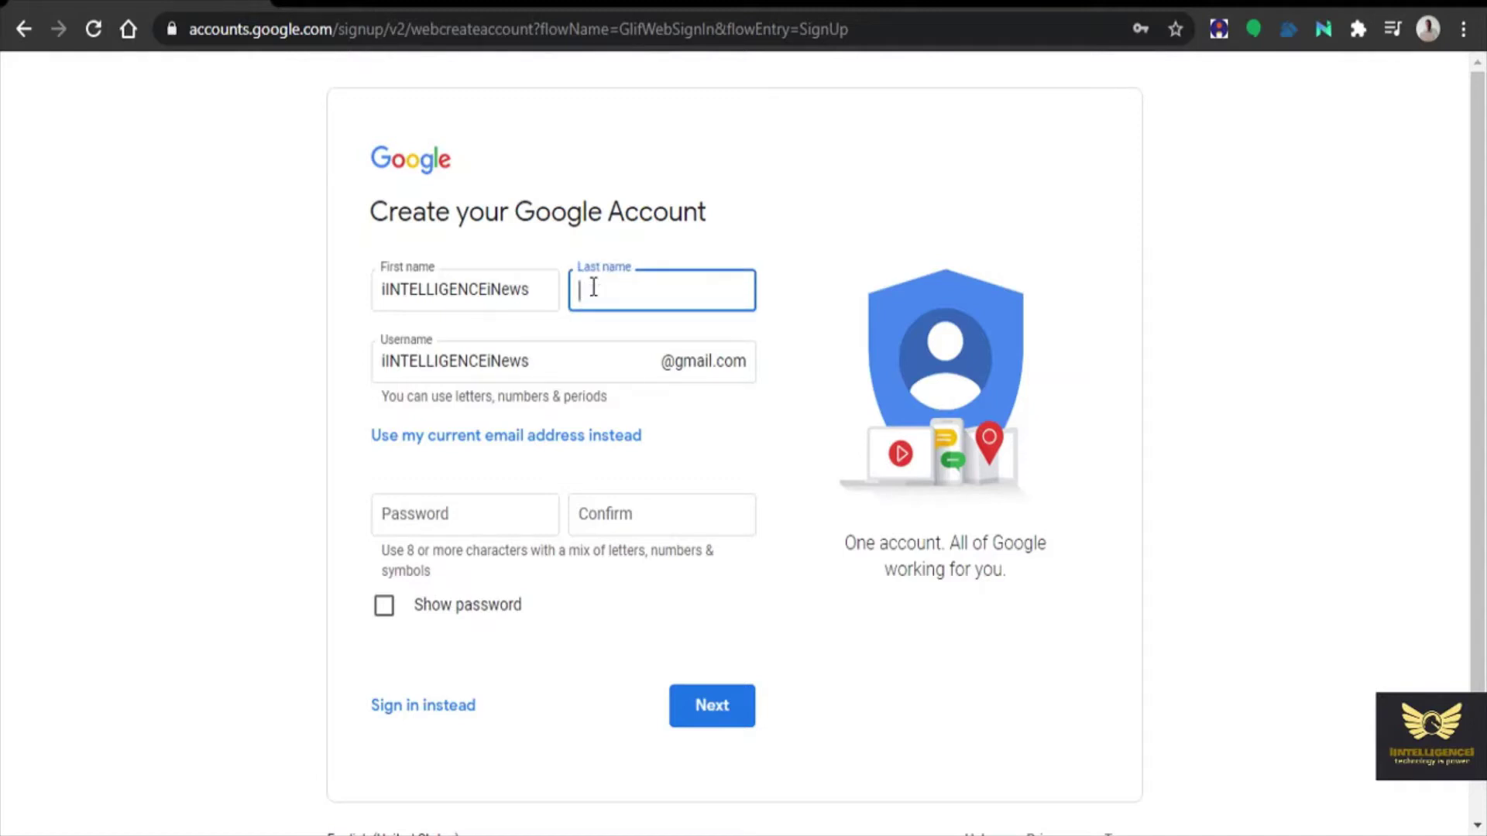
pyautogui.write('International')
# Enter and confirm the account password, then submit the form
pyautogui.click(443, 513)
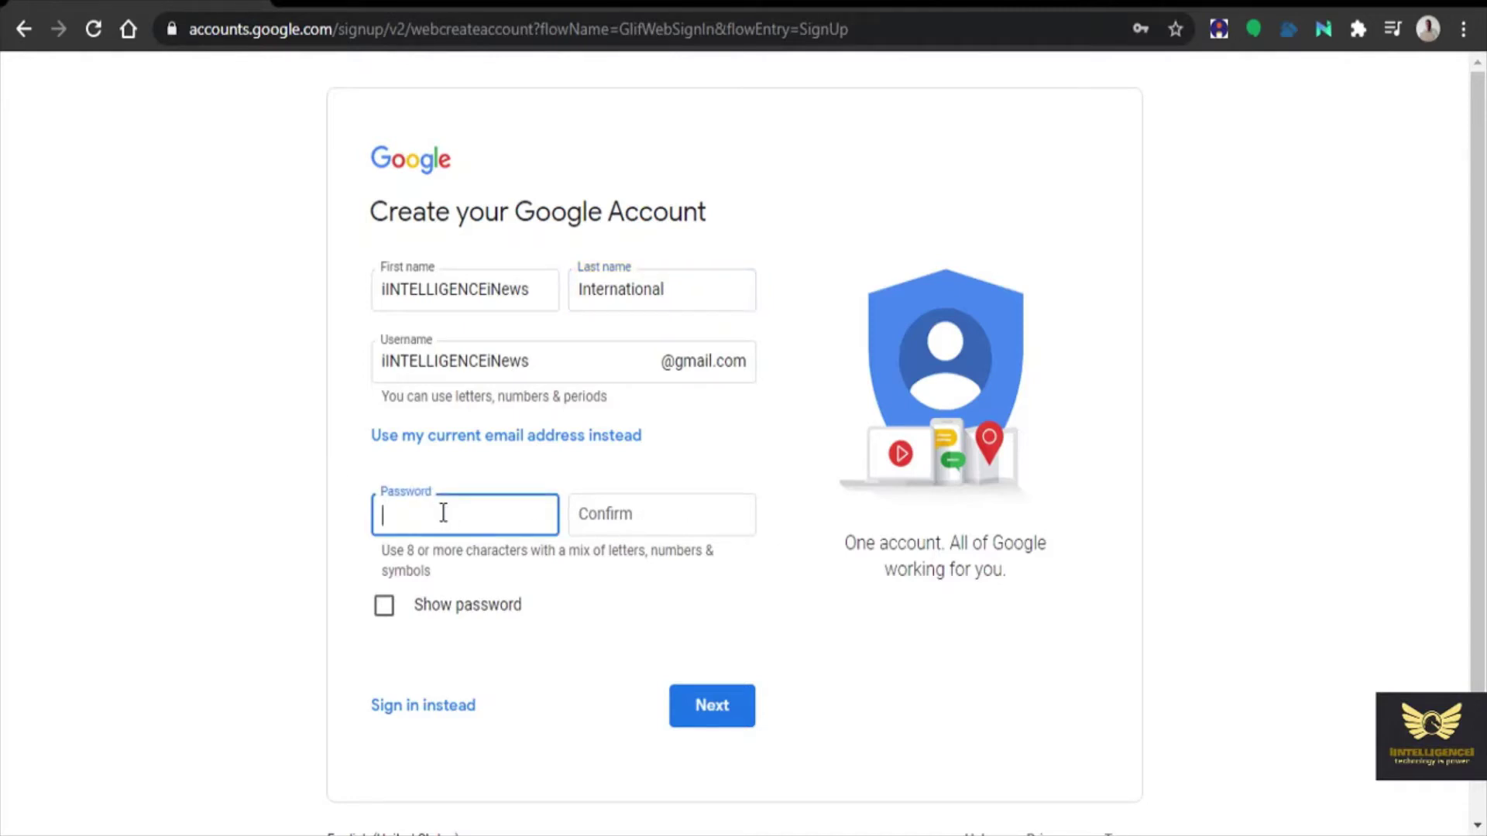
pyautogui.write('••••••••••••••••••••••')
pyautogui.click(627, 508)
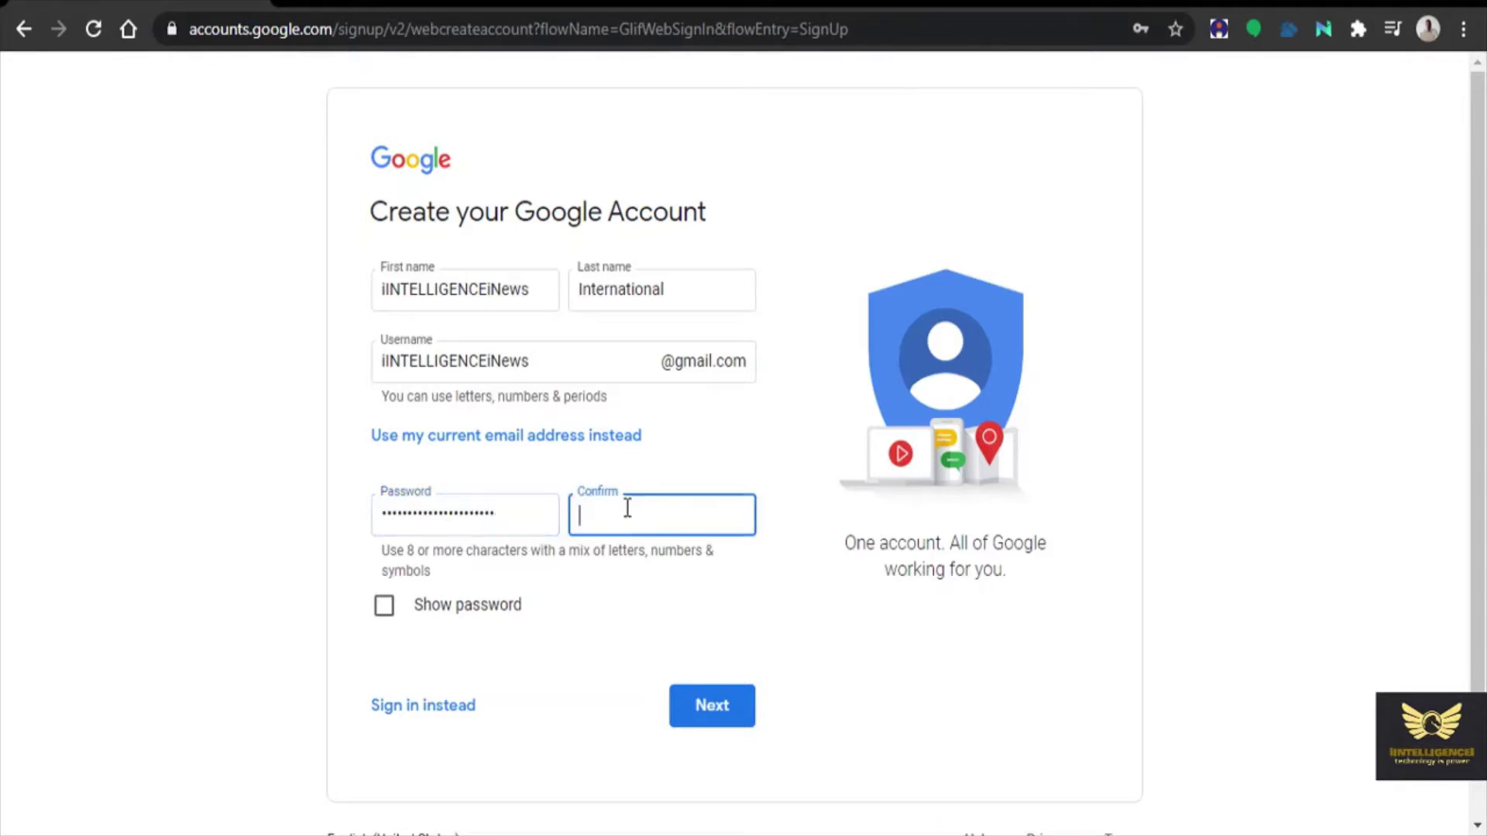
pyautogui.write('••••••••••••••••••••••••')
pyautogui.click(709, 709)
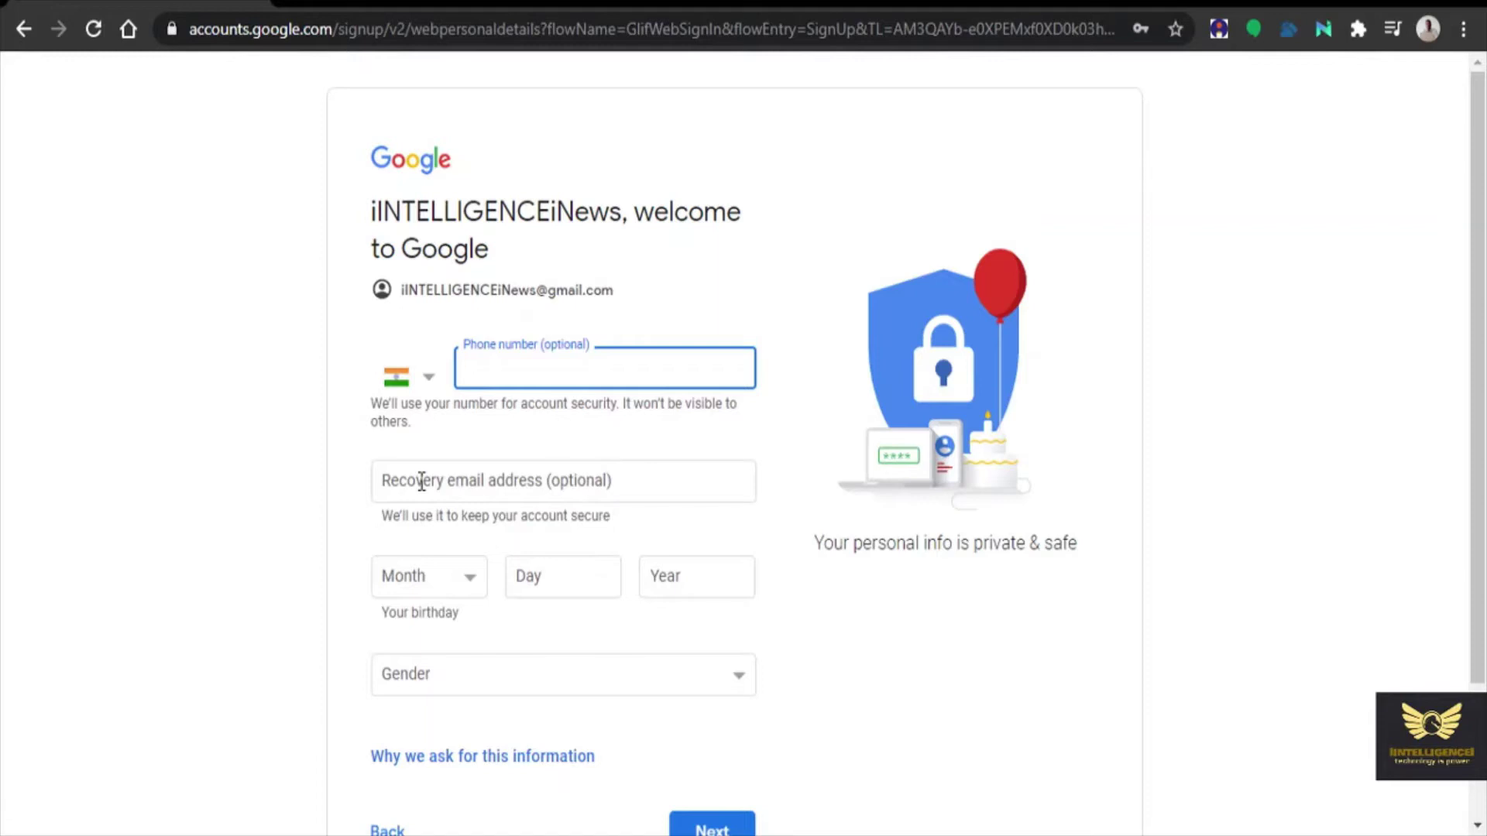
# Fill in the account's phone number and recovery e-mail address
pyautogui.scroll(-2, 833, 632)
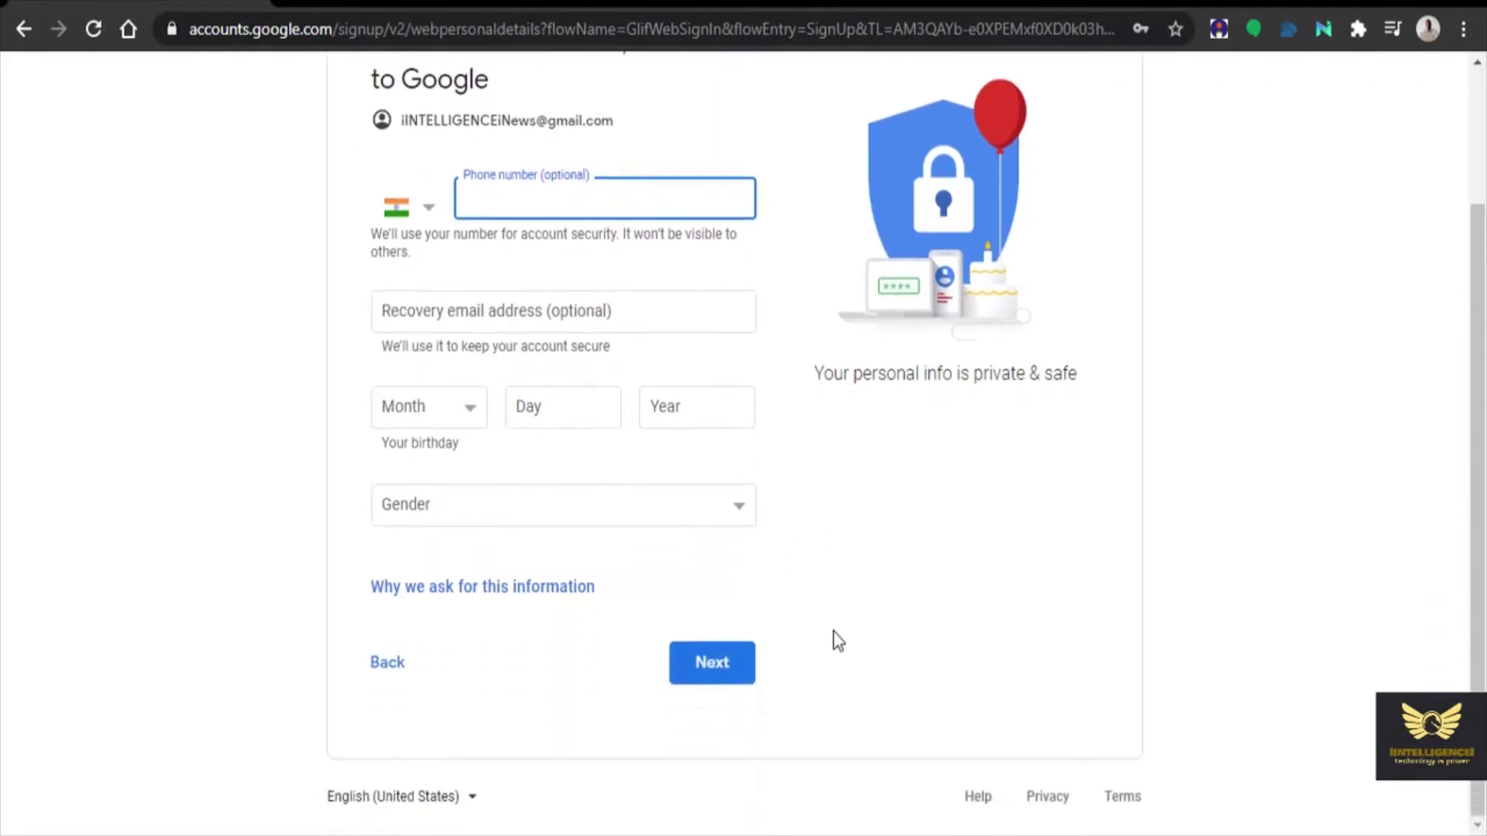
pyautogui.scroll(2, 833, 632)
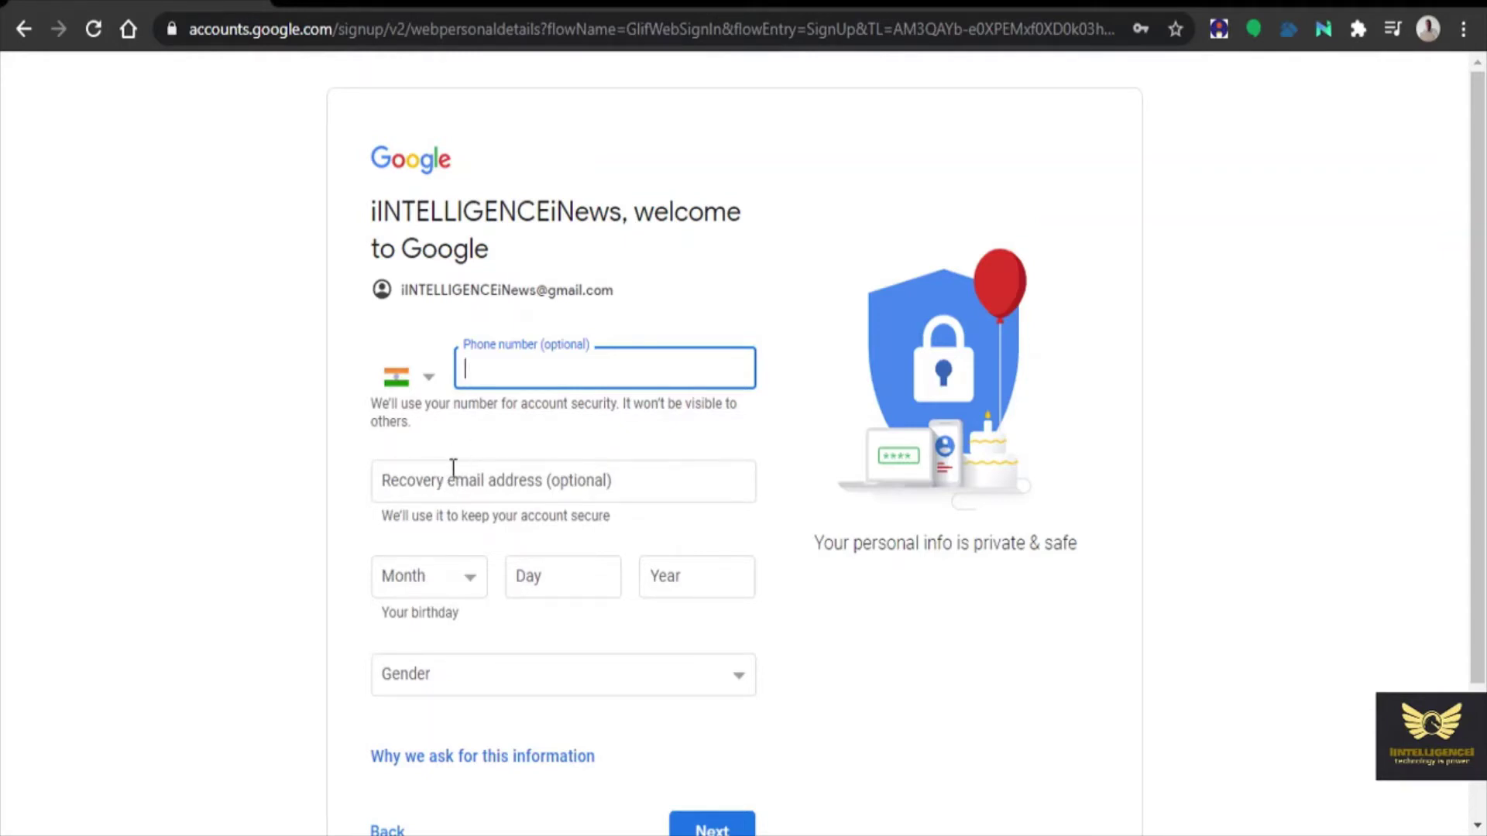
pyautogui.click(343, 436)
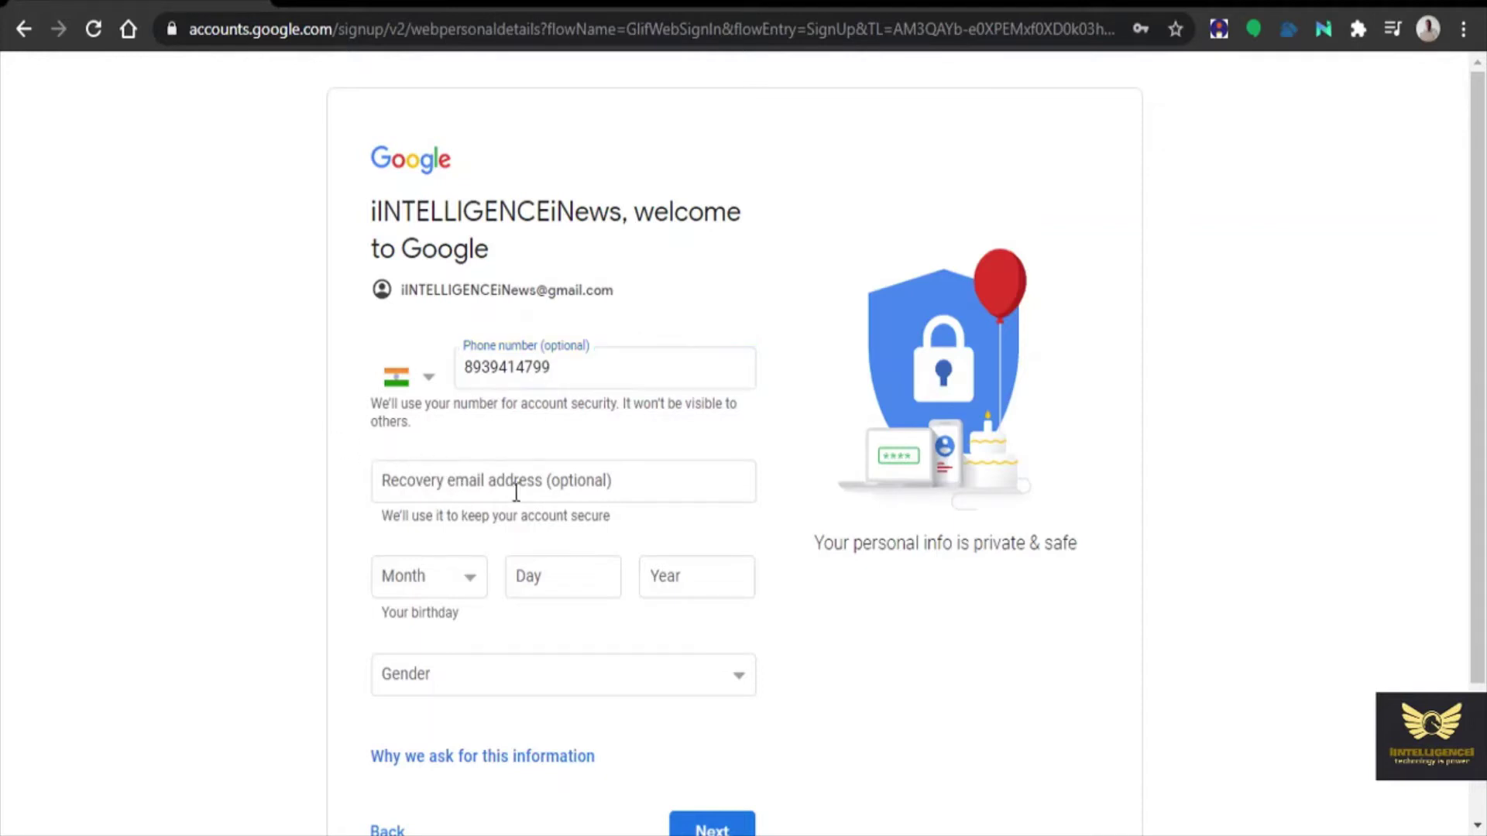
pyautogui.click(507, 481)
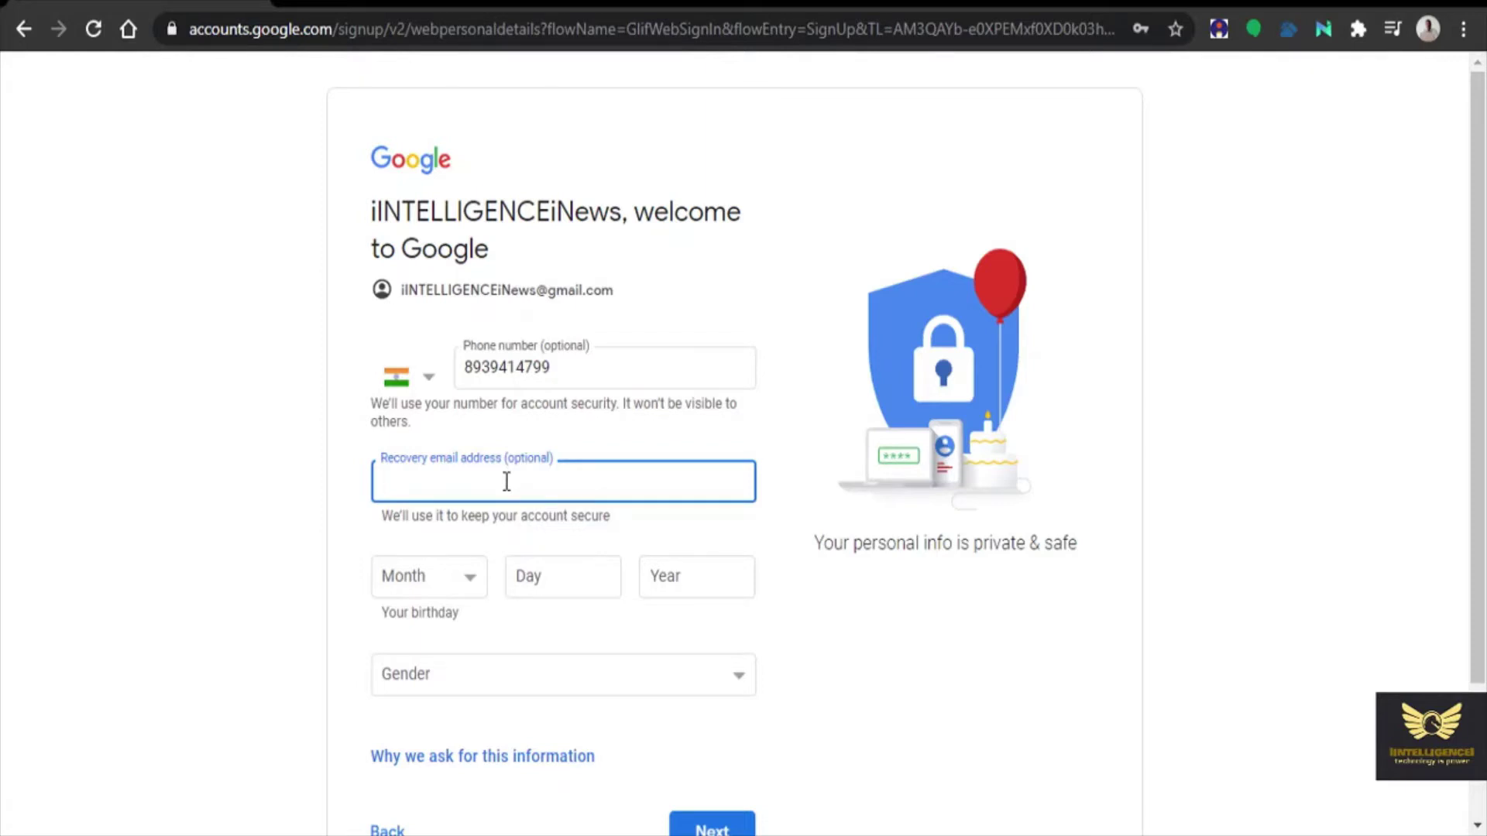
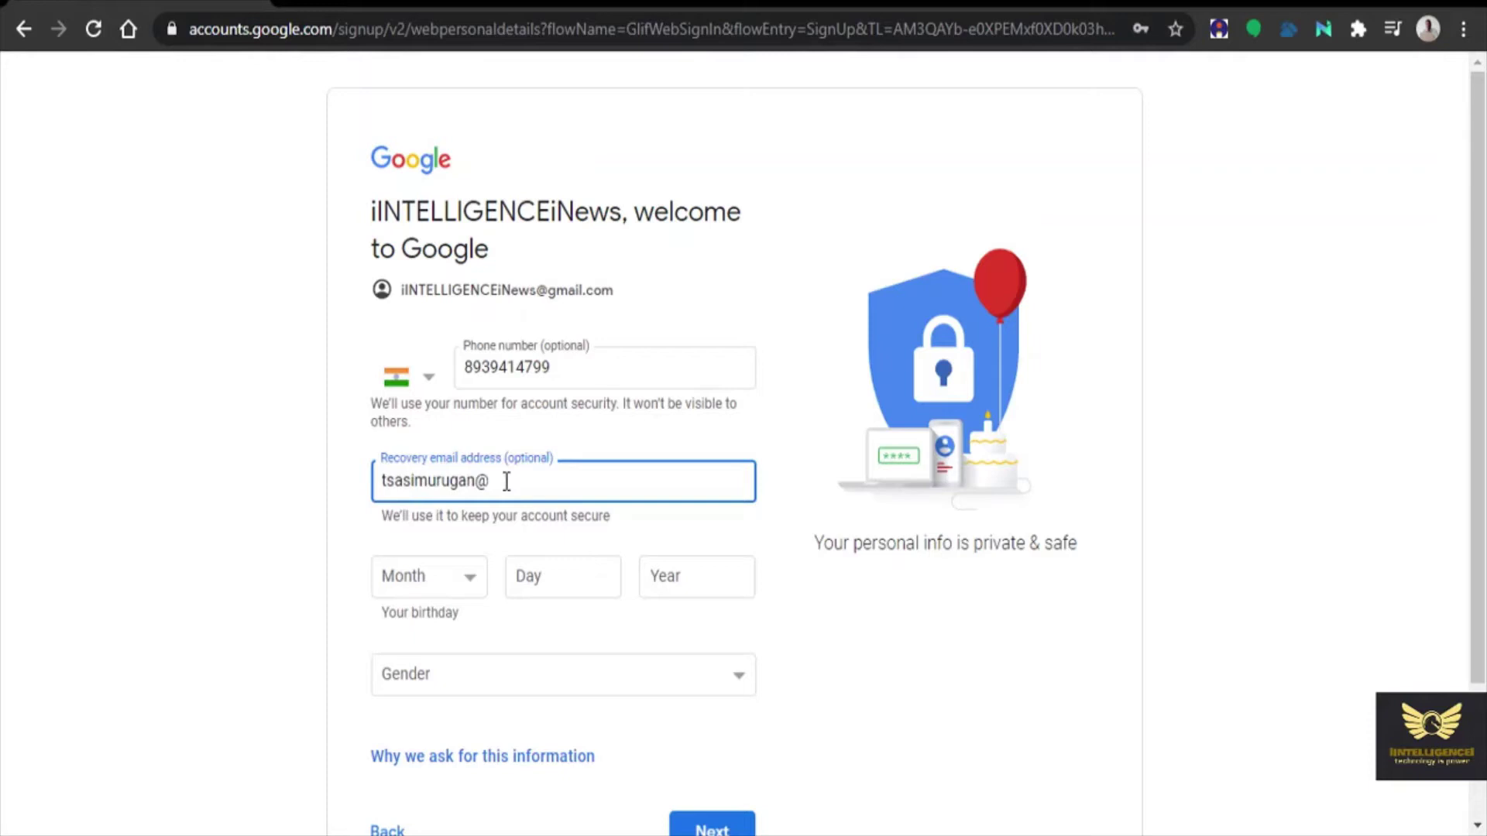
pyautogui.click(781, 441)
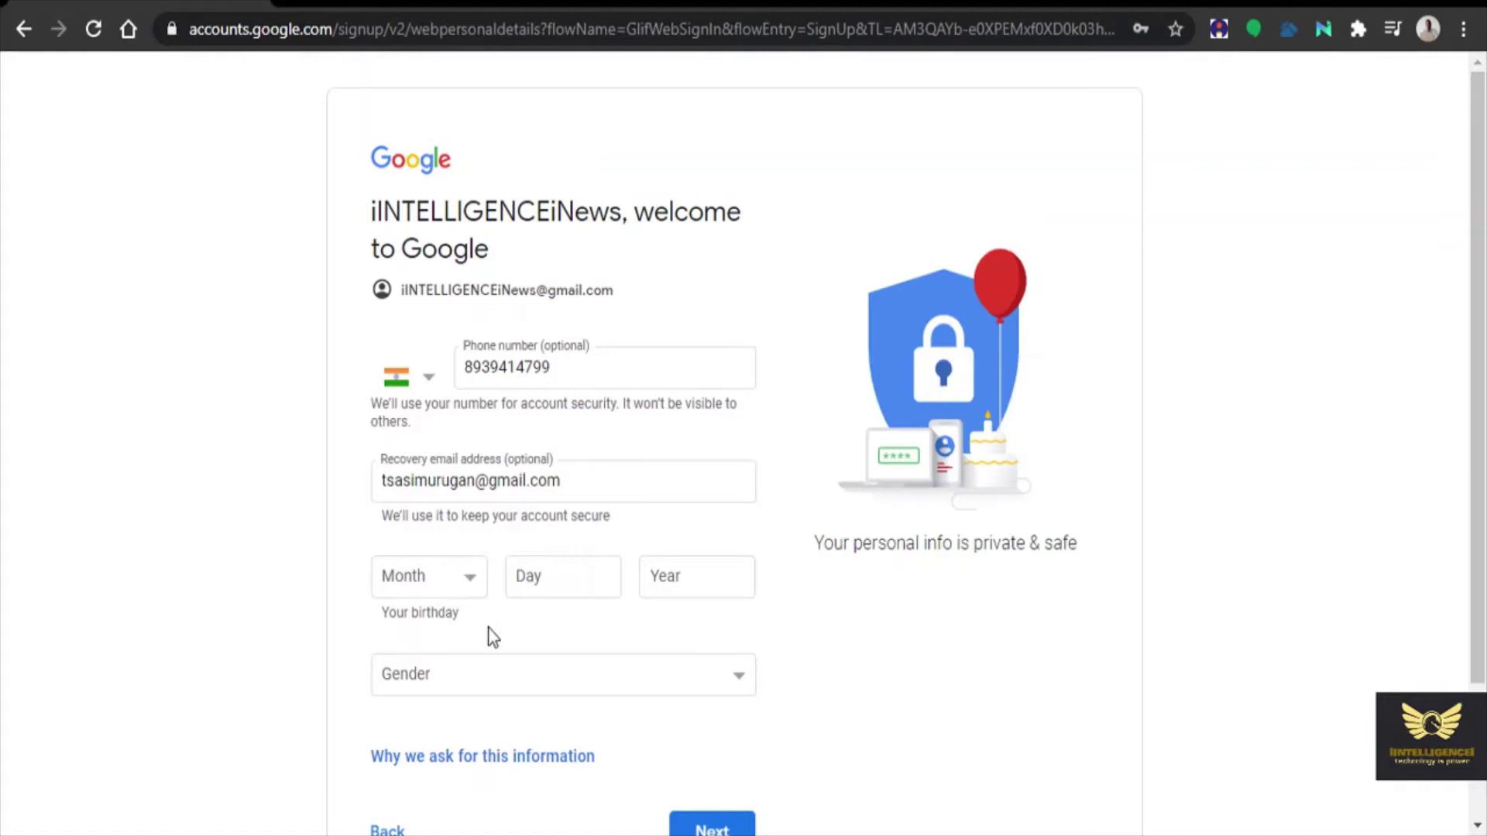
# Enter the birth month, day and year in the birthday fields
pyautogui.click(472, 582)
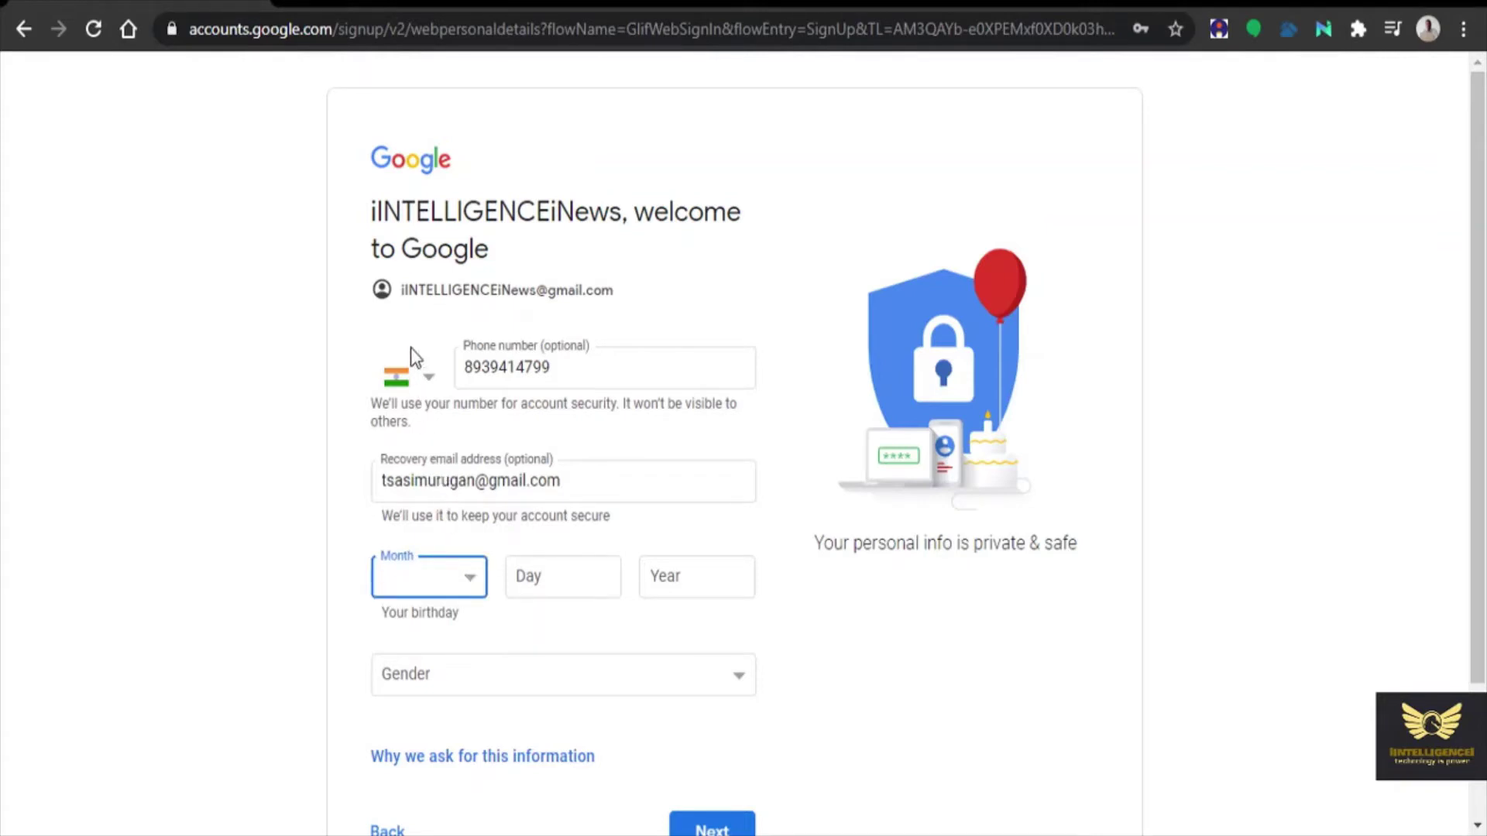
pyautogui.write('july')
pyautogui.click(576, 577)
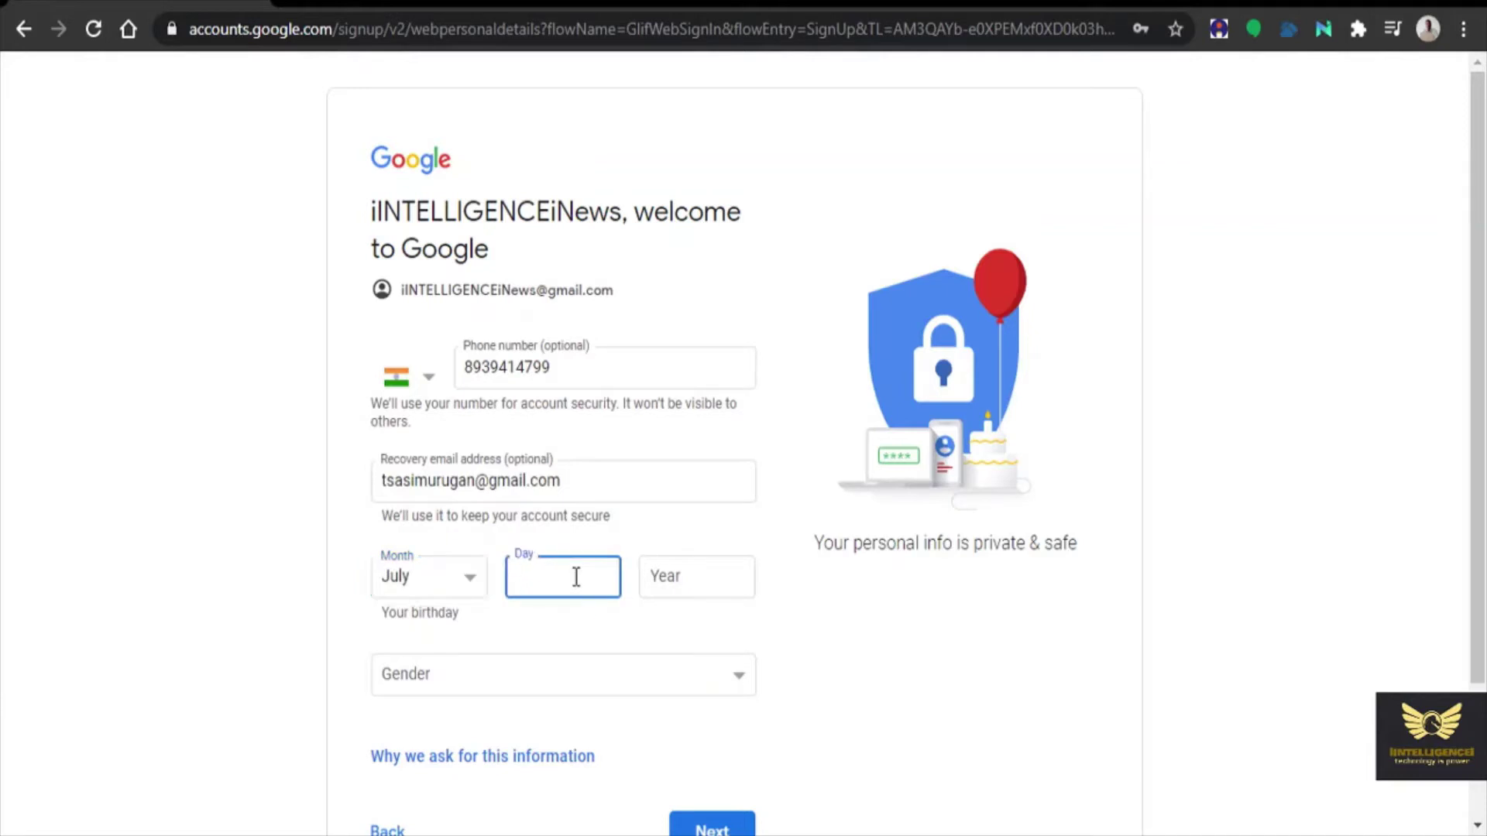
pyautogui.write('07')
pyautogui.click(690, 577)
pyautogui.write('1977')
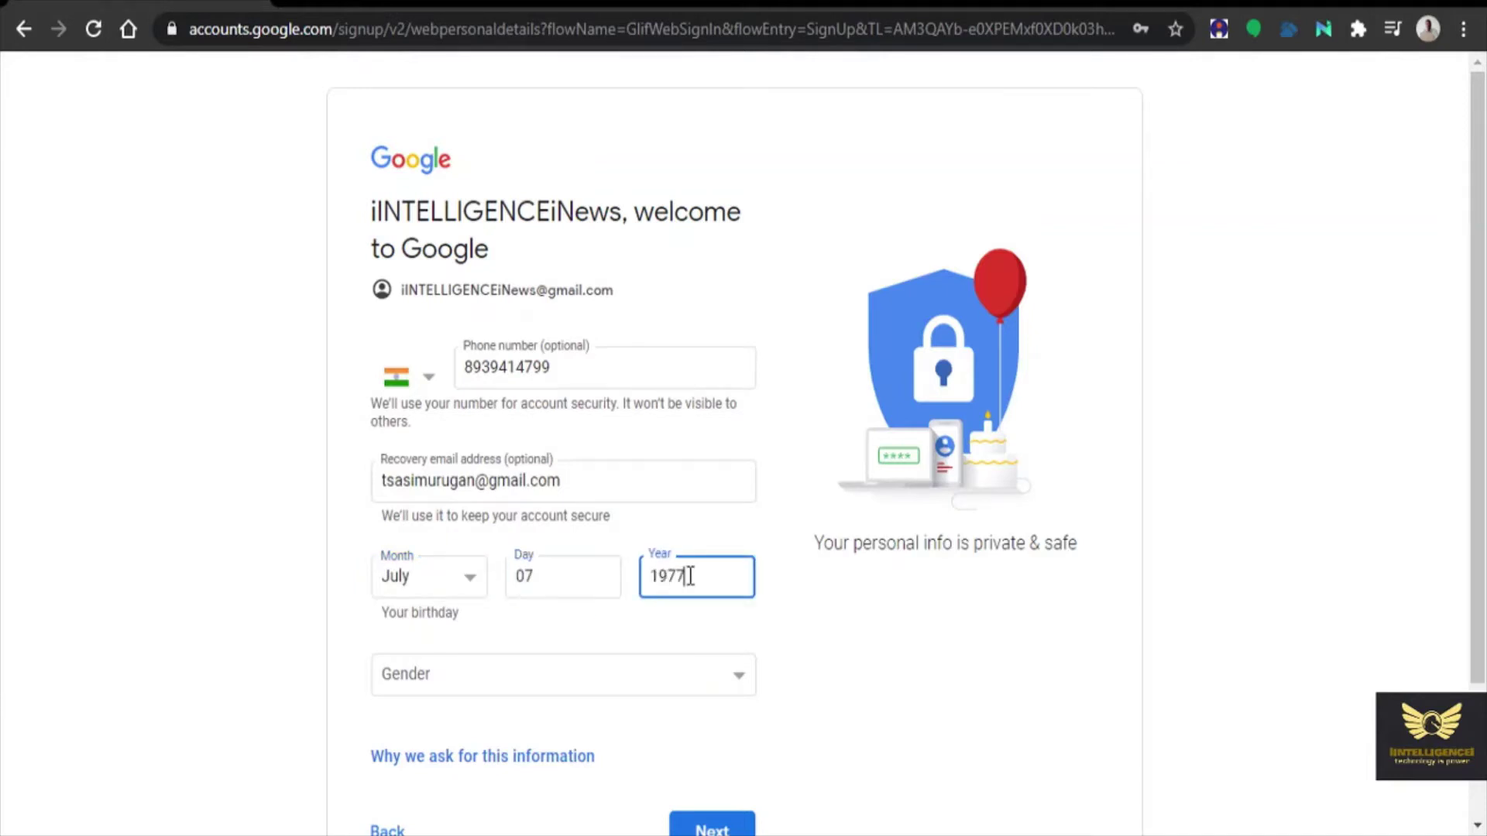
pyautogui.click(833, 641)
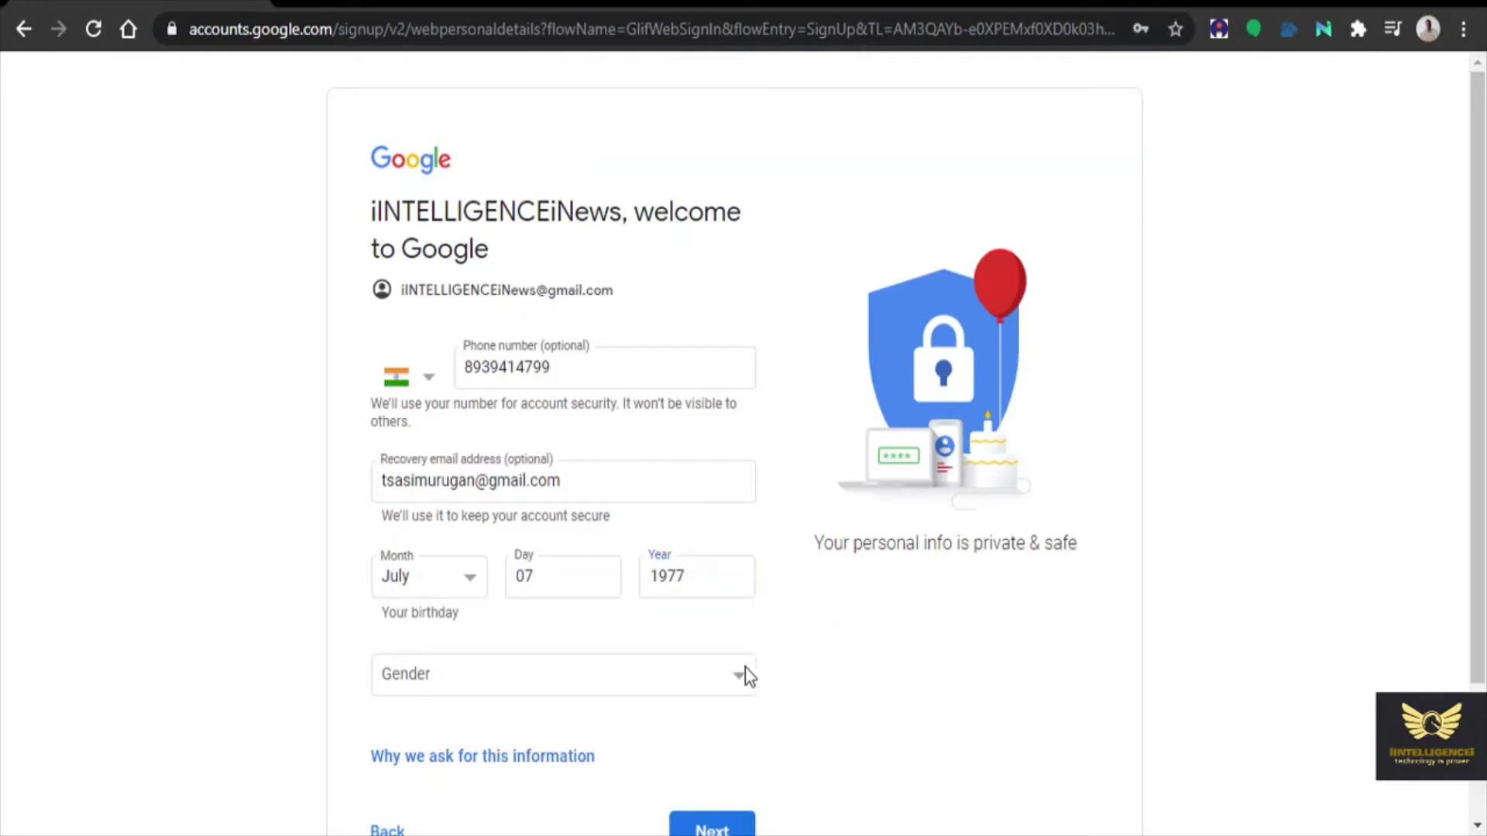
# Set the gender to Male and scroll down to the Next button
pyautogui.click(603, 677)
pyautogui.click(441, 563)
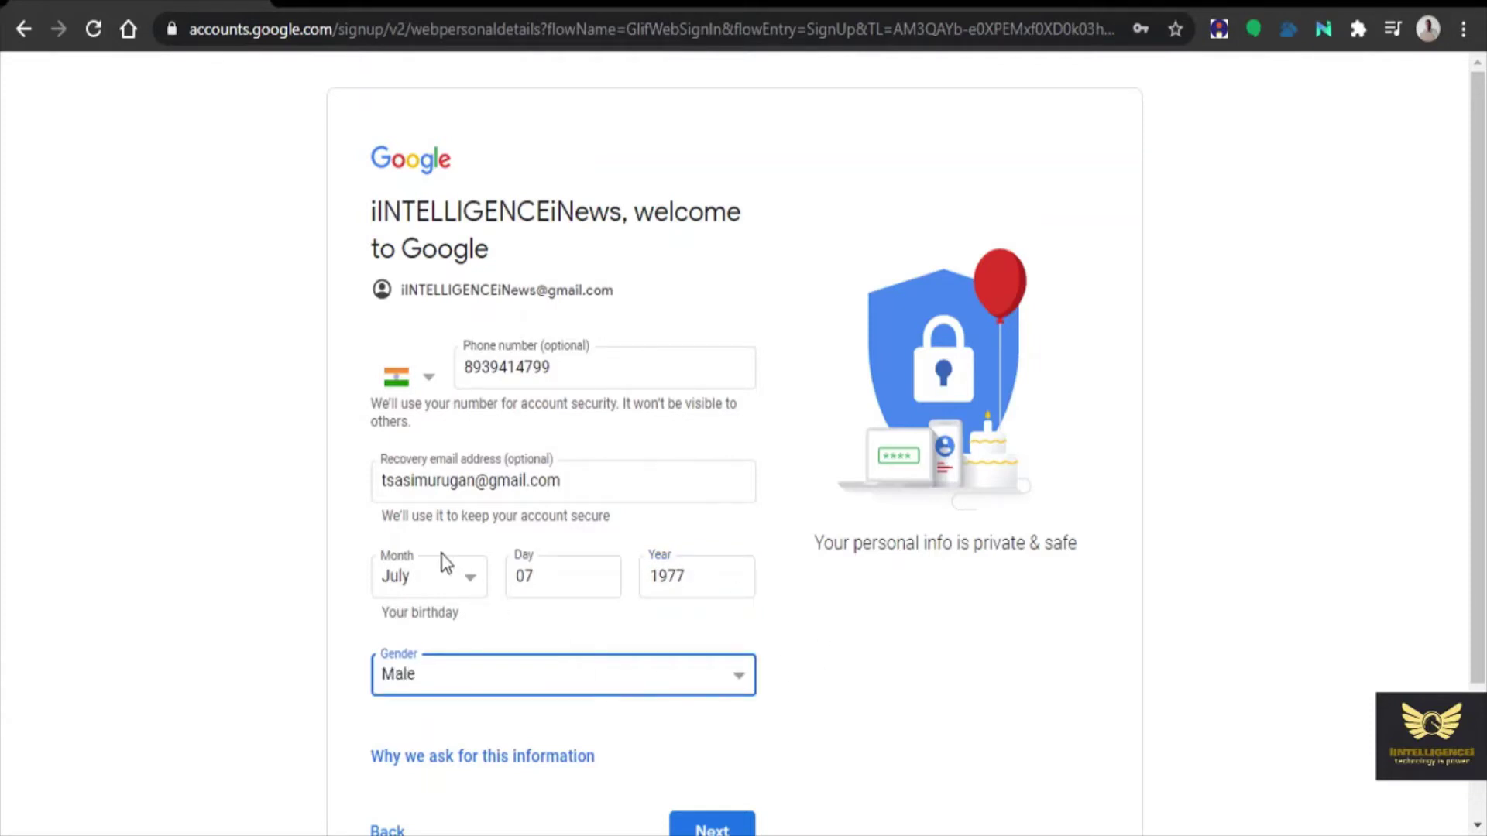
pyautogui.scroll(-2, 968, 705)
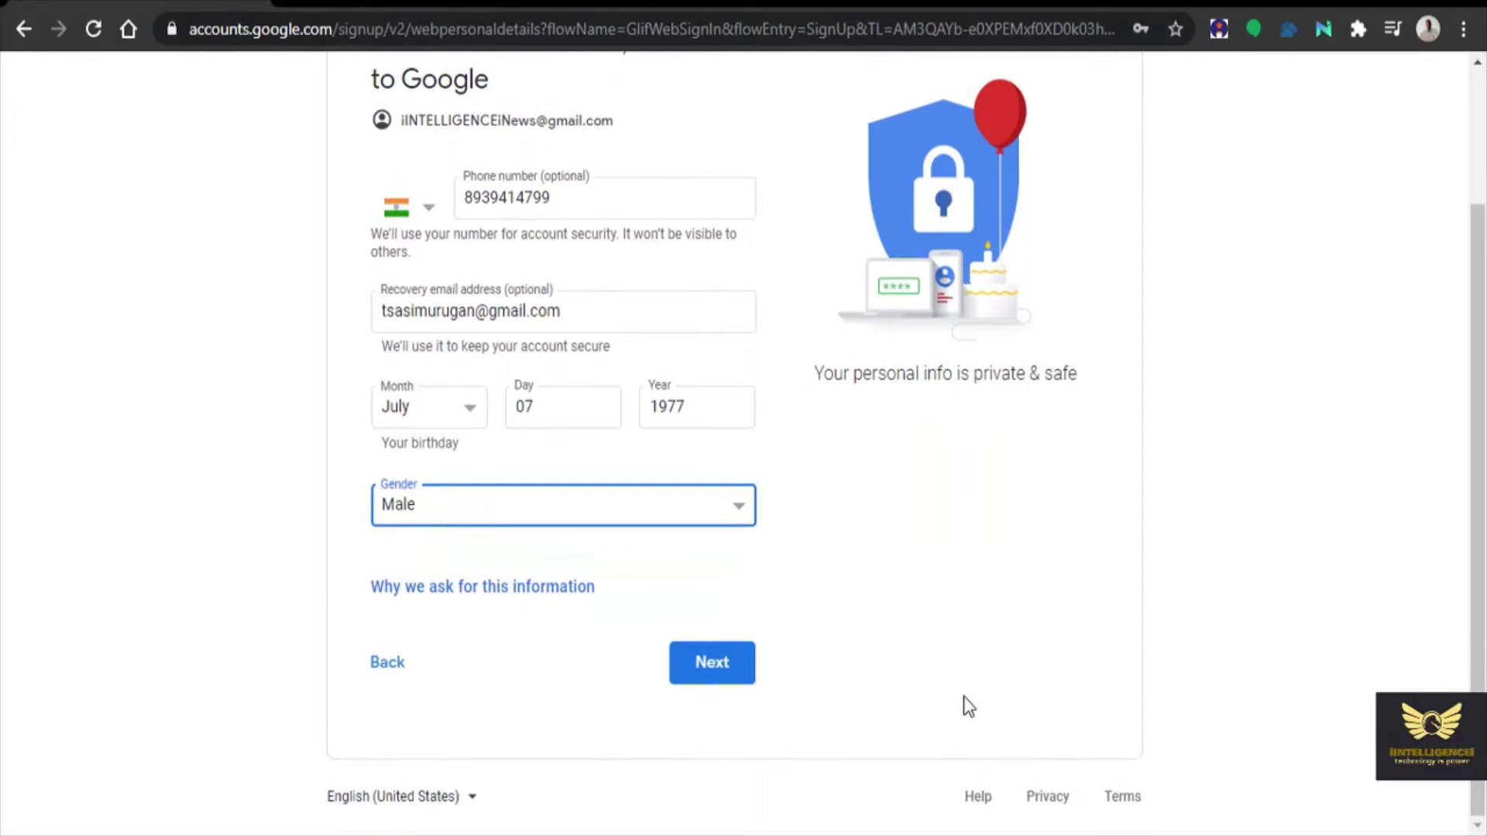
pyautogui.scroll(2, 964, 696)
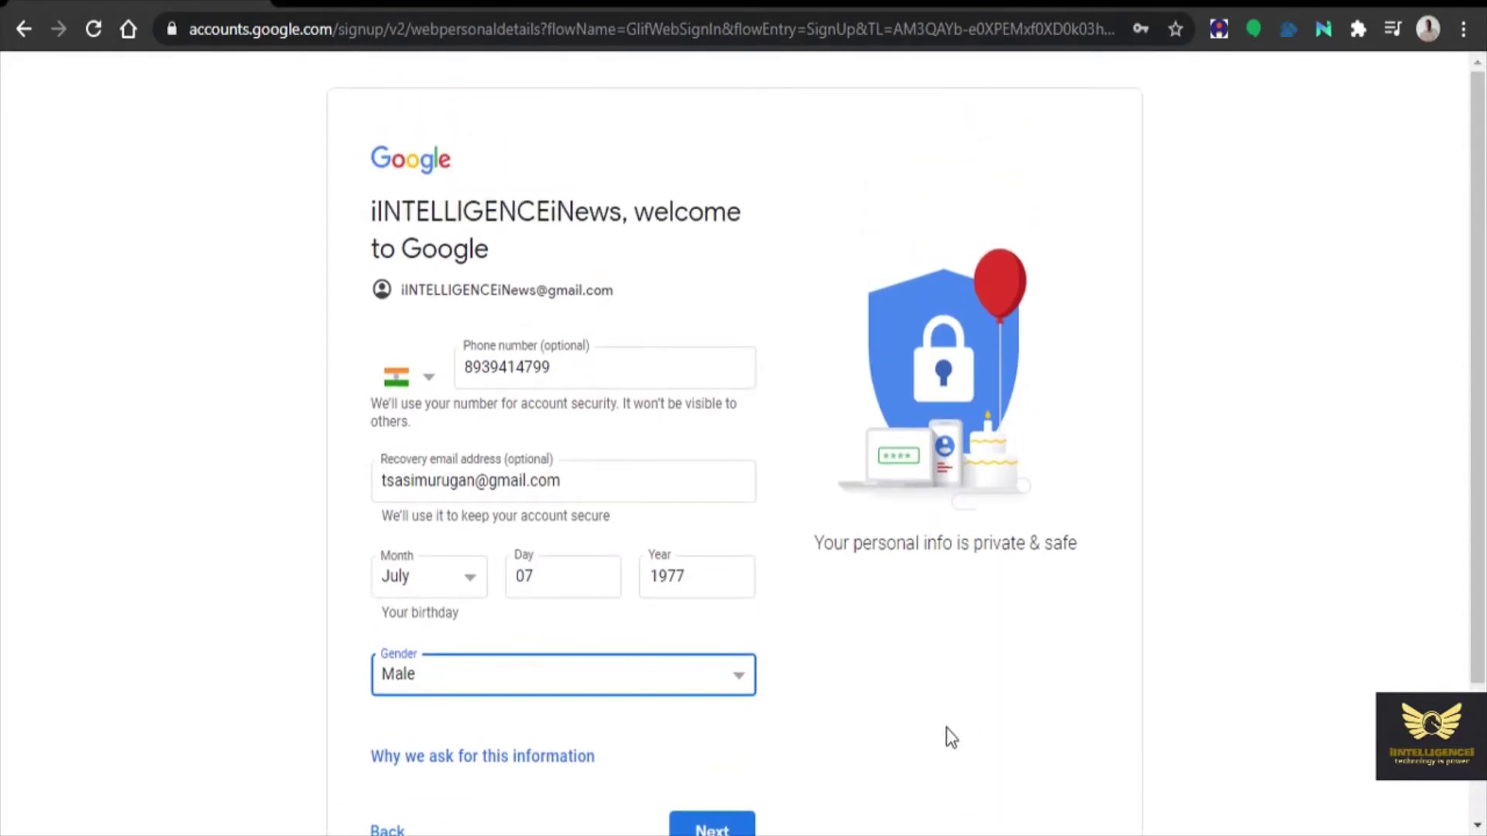
pyautogui.scroll(-2, 951, 737)
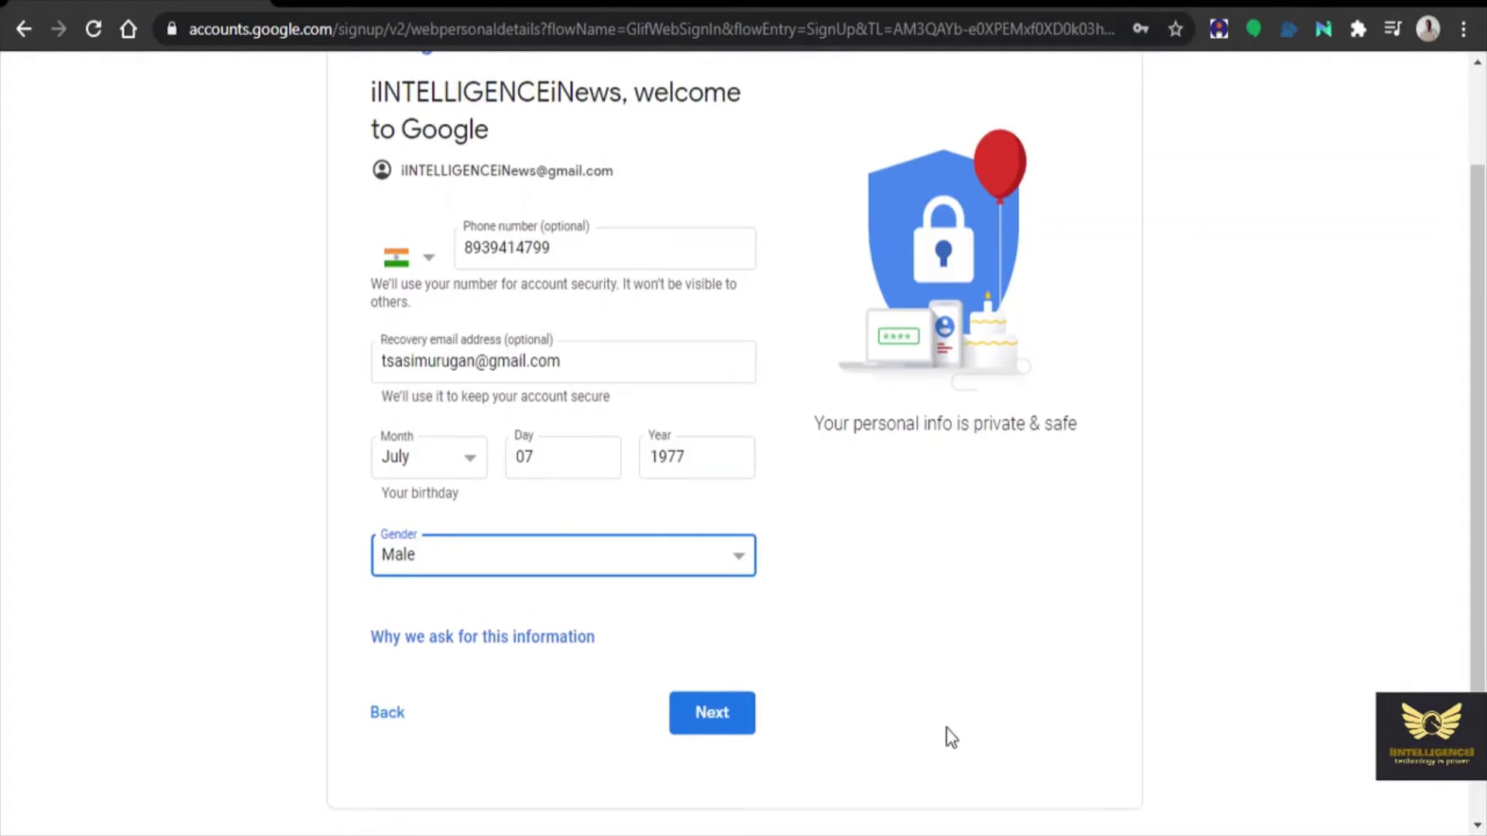
# Submit the details and verify the phone number with the texted code
pyautogui.click(726, 728)
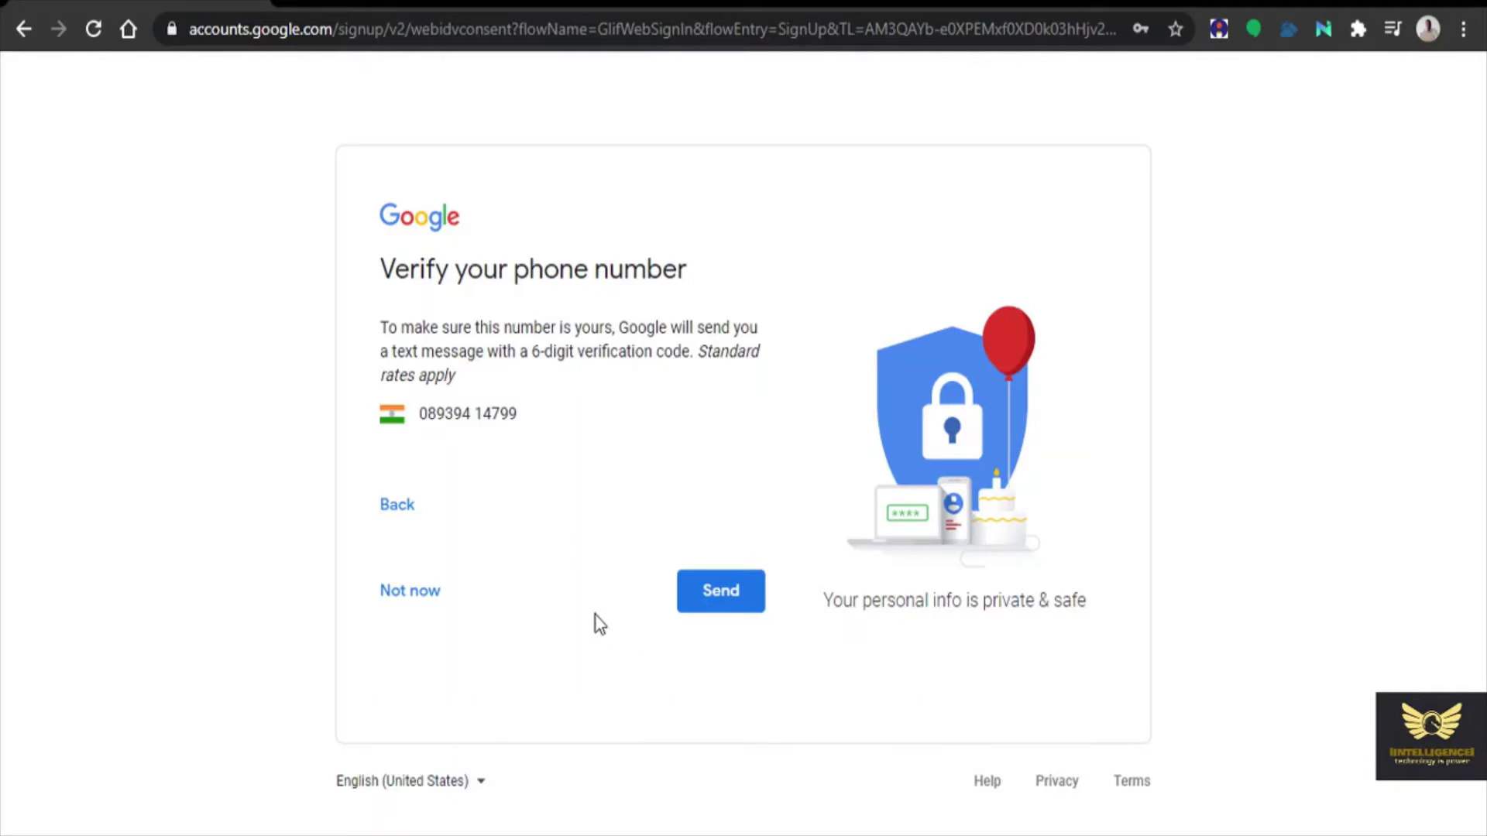
pyautogui.click(728, 592)
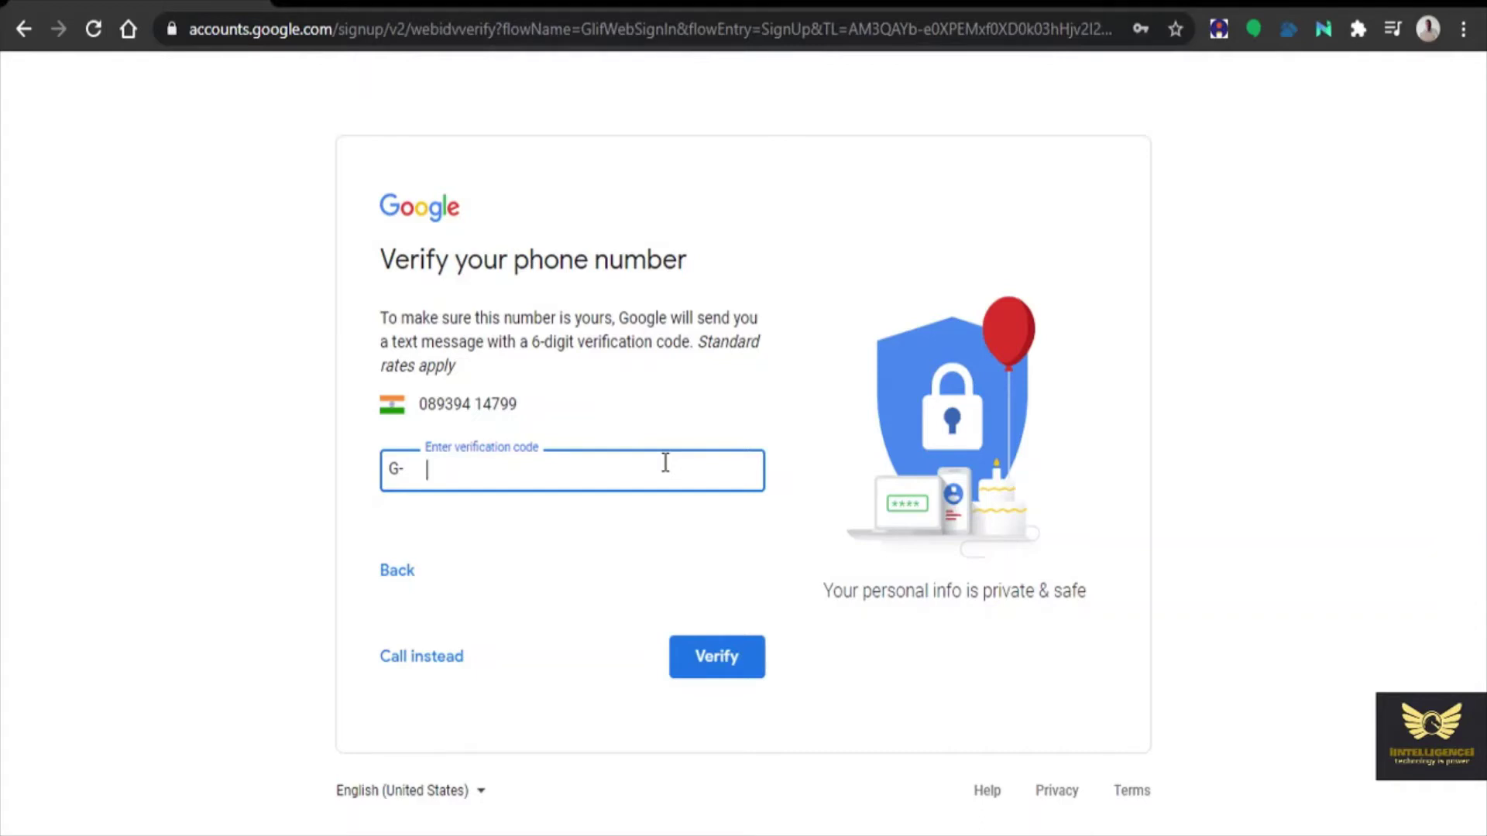
pyautogui.click(717, 658)
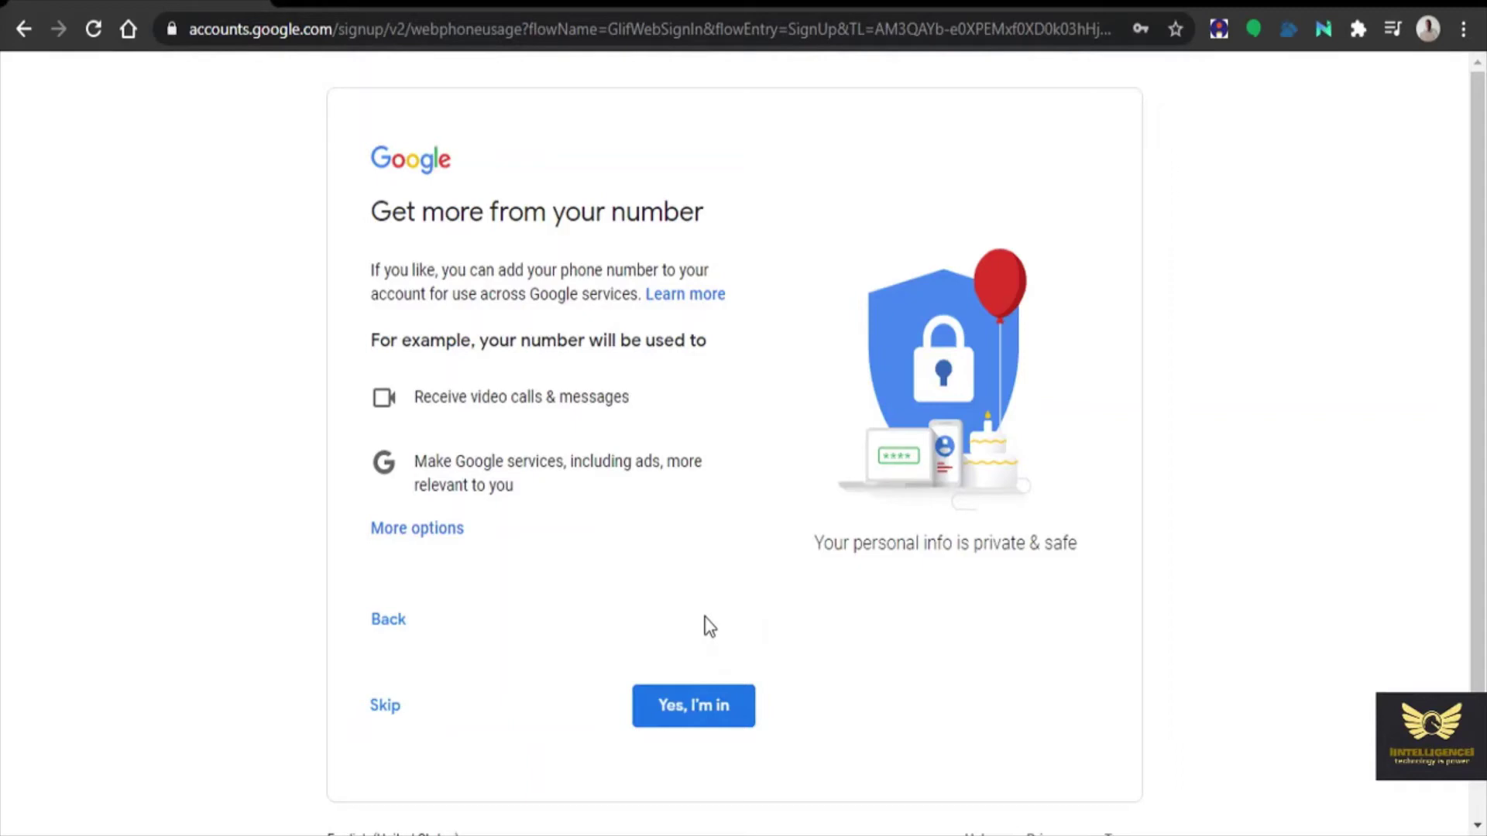
# Add the phone number to the account and accept the Privacy and Terms
pyautogui.click(695, 706)
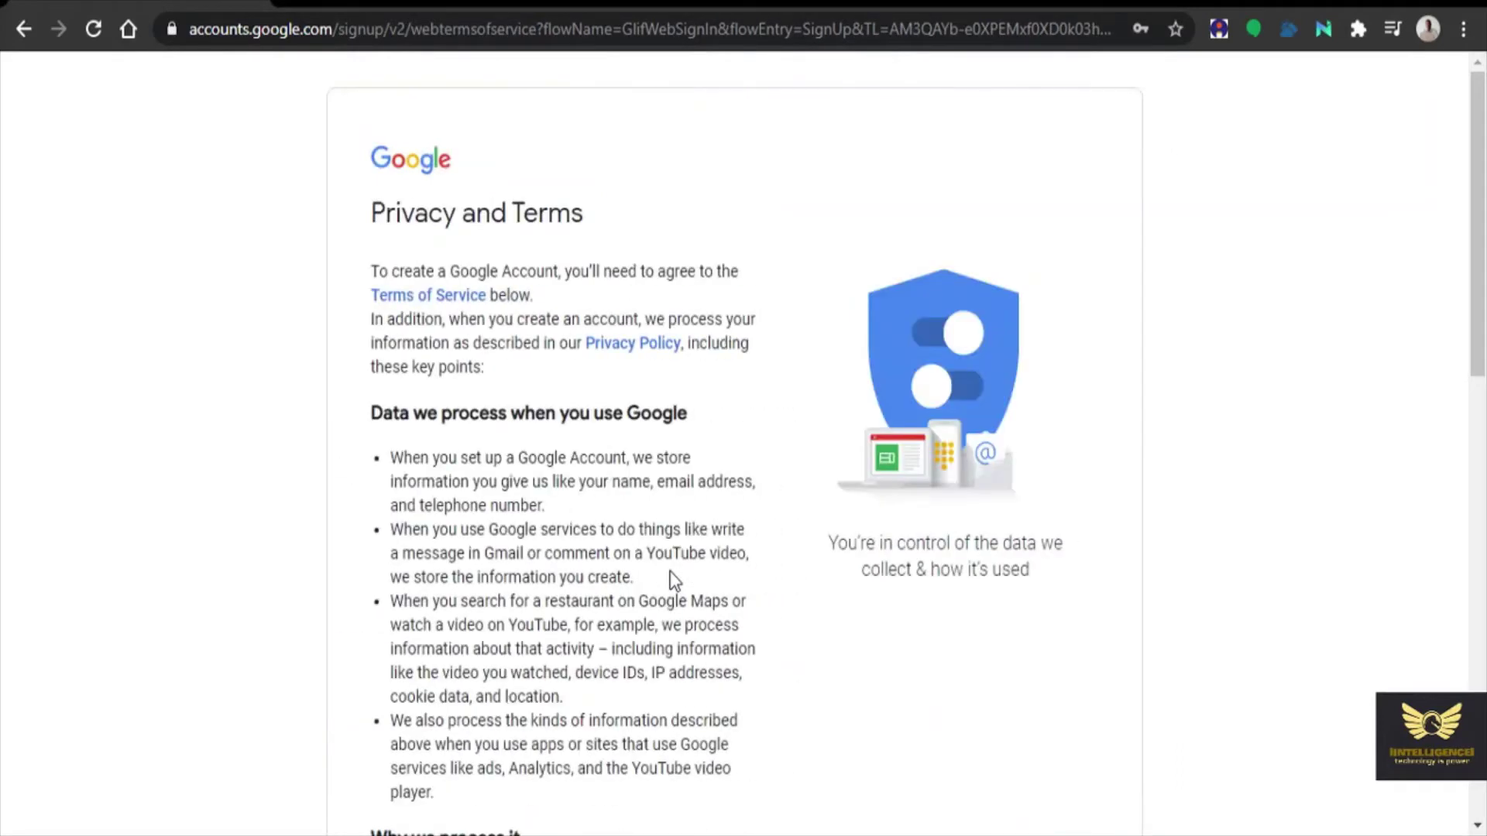
pyautogui.scroll(-4, 672, 581)
pyautogui.scroll(-10, 672, 581)
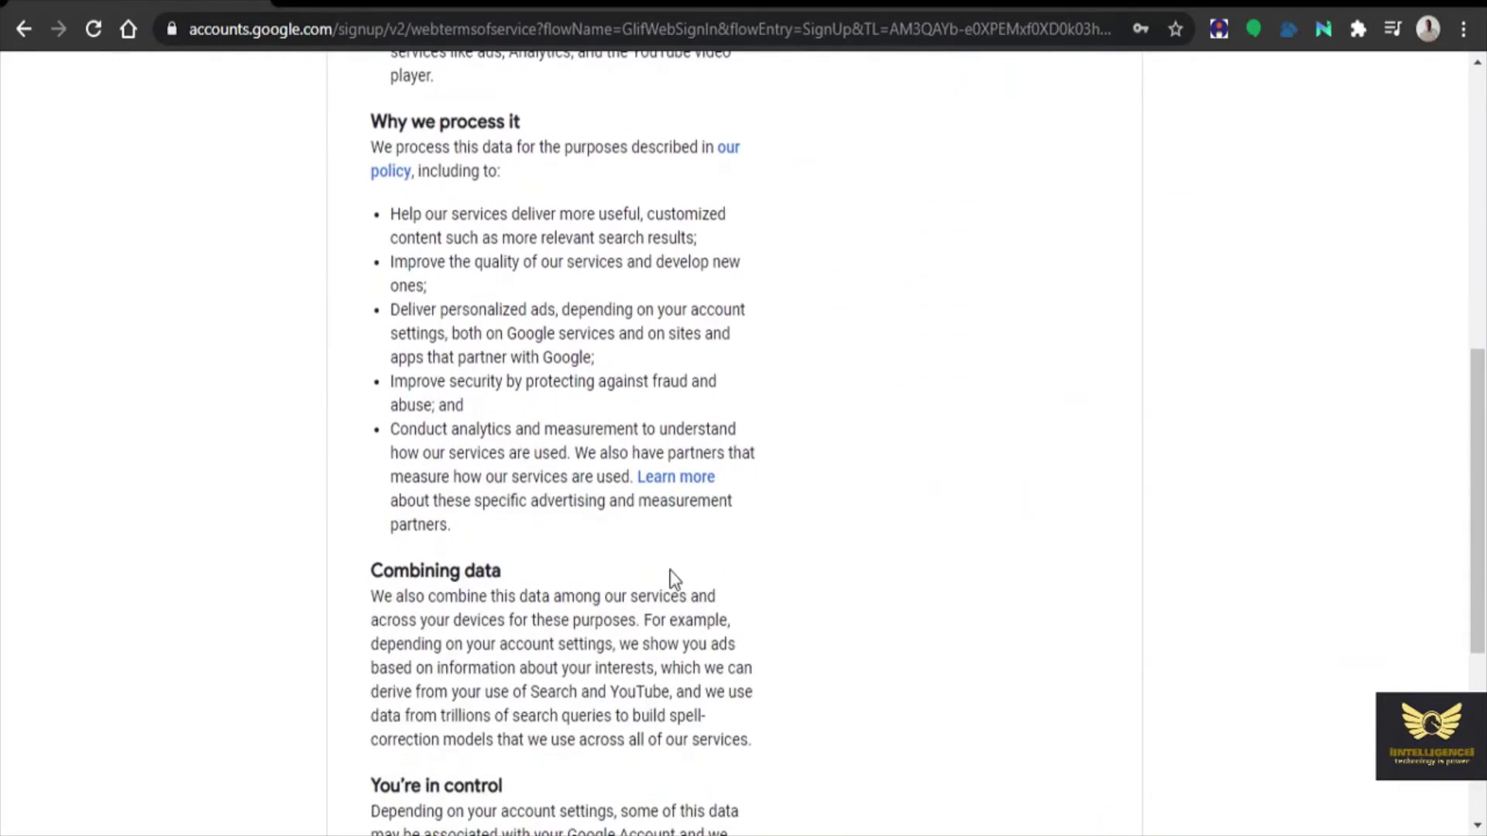
pyautogui.click(704, 692)
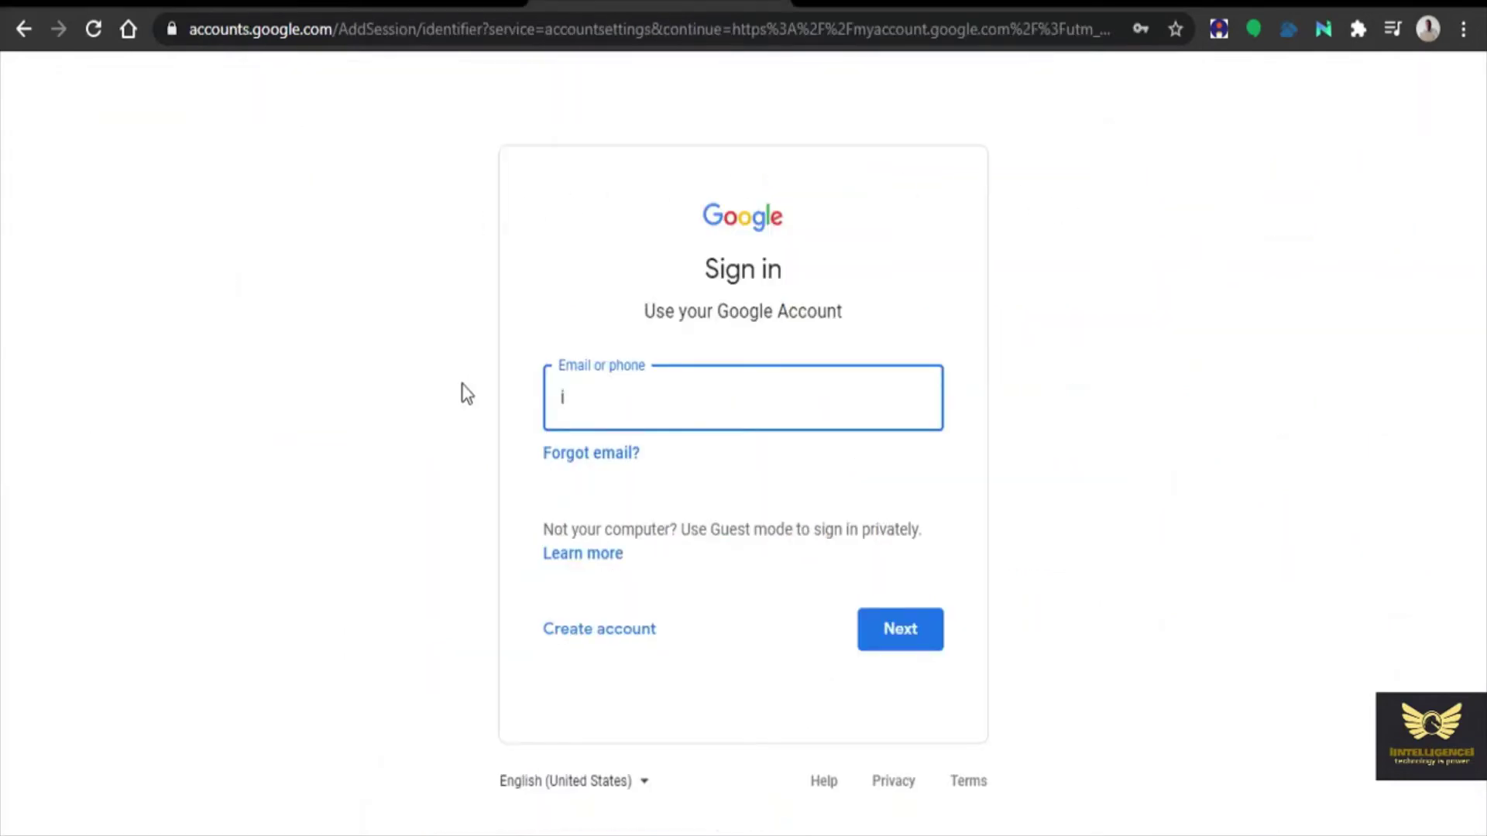
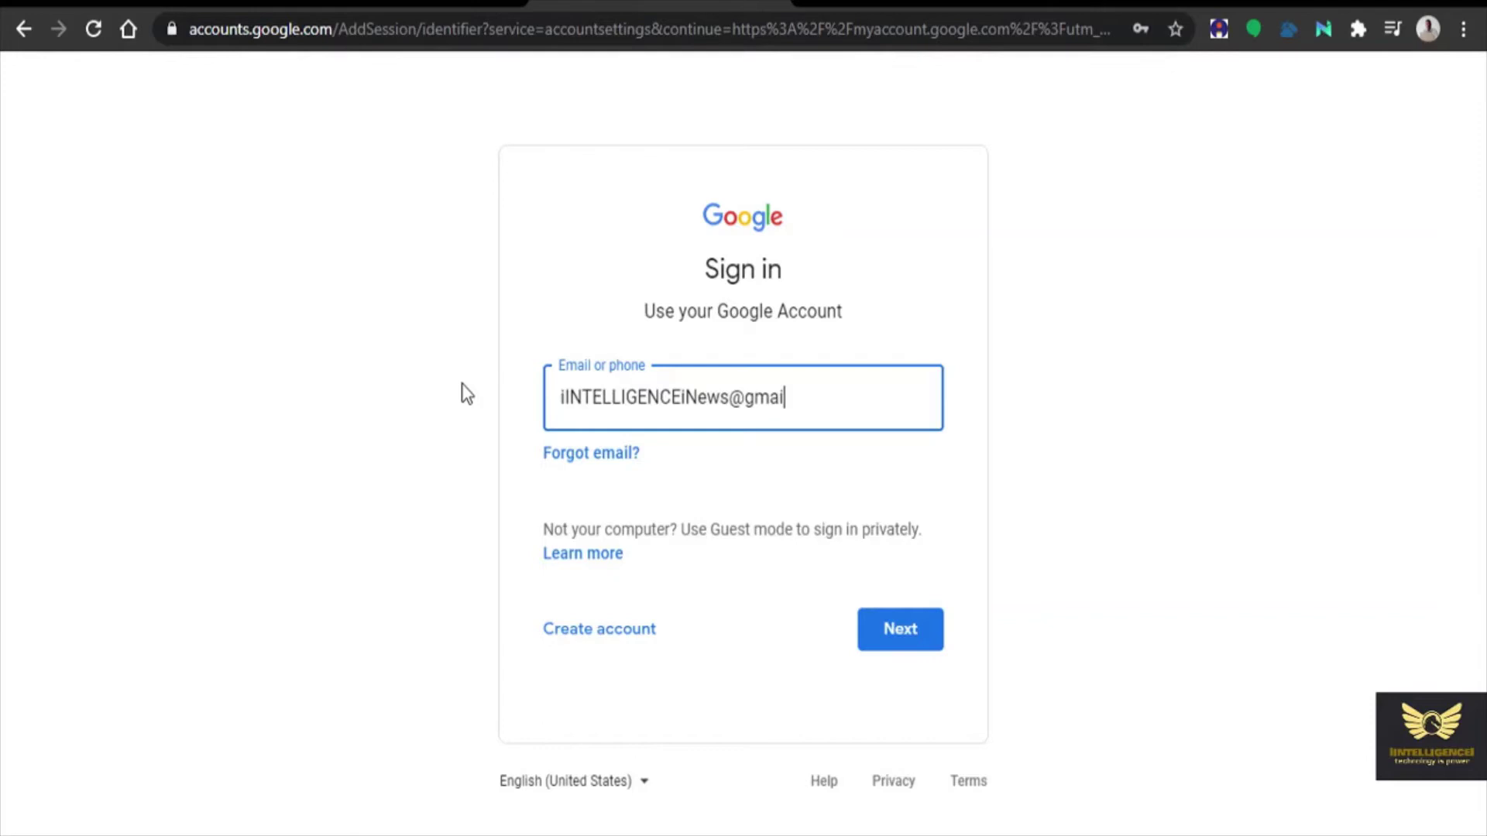
# Enter the new Gmail address, then clear and retype the account password
pyautogui.click(903, 632)
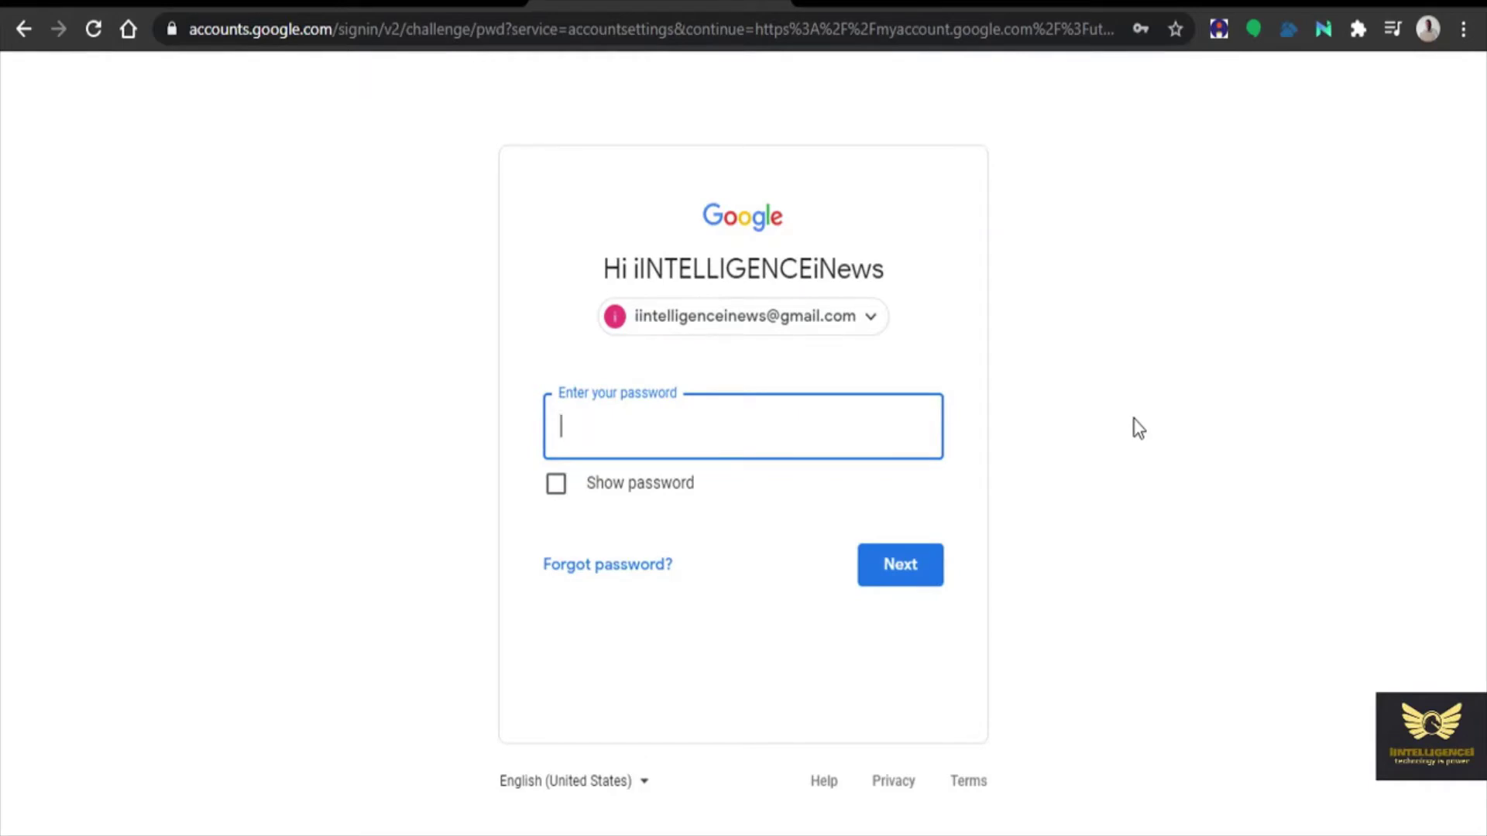
pyautogui.write('•••••••••••••••••')
pyautogui.press('BackSpace')
pyautogui.press('BackSpace')
pyautogui.press('BackSpace')
pyautogui.press('BackSpace')
pyautogui.press('BackSpace')
pyautogui.press('BackSpace')
pyautogui.press('BackSpace')
pyautogui.press('BackSpace')
pyautogui.press('BackSpace')
pyautogui.press('BackSpace')
pyautogui.press('BackSpace')
pyautogui.press('BackSpace')
pyautogui.press('BackSpace')
pyautogui.press('BackSpace')
pyautogui.press('BackSpace')
pyautogui.press('BackSpace')
pyautogui.press('BackSpace')
pyautogui.write('•••••••••••••••••••••••')
# Sign in and open Gmail from the Google apps launcher
pyautogui.click(900, 565)
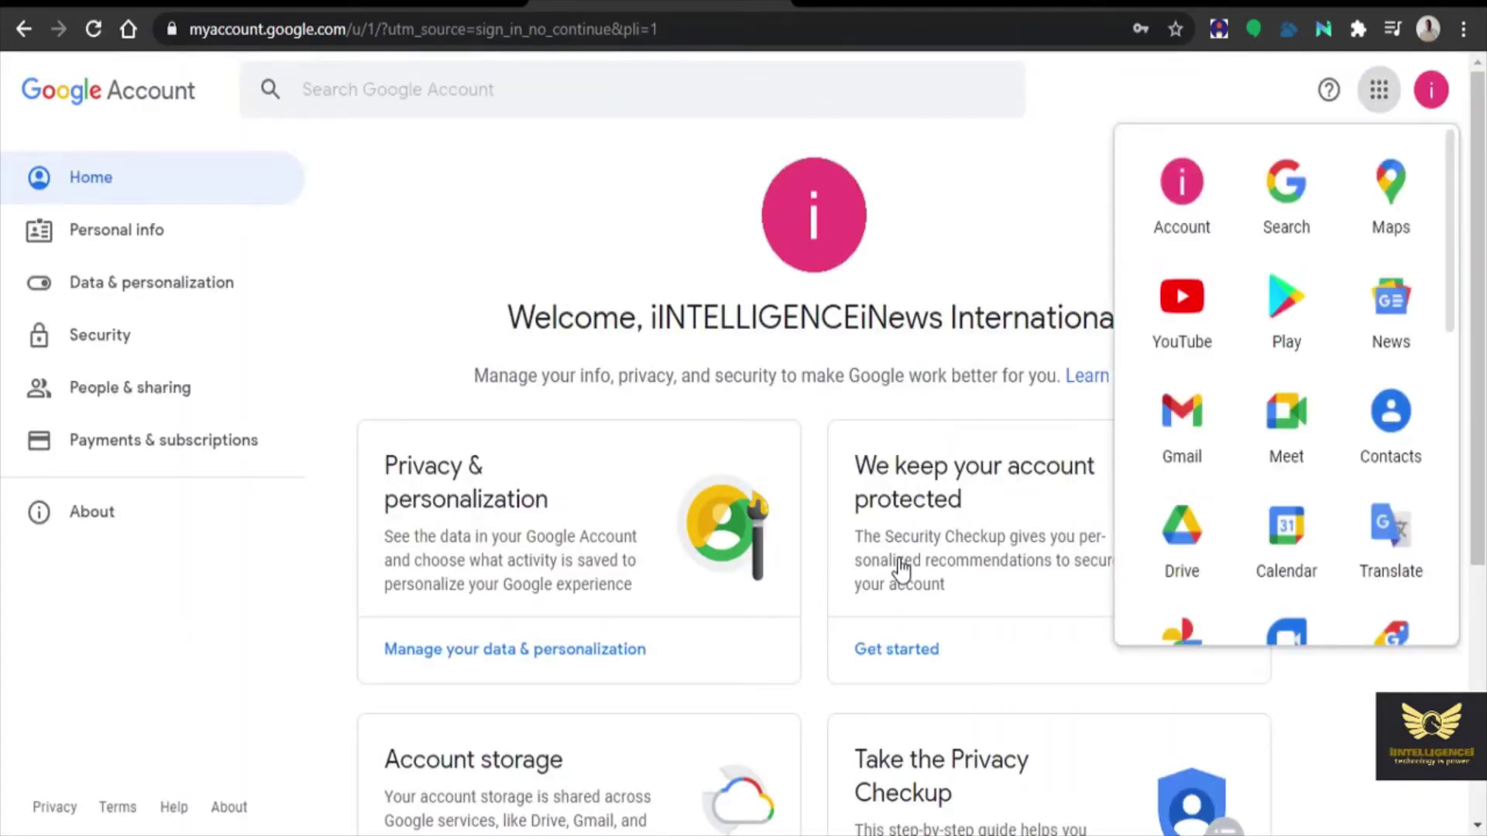
pyautogui.click(499, 245)
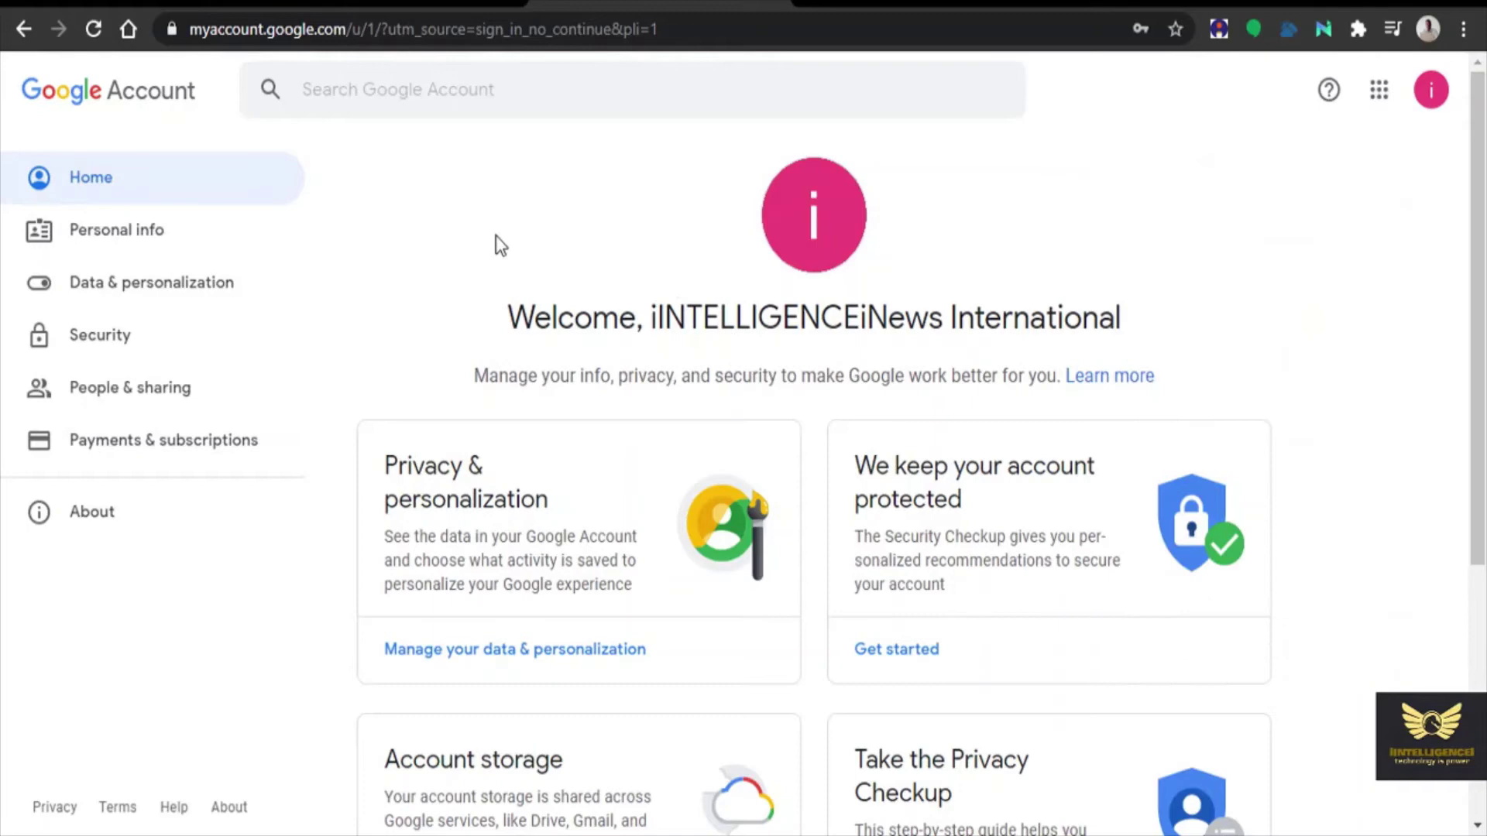
pyautogui.scroll(-5, 1330, 299)
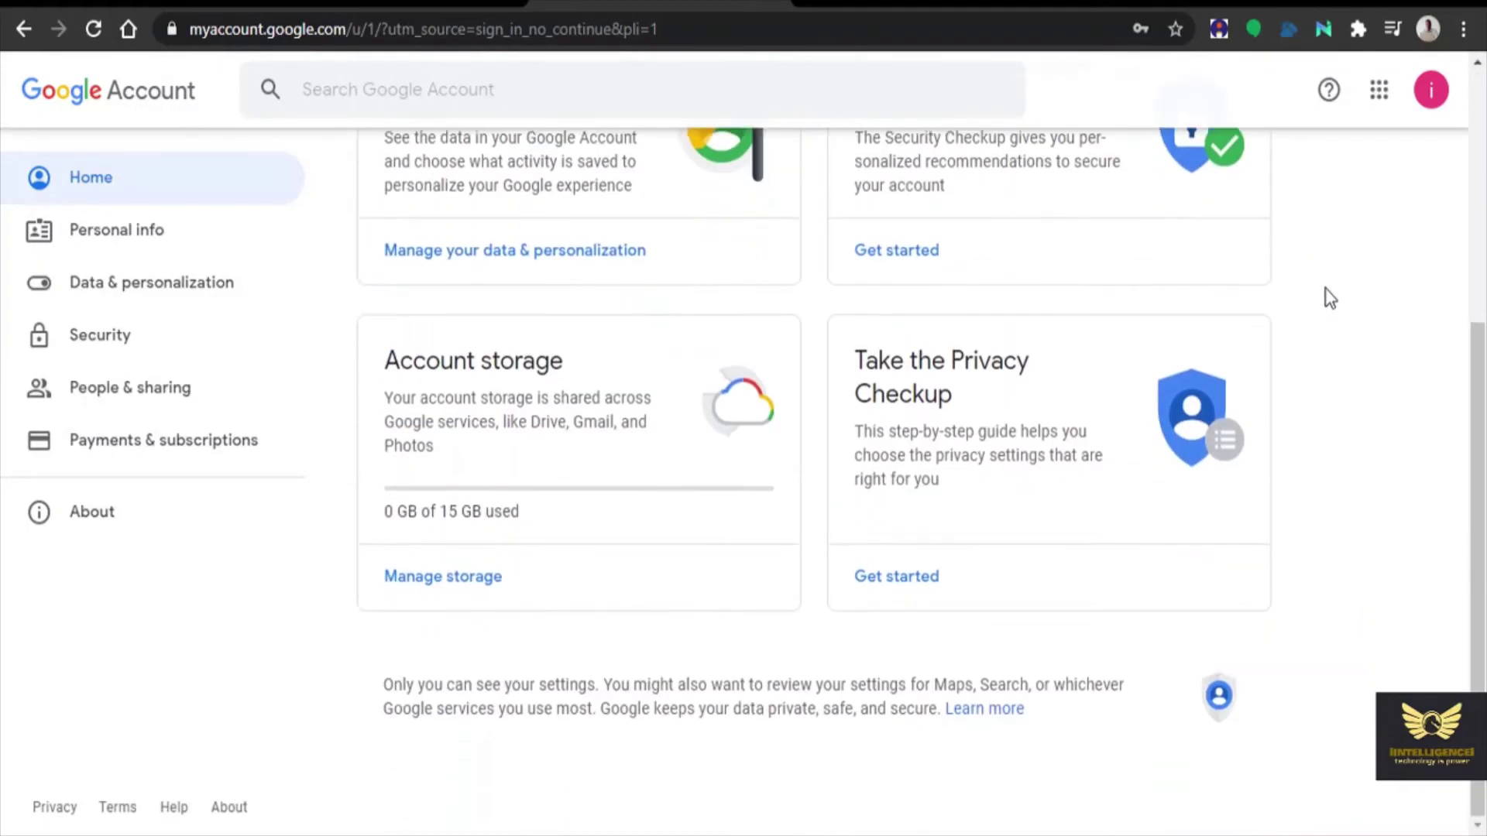
pyautogui.scroll(5, 1330, 299)
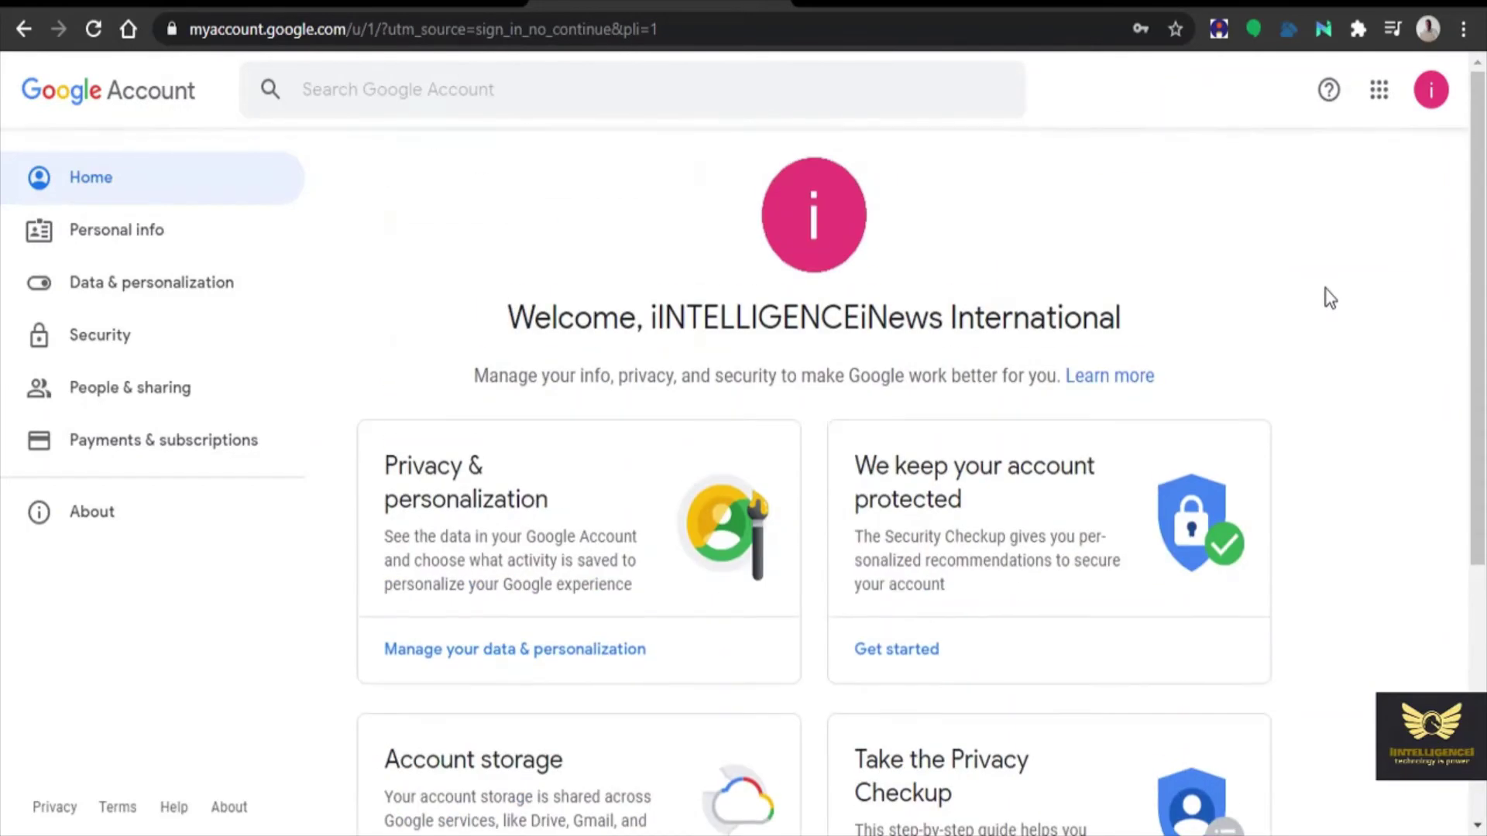
pyautogui.click(1380, 95)
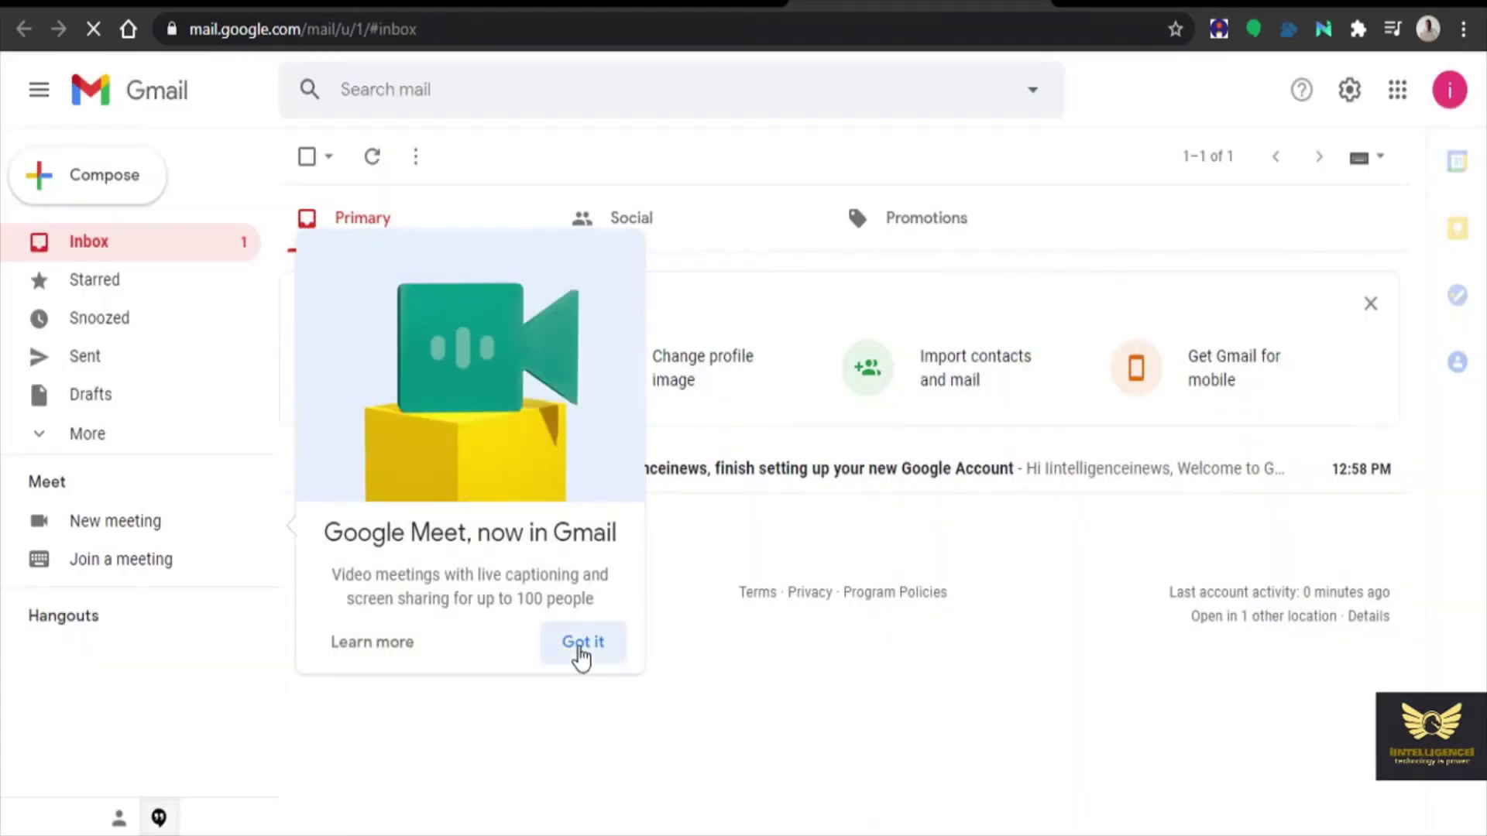
# Dismiss the Meet popup, decline Mailtrack, read the welcome email and return to the inbox
pyautogui.click(581, 647)
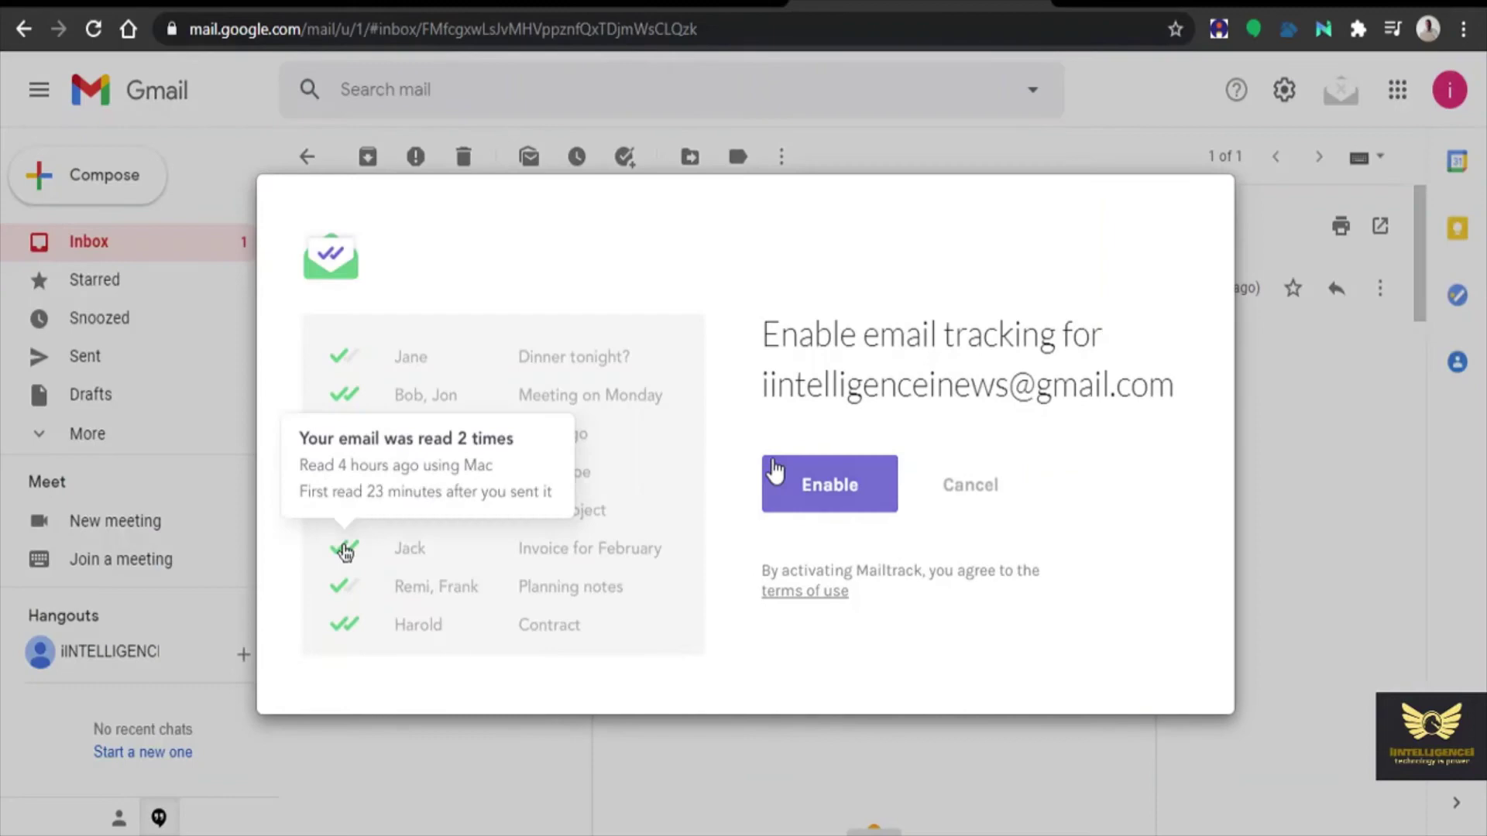
pyautogui.click(972, 499)
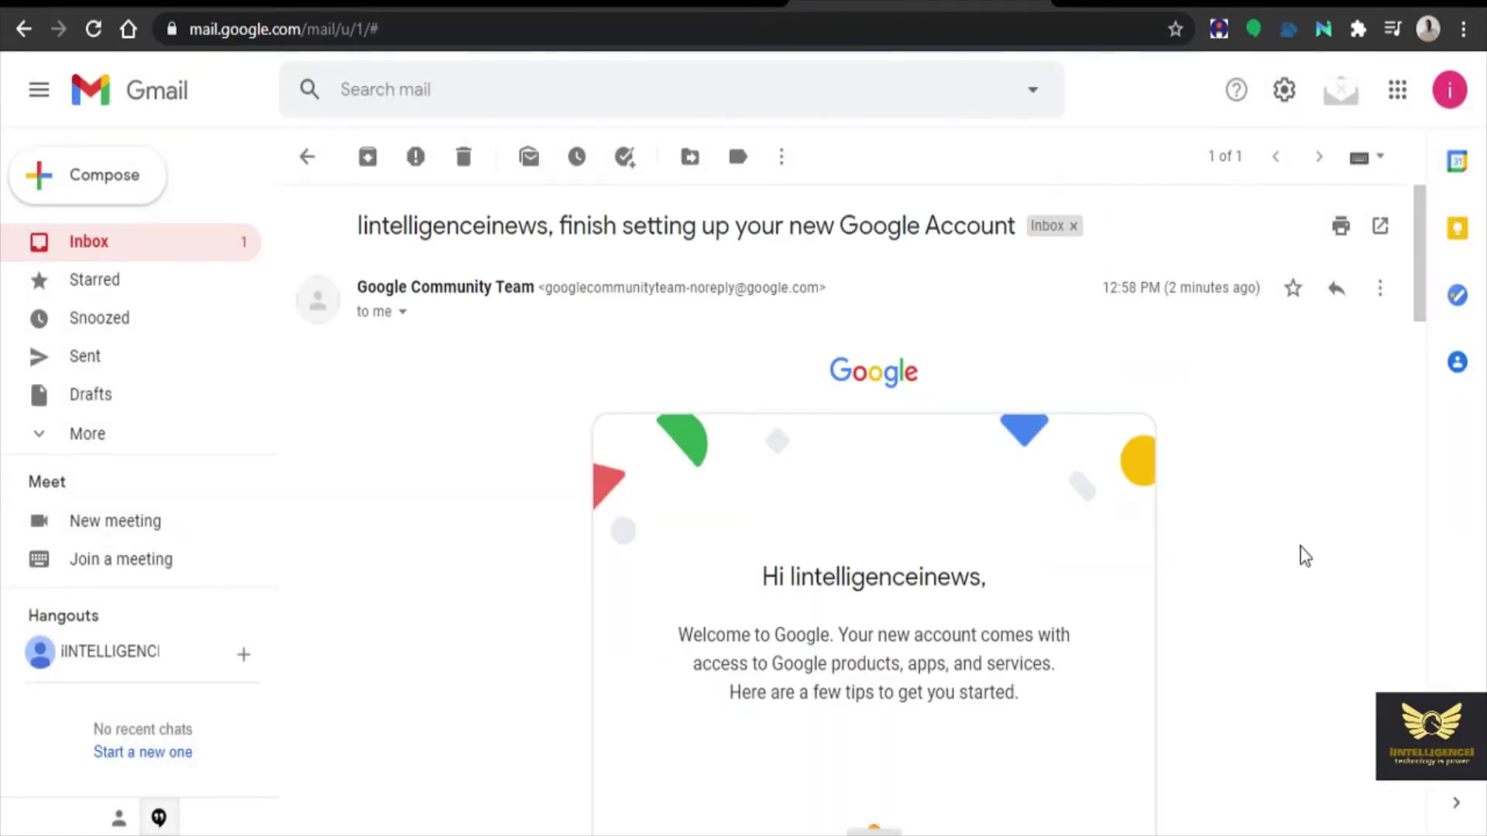
pyautogui.scroll(-5, 1301, 554)
pyautogui.scroll(-10, 1270, 536)
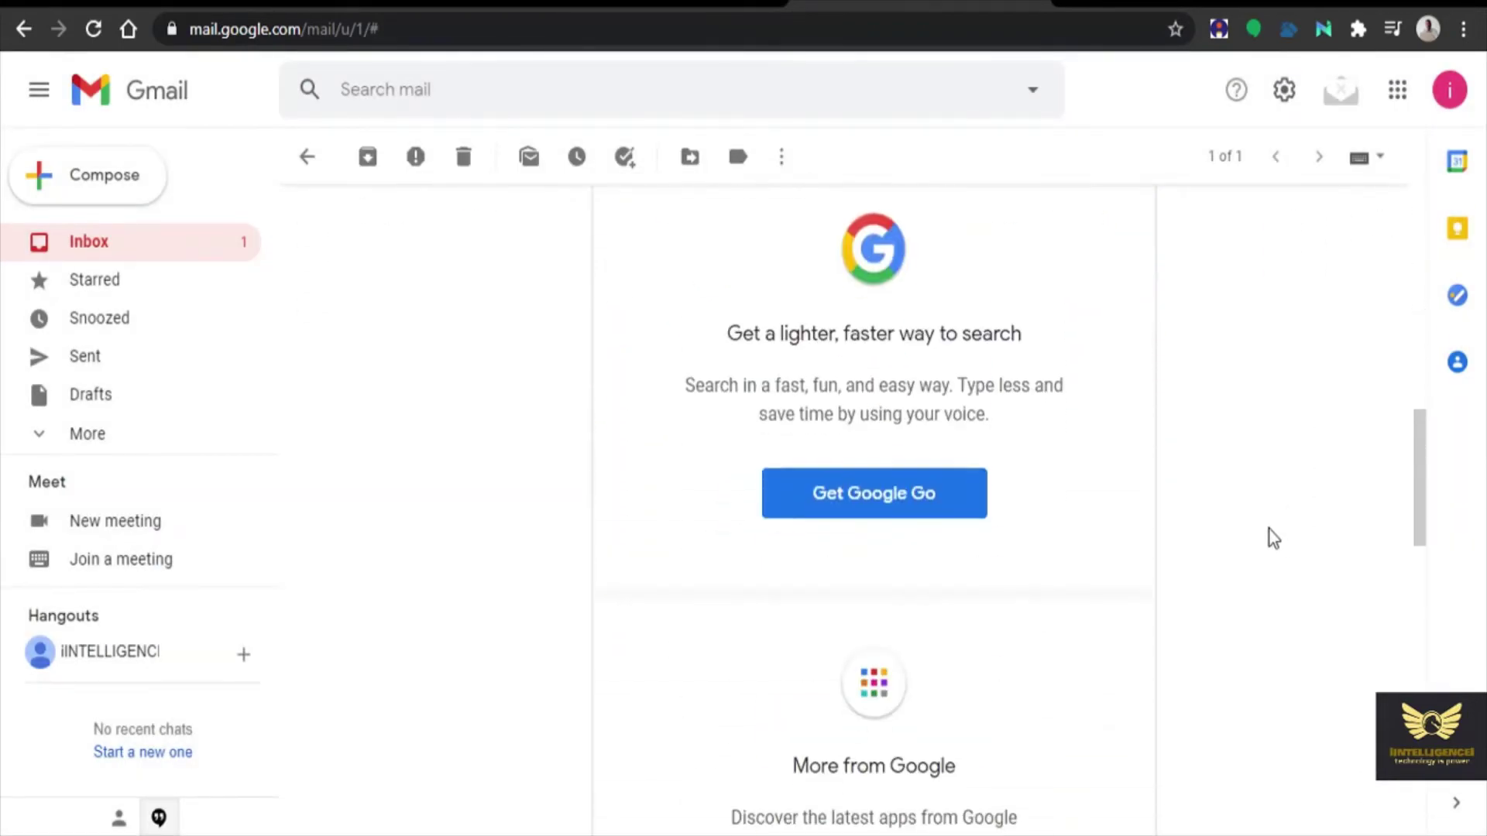
pyautogui.scroll(10, 1274, 538)
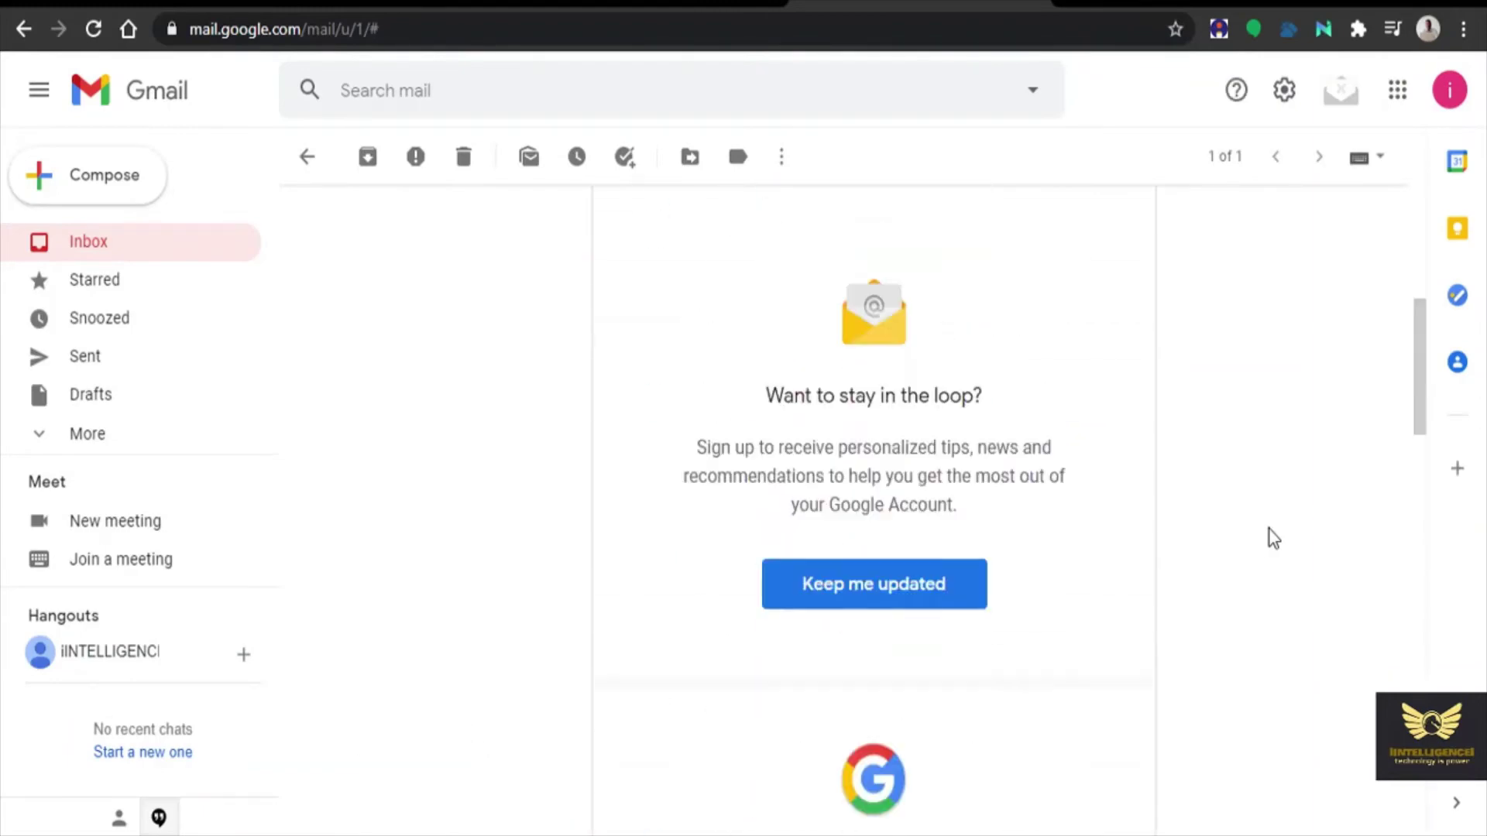
pyautogui.scroll(5, 1274, 538)
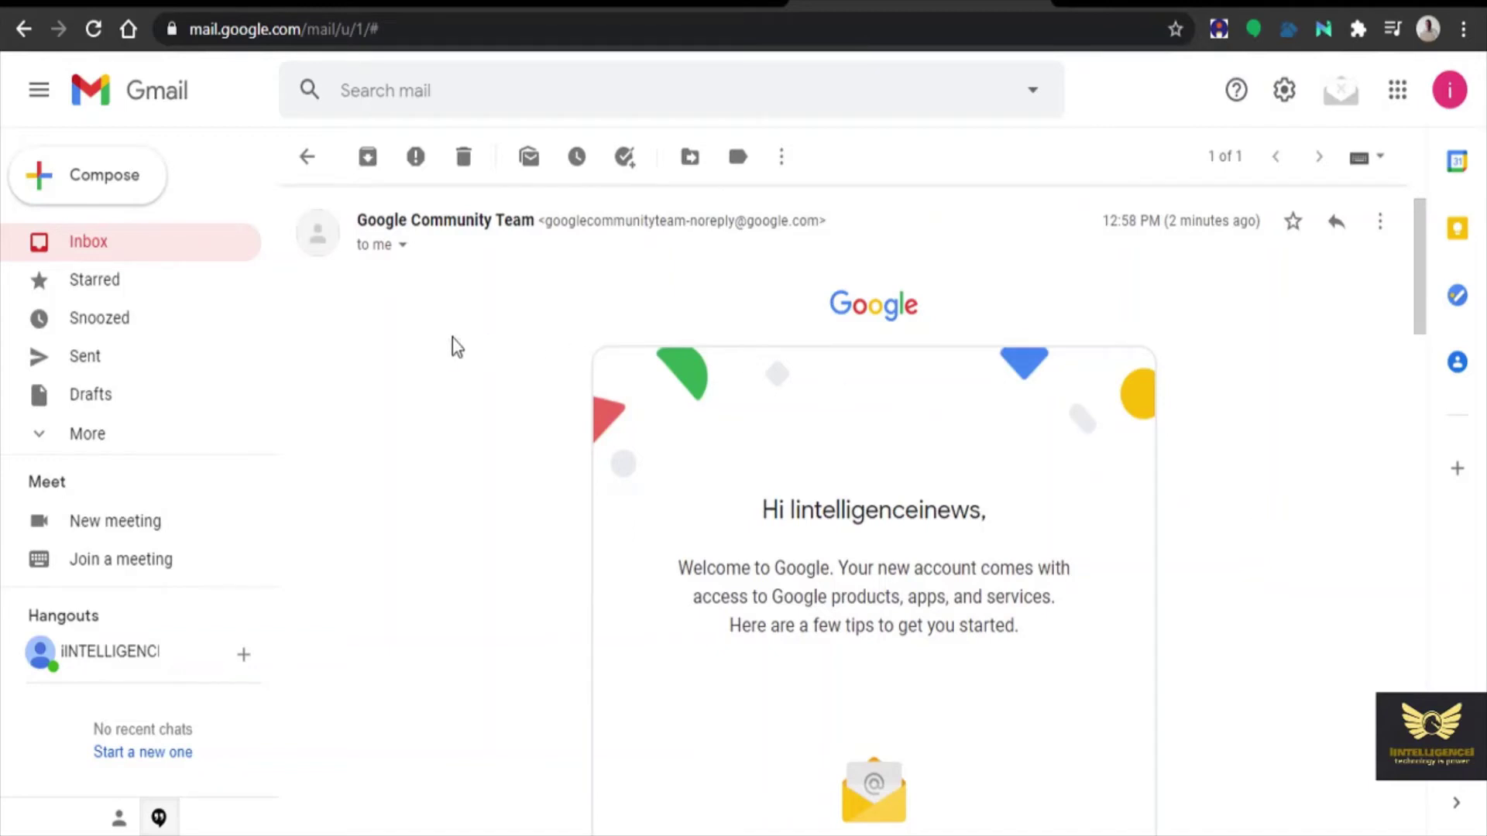
pyautogui.click(303, 161)
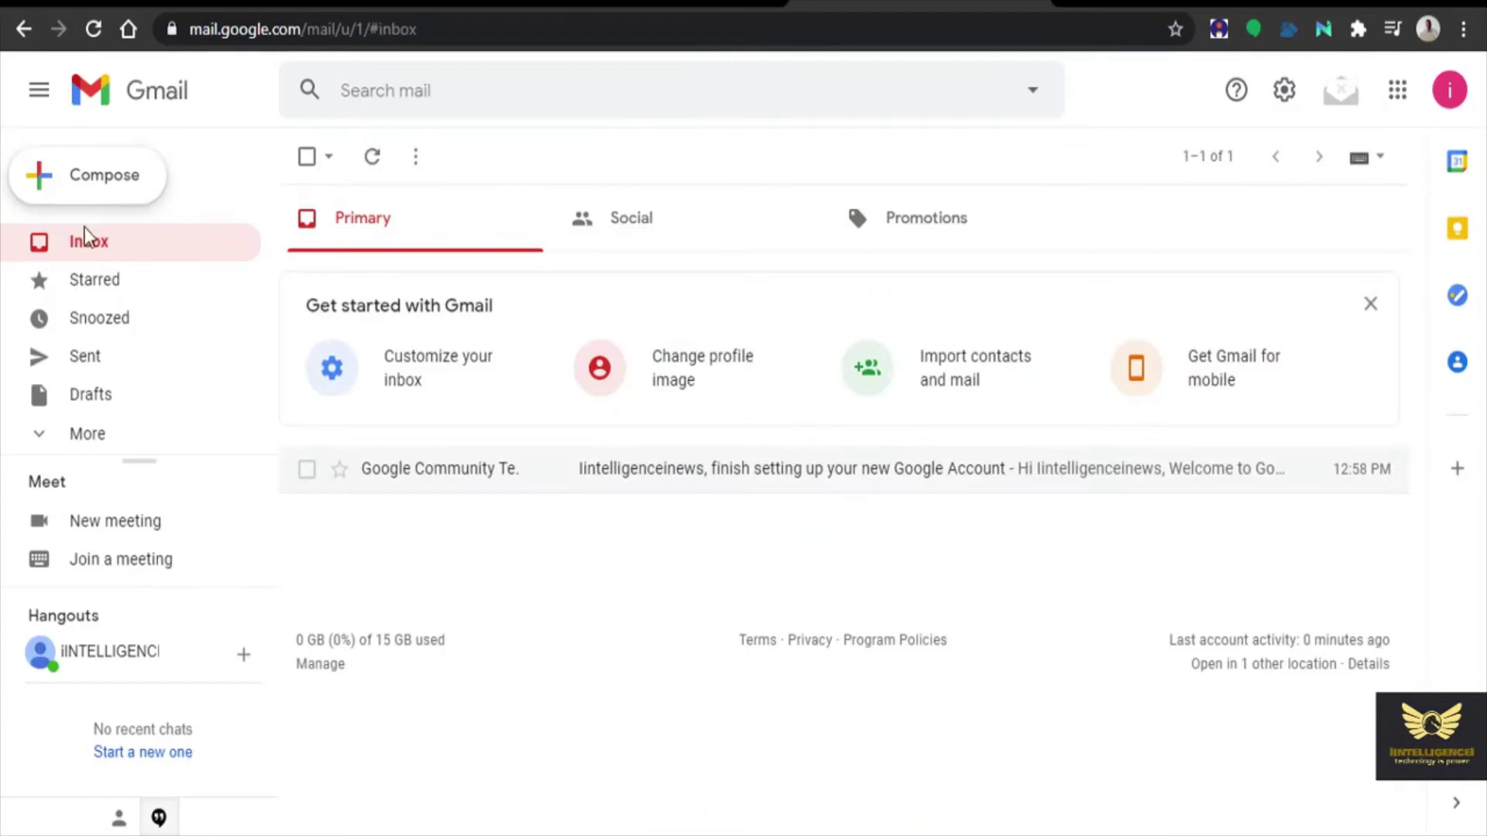
pyautogui.click(87, 244)
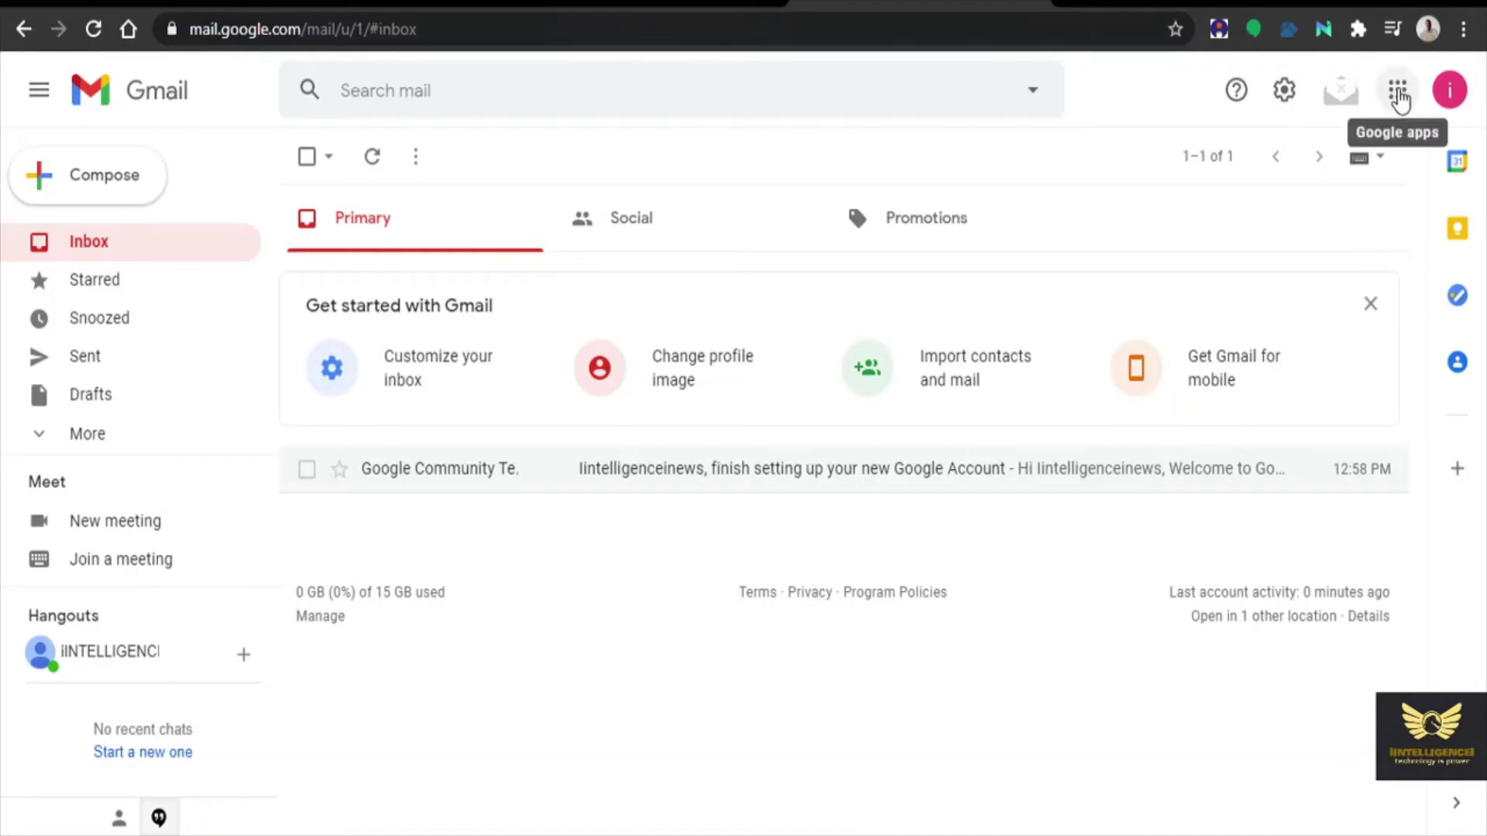
# Switch YouTube to the newly created Google account with the plain pink avatar
pyautogui.click(1399, 93)
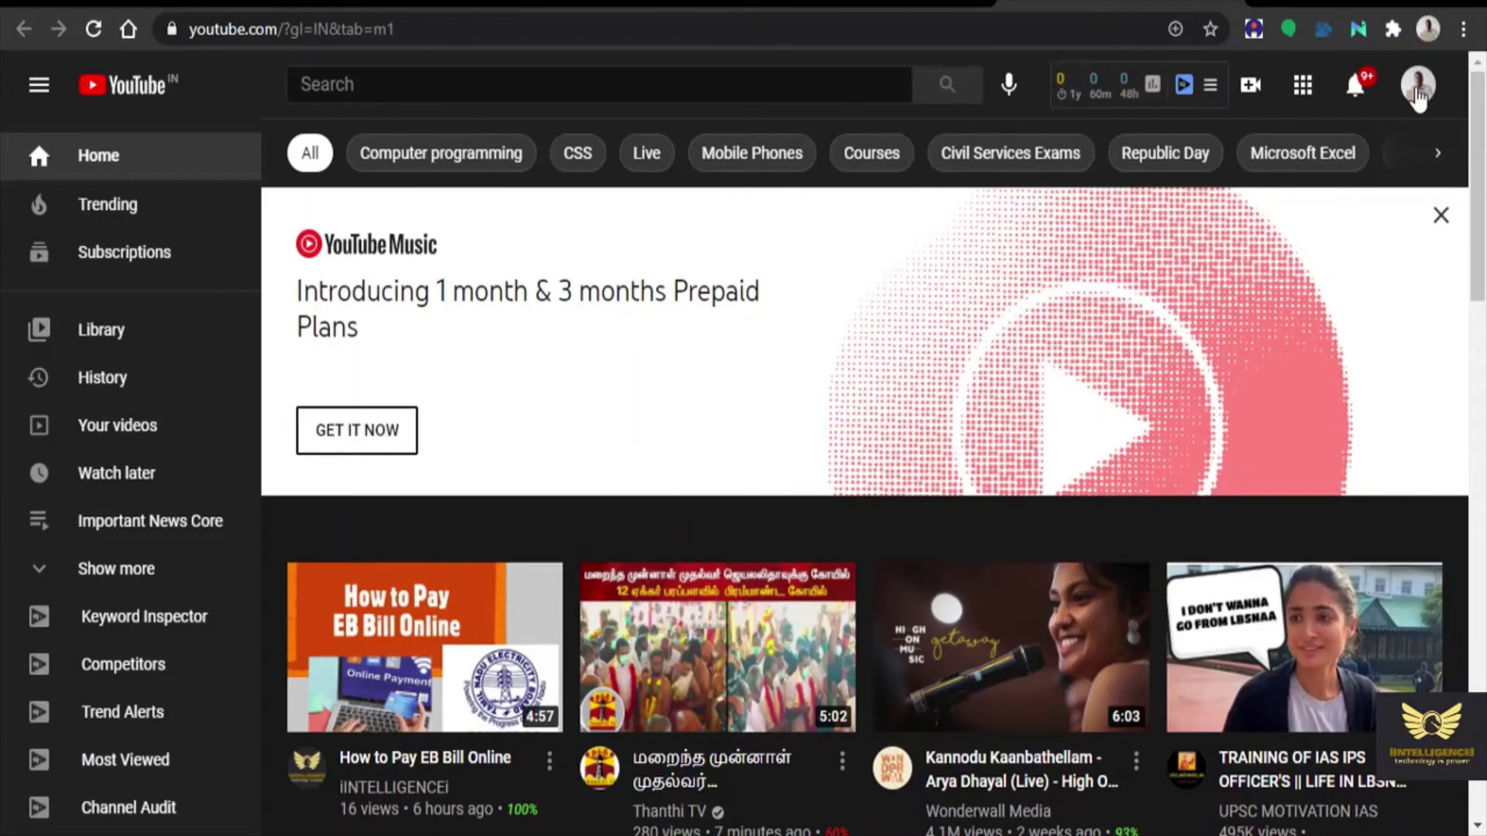
pyautogui.click(1418, 86)
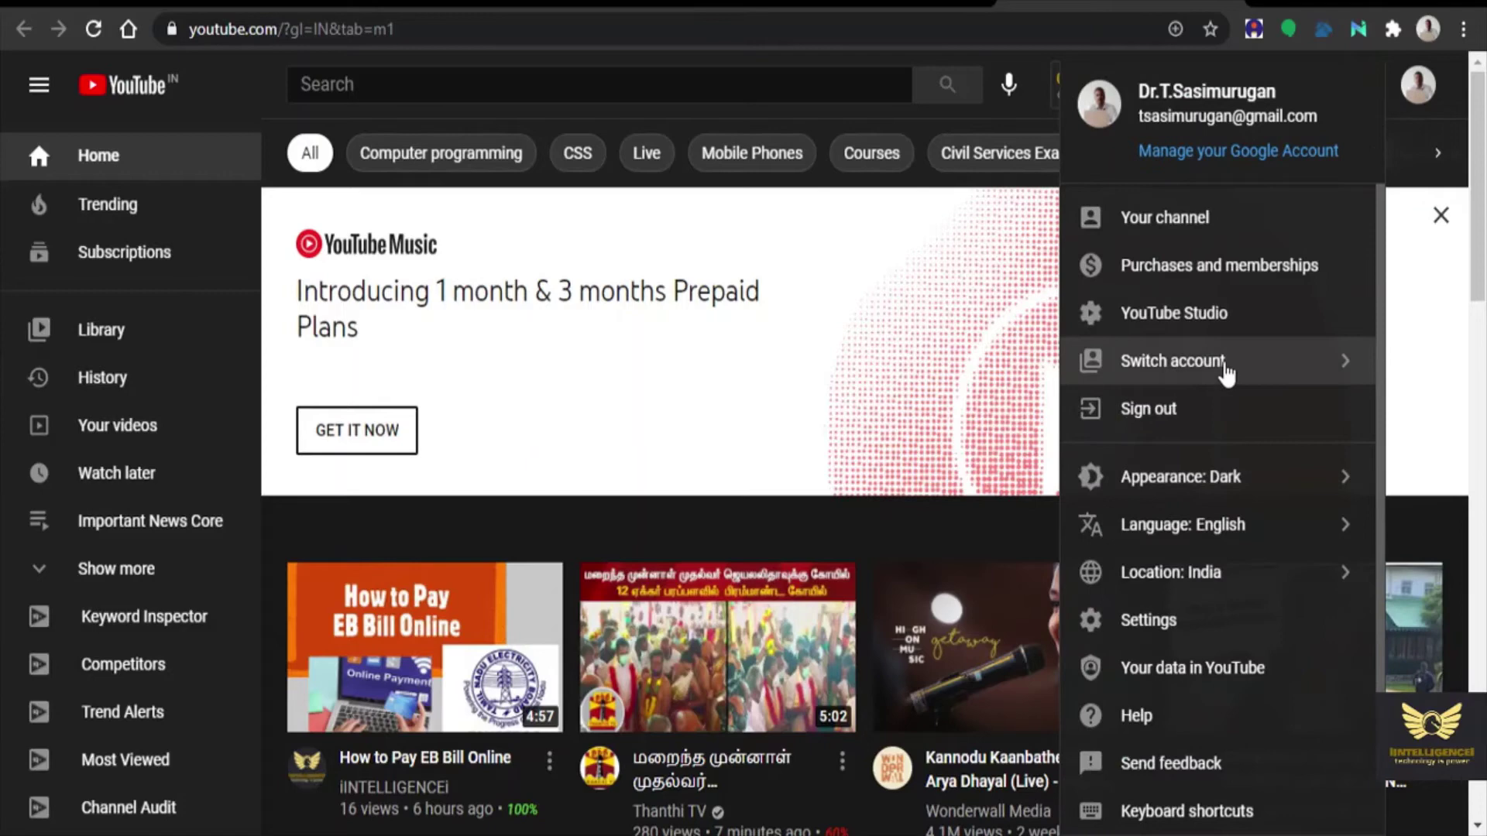
pyautogui.scroll(-2, 1239, 449)
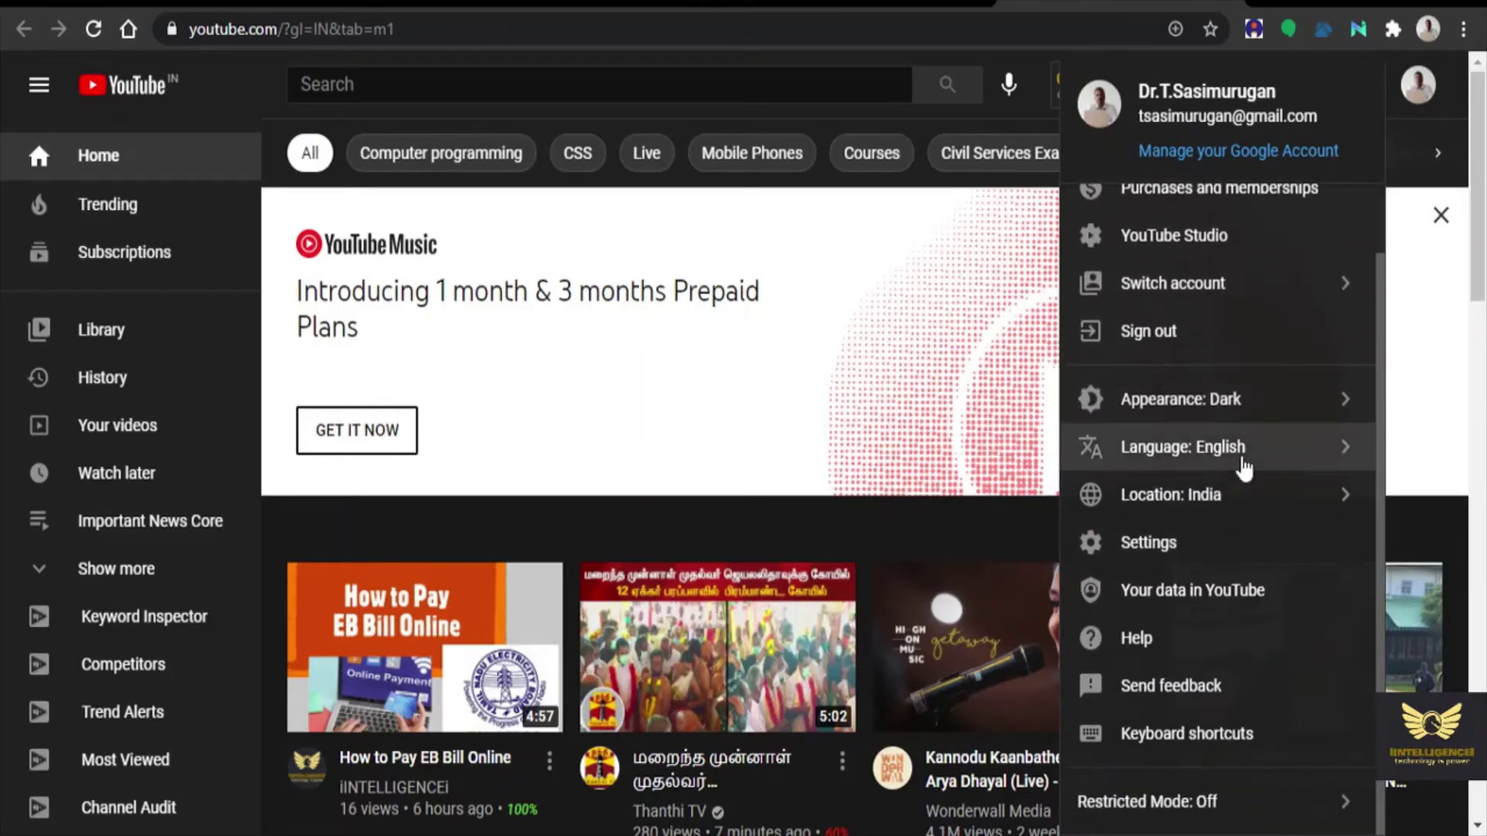
pyautogui.scroll(2, 1239, 471)
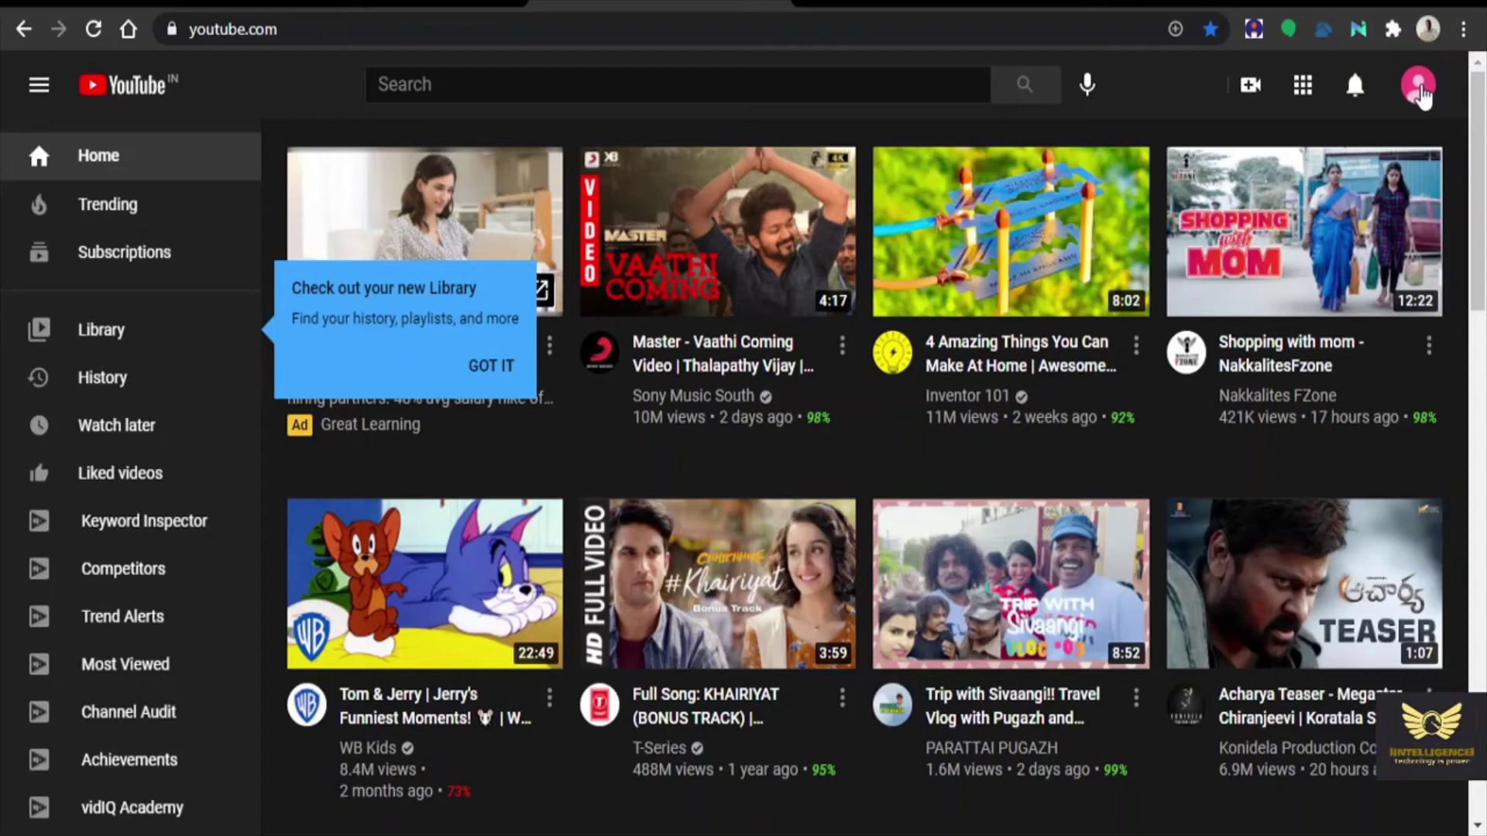
# Choose Create a channel from the avatar menu and press GET STARTED
pyautogui.click(1419, 87)
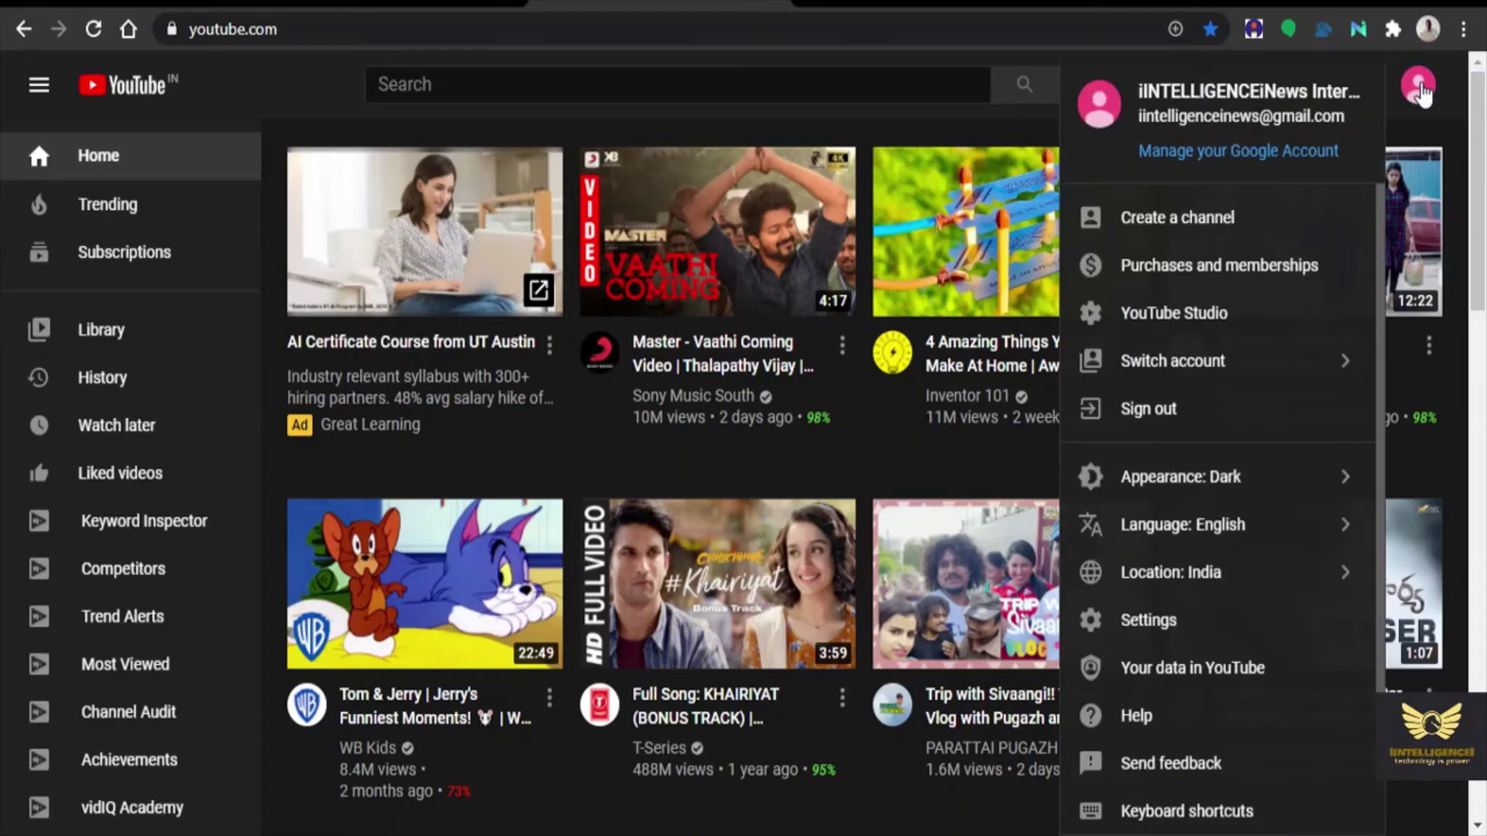
pyautogui.click(1190, 225)
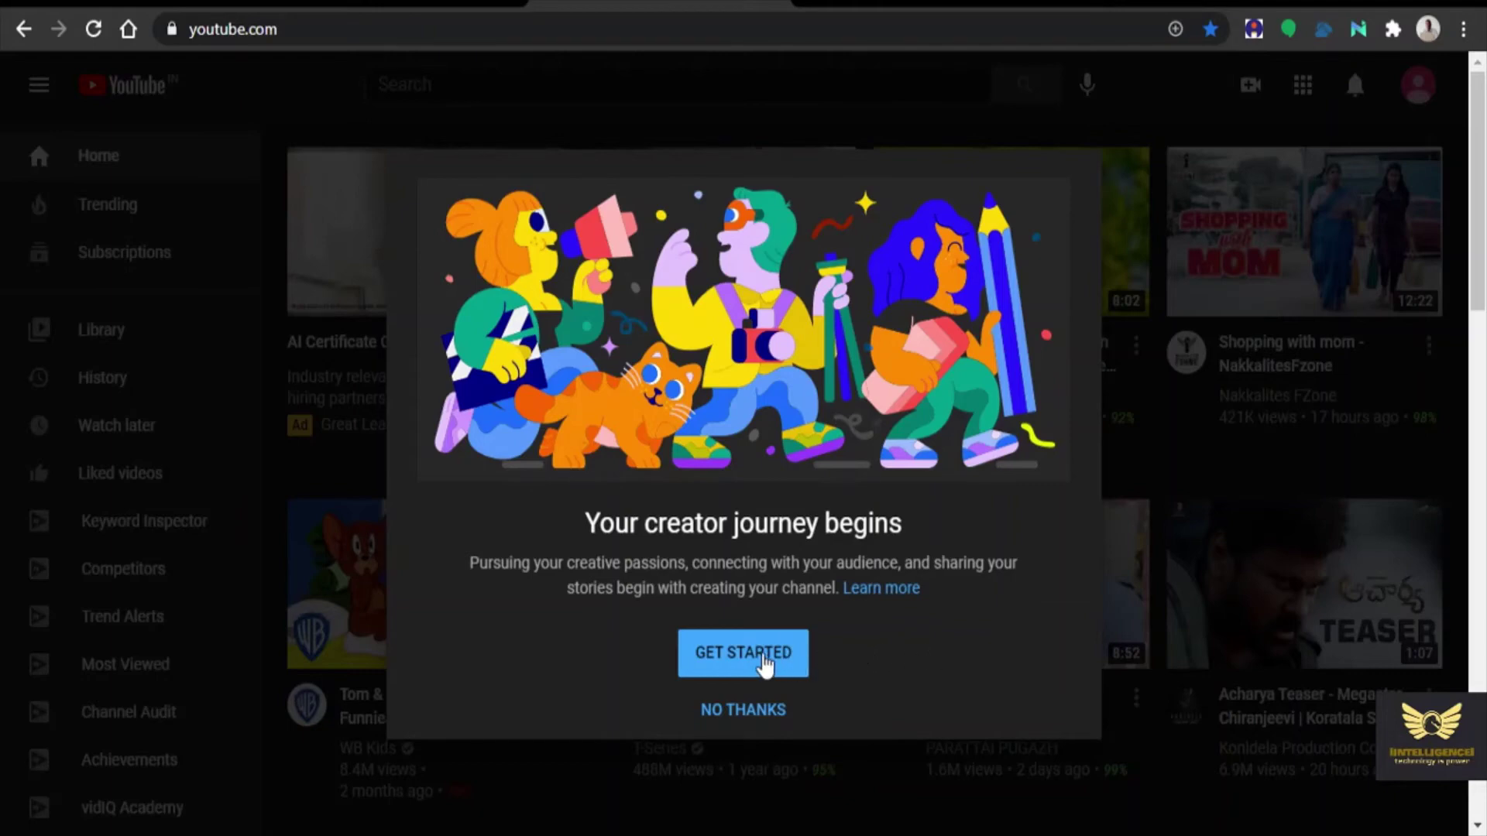
pyautogui.click(764, 665)
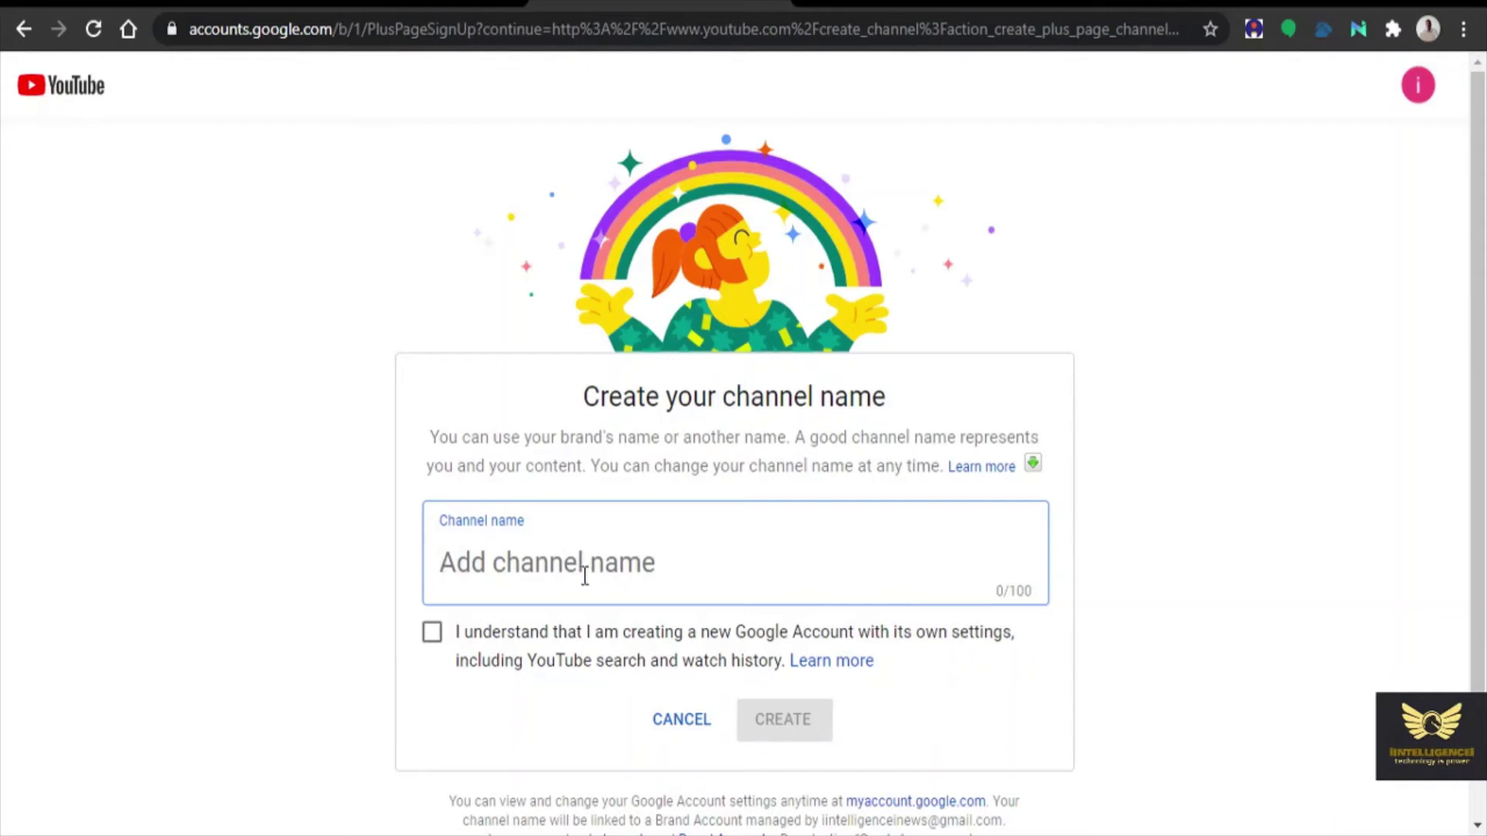
# Name the channel 'iINTELLIGENCEi News', tick the new-account consent and create it
pyautogui.write('i')
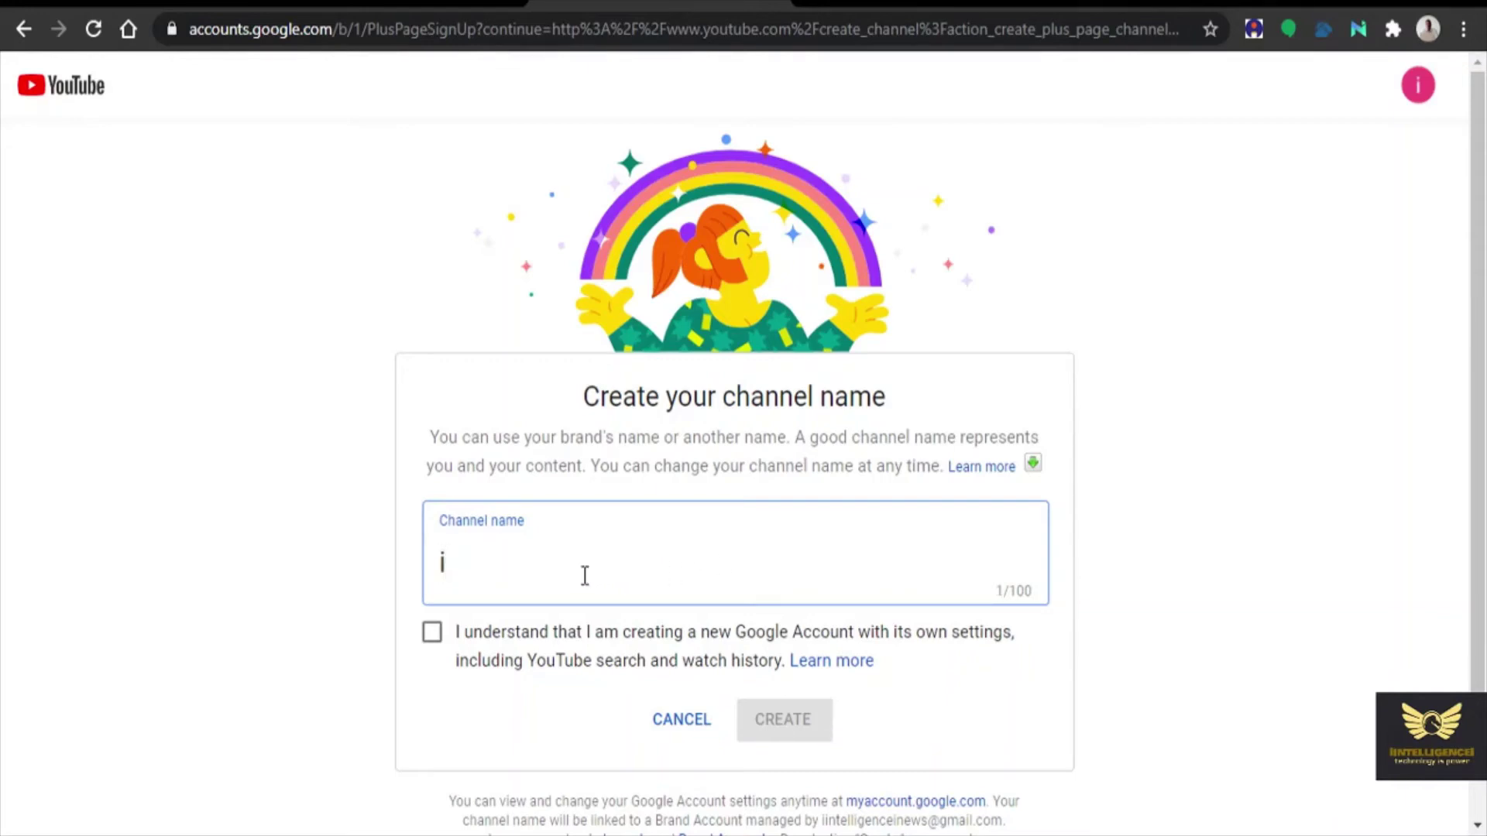
pyautogui.write('INTELLIGENCEi')
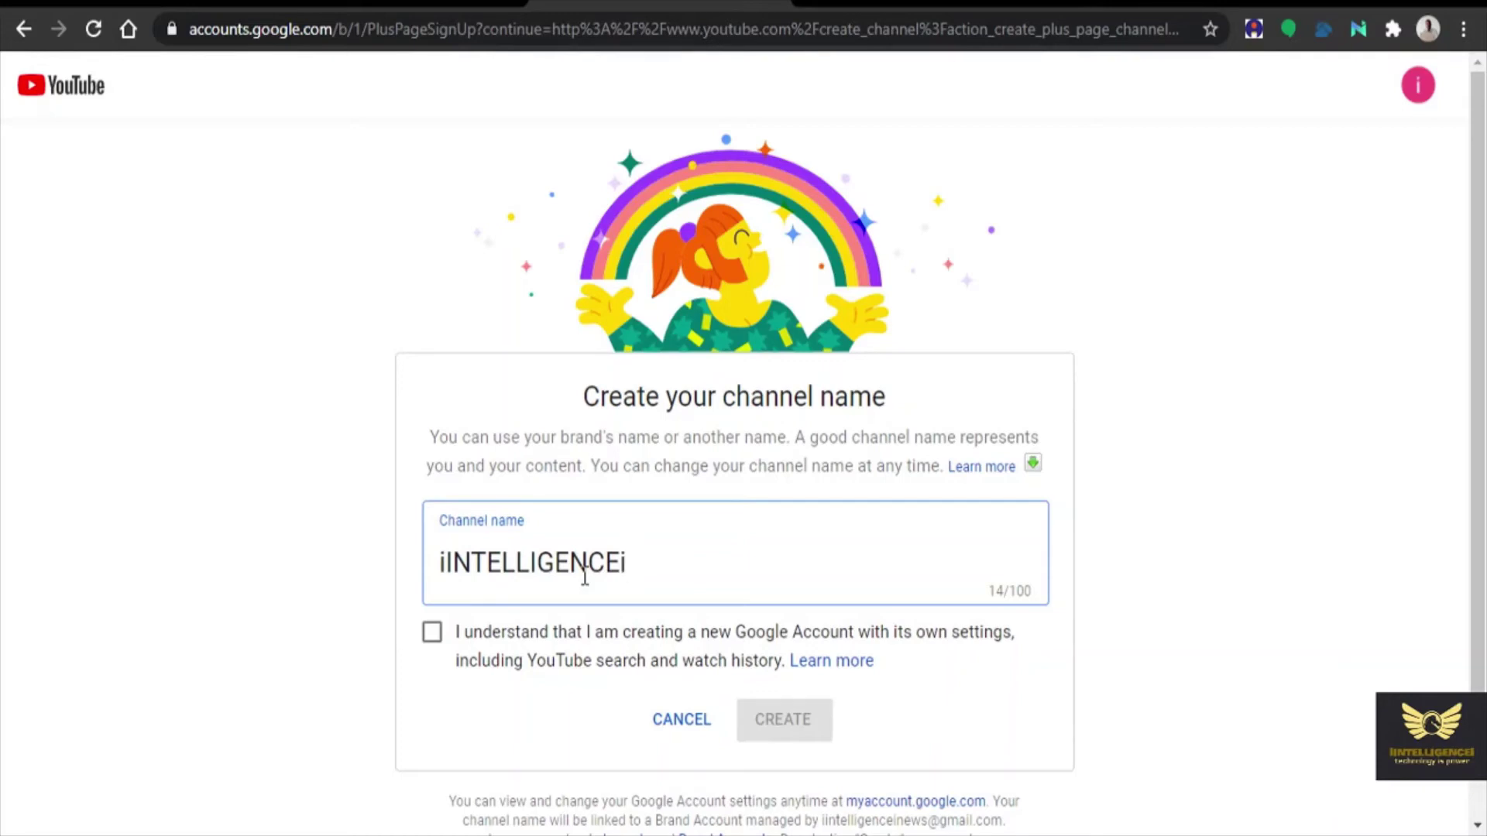
pyautogui.write('News')
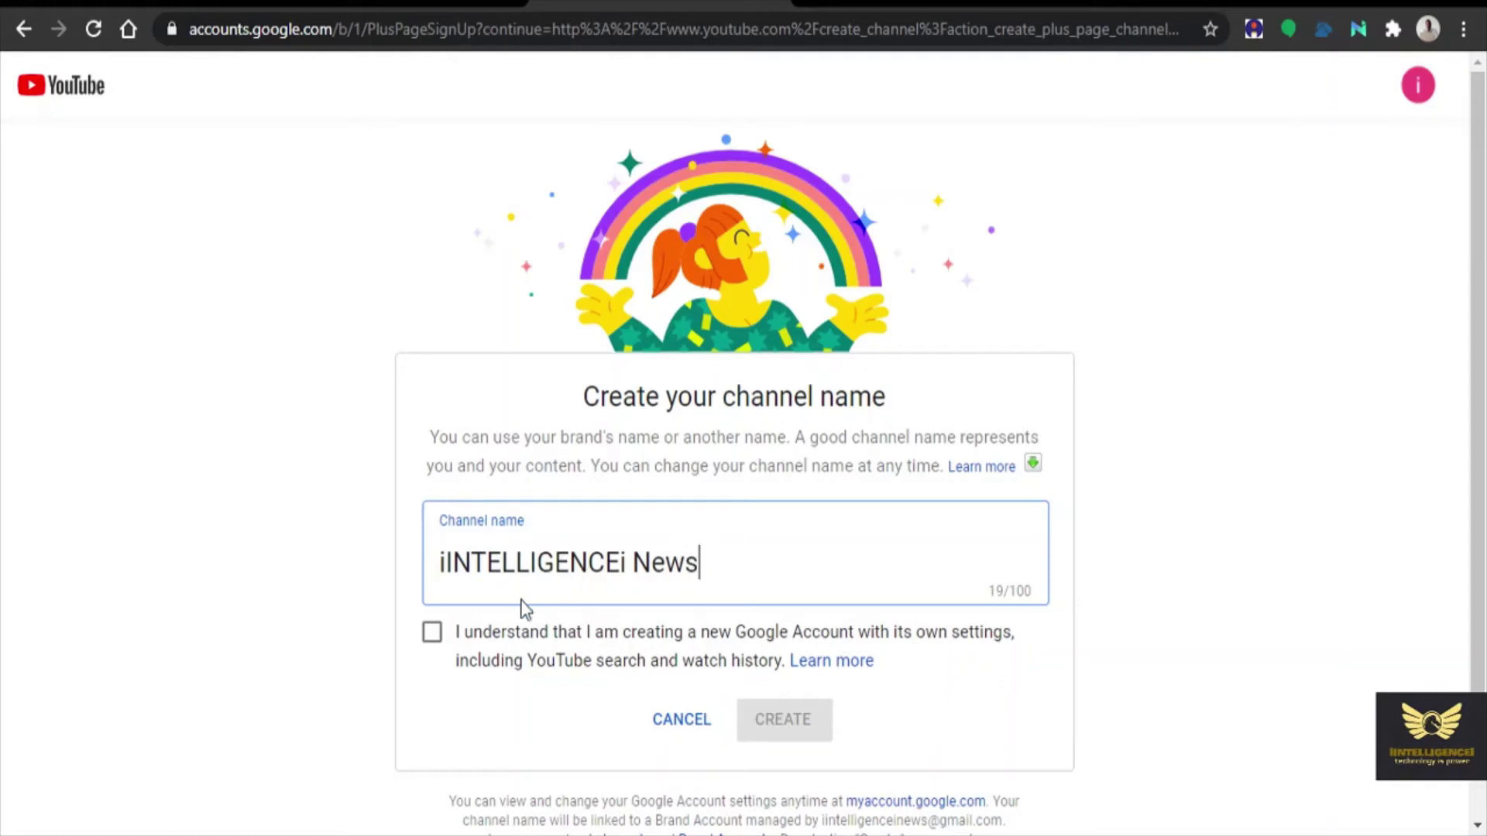
pyautogui.click(432, 636)
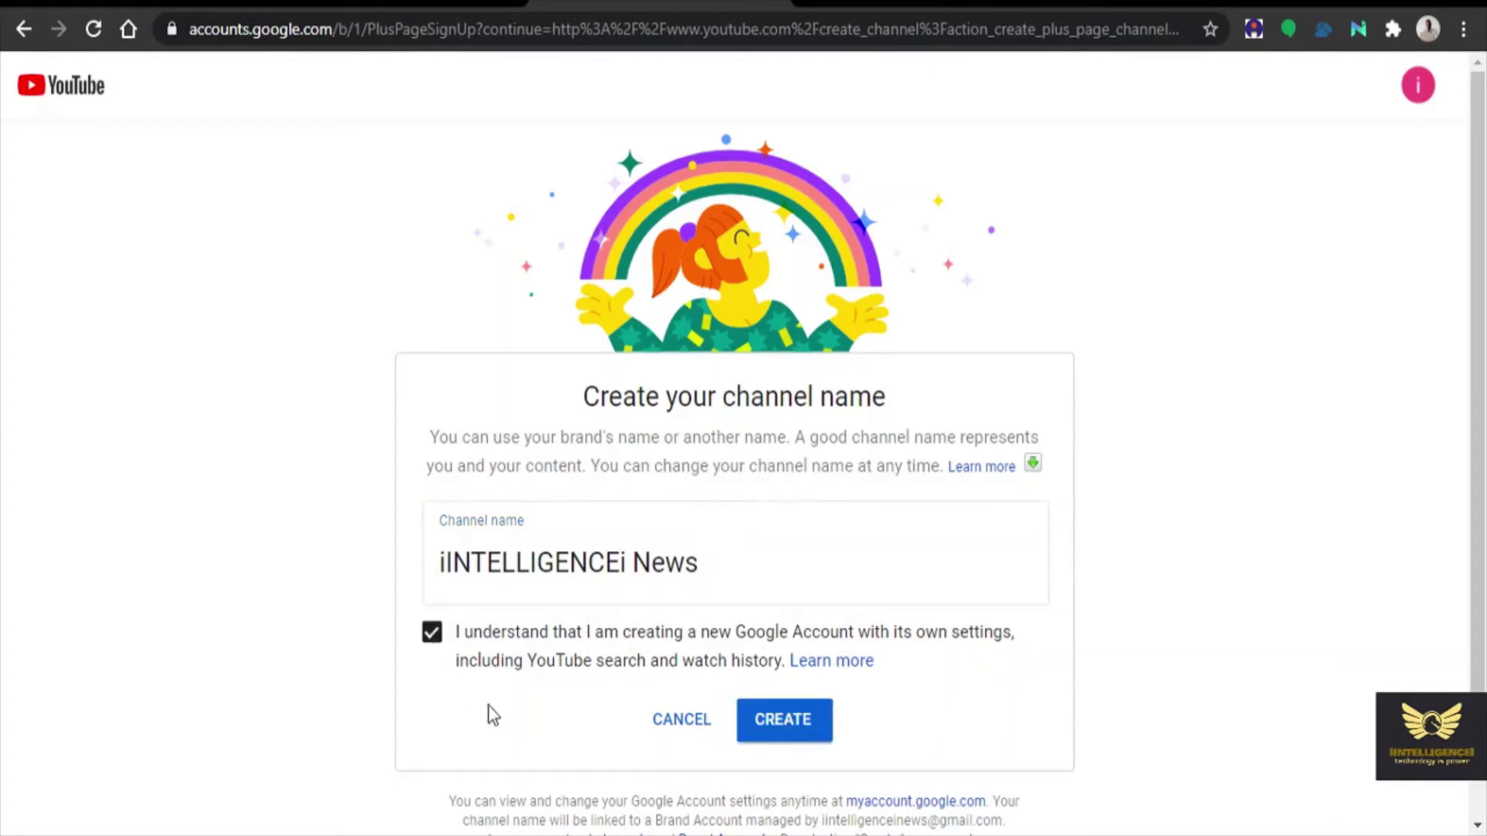
pyautogui.click(797, 734)
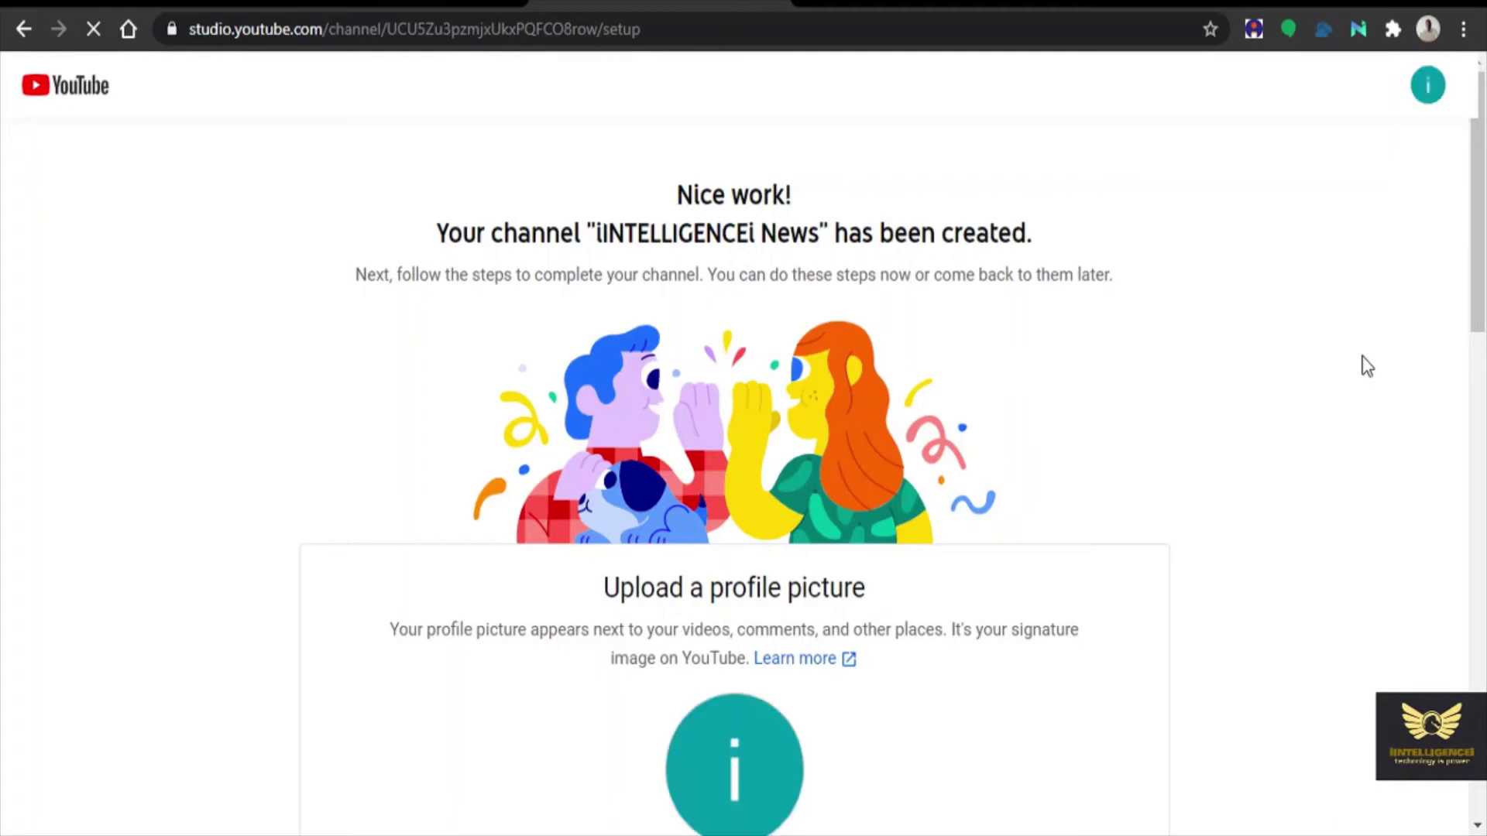
# Scroll the new channel's setup page down to the Upload a profile picture card
pyautogui.scroll(-1, 1257, 376)
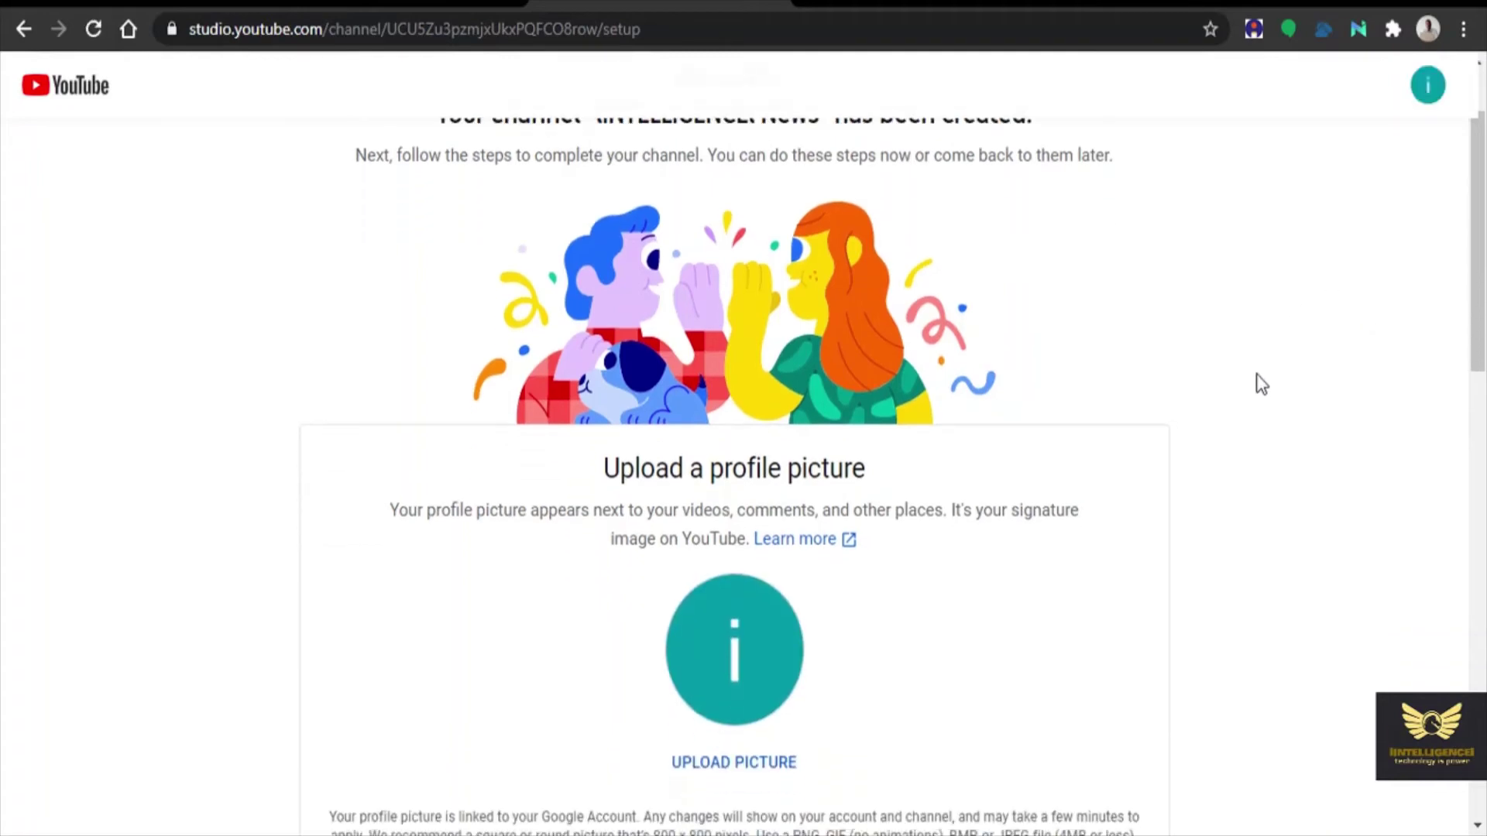
pyautogui.scroll(1, 1256, 374)
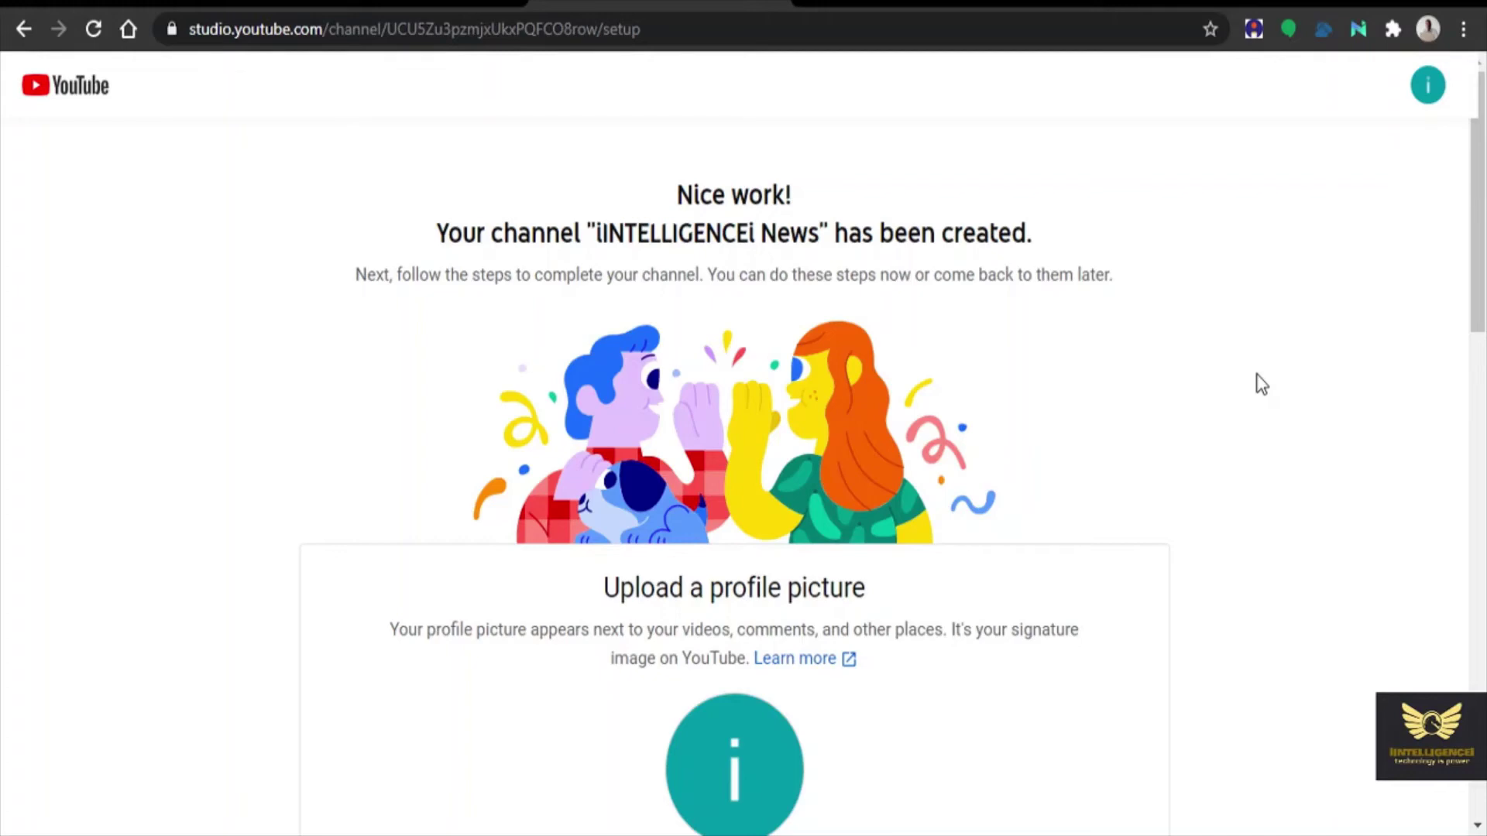
pyautogui.scroll(-3, 1257, 375)
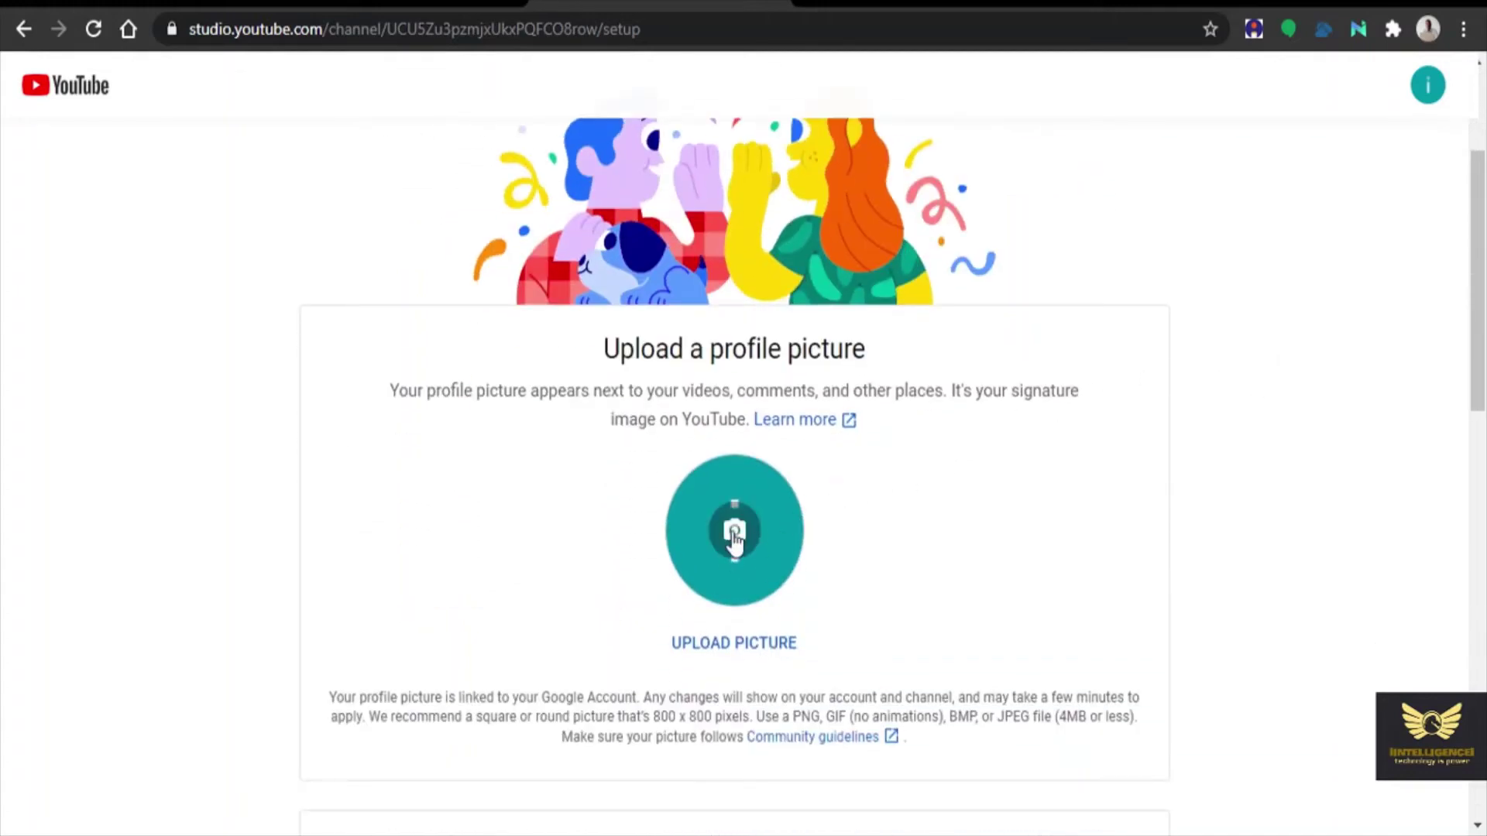
# Upload the gold-triangle-on-black logo as the channel's profile picture
pyautogui.click(754, 649)
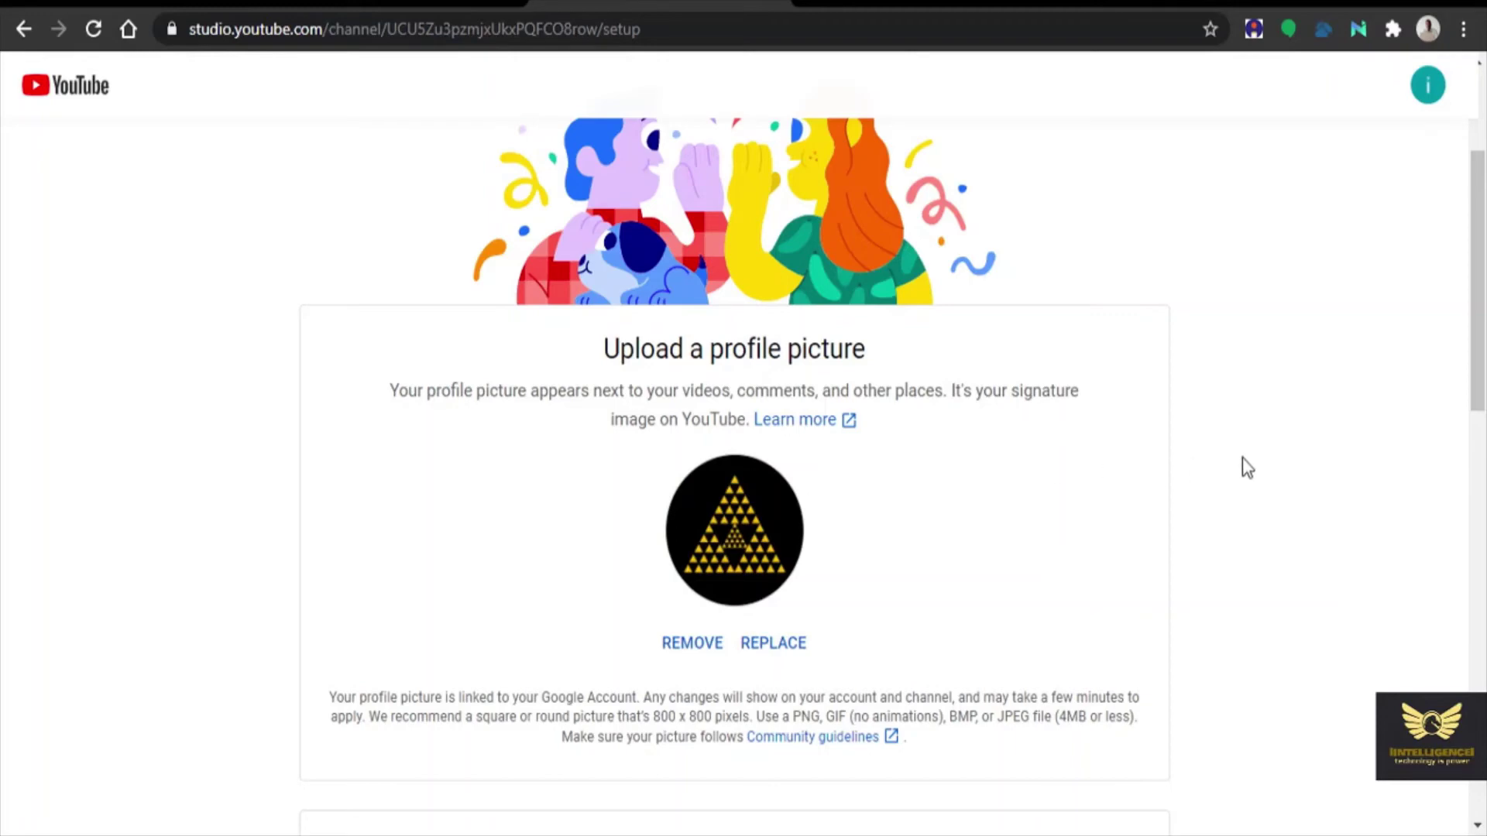
pyautogui.scroll(-3, 1262, 468)
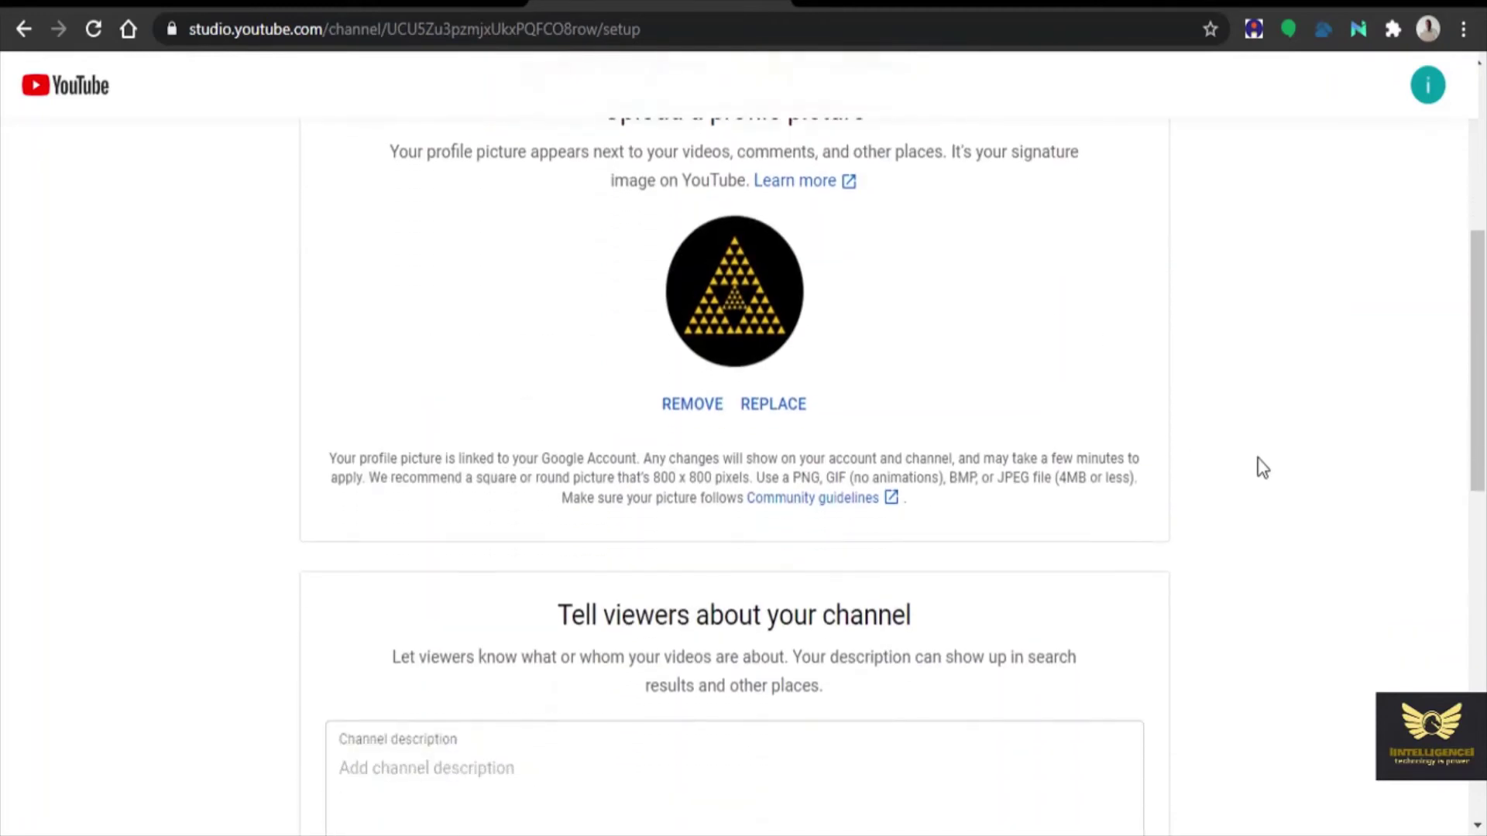
pyautogui.scroll(2, 1262, 468)
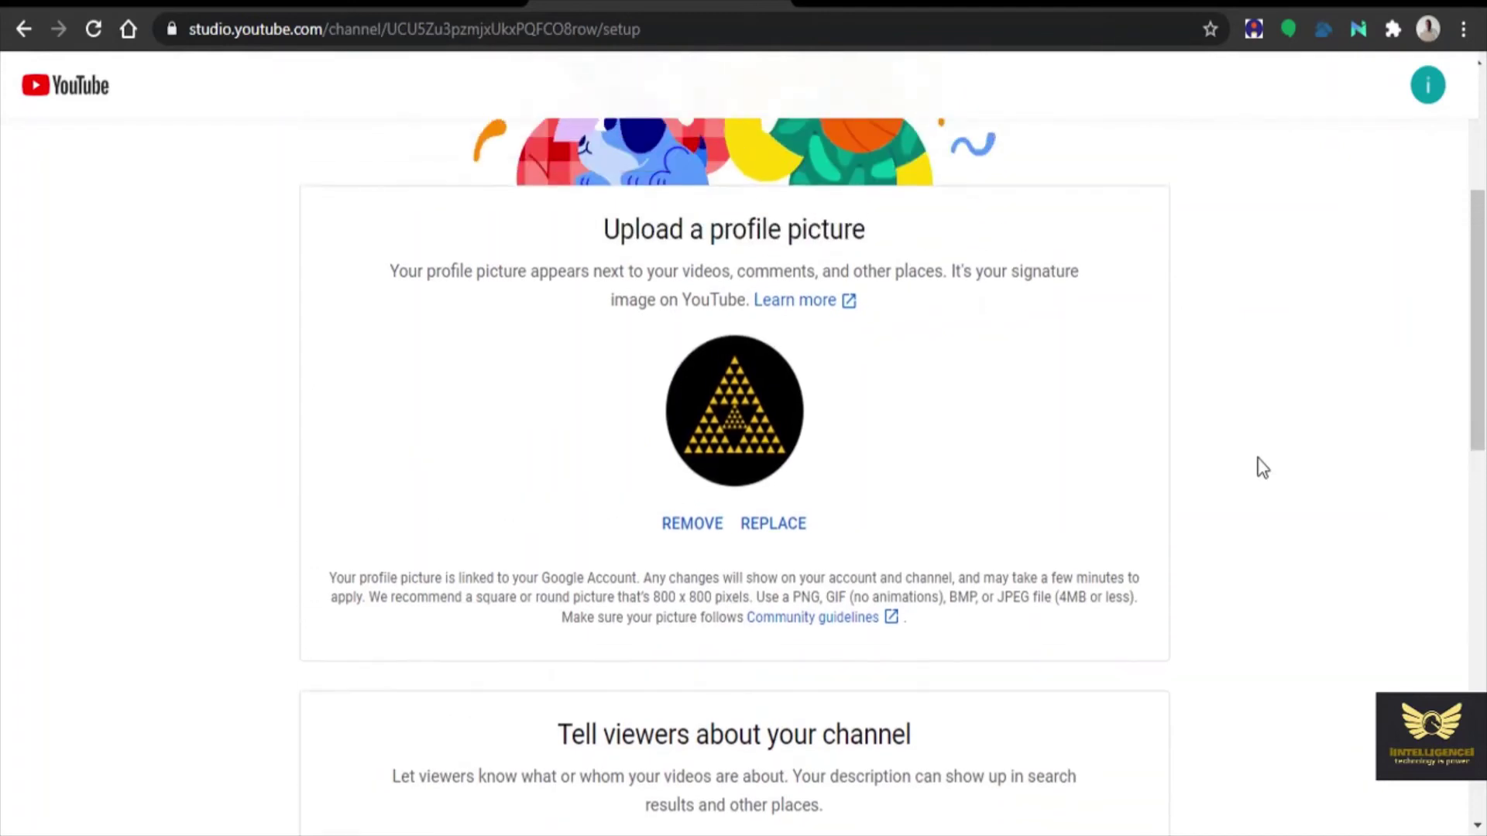
pyautogui.scroll(-3, 1262, 468)
pyautogui.scroll(-3, 1262, 468)
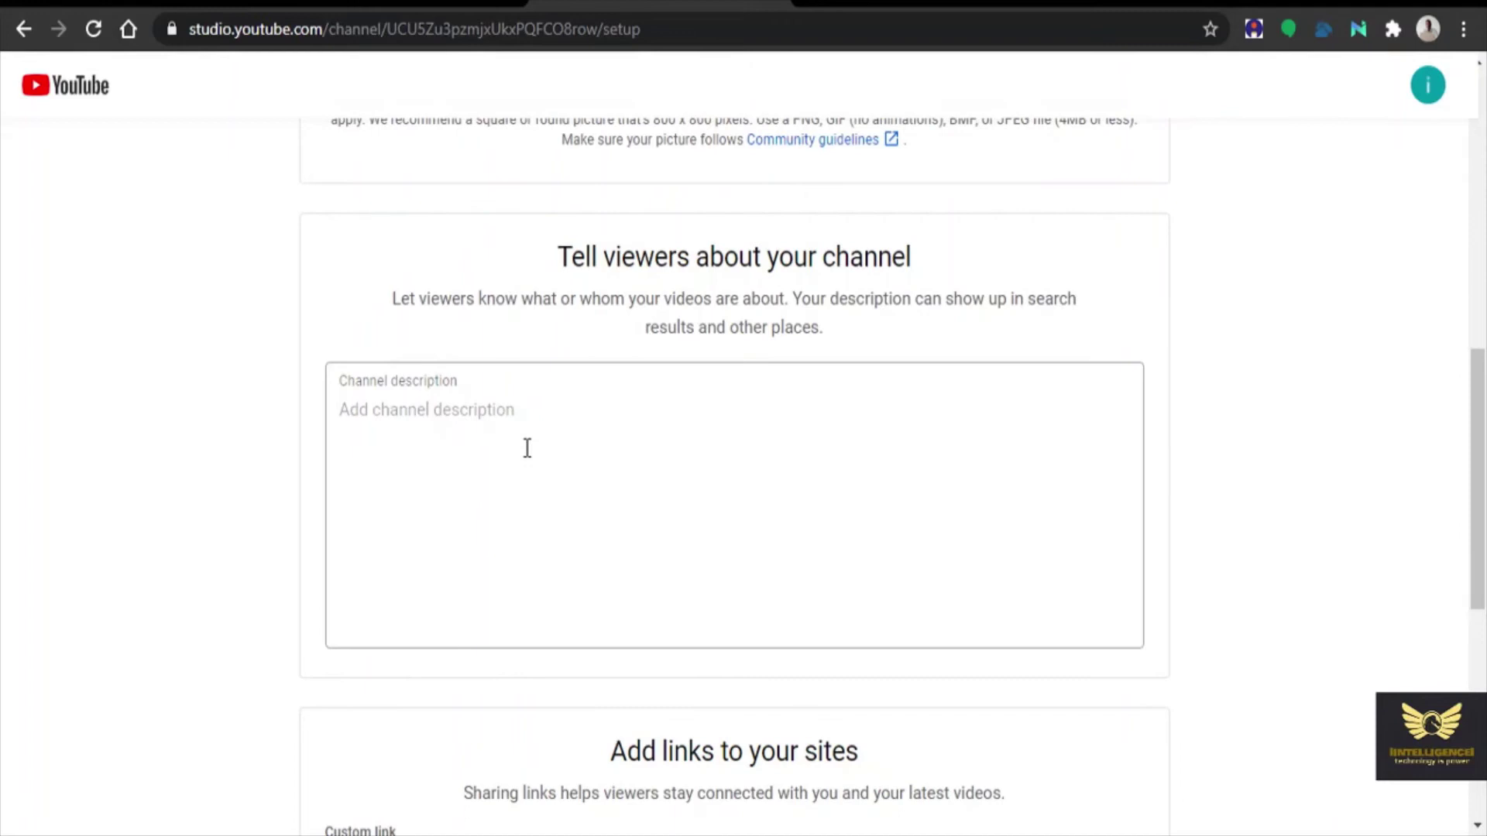
# Enter the description 'iINTELLIGENCEi News is a YouTube Channel dedicated to NEWS around the World.'
pyautogui.click(383, 418)
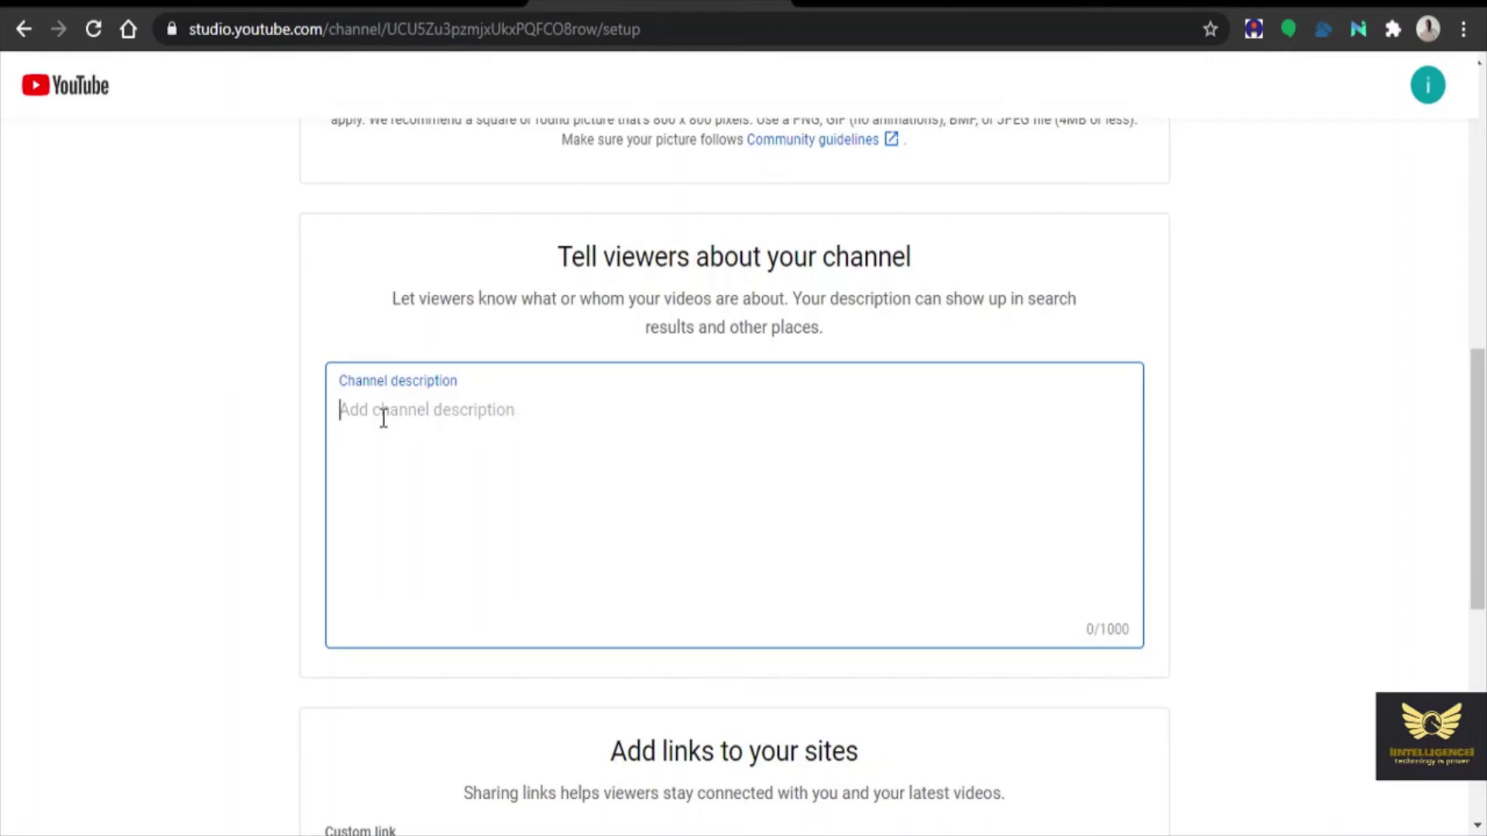
pyautogui.write('il')
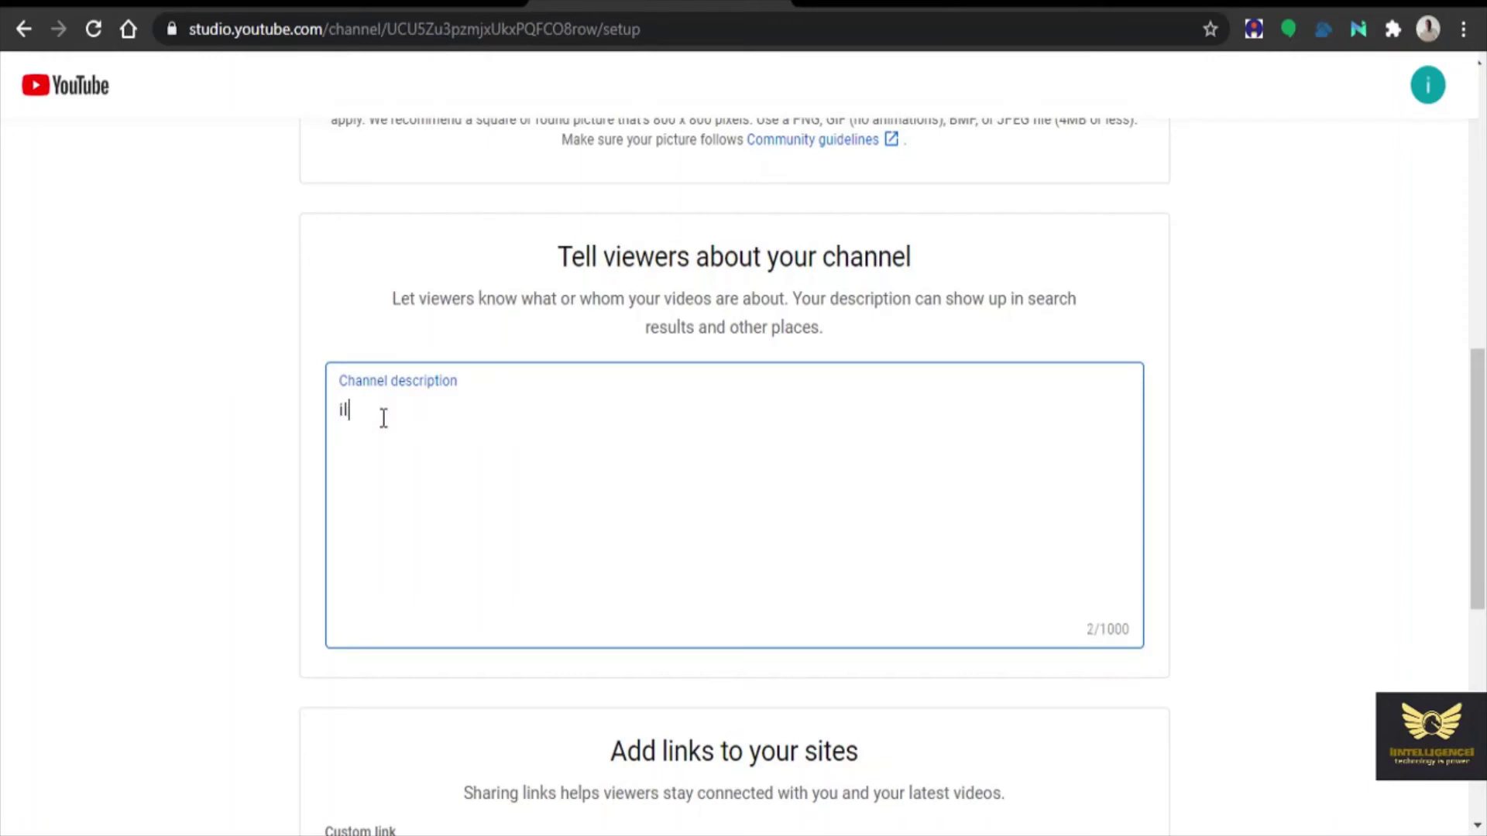
pyautogui.write('NTELLIGENCEi')
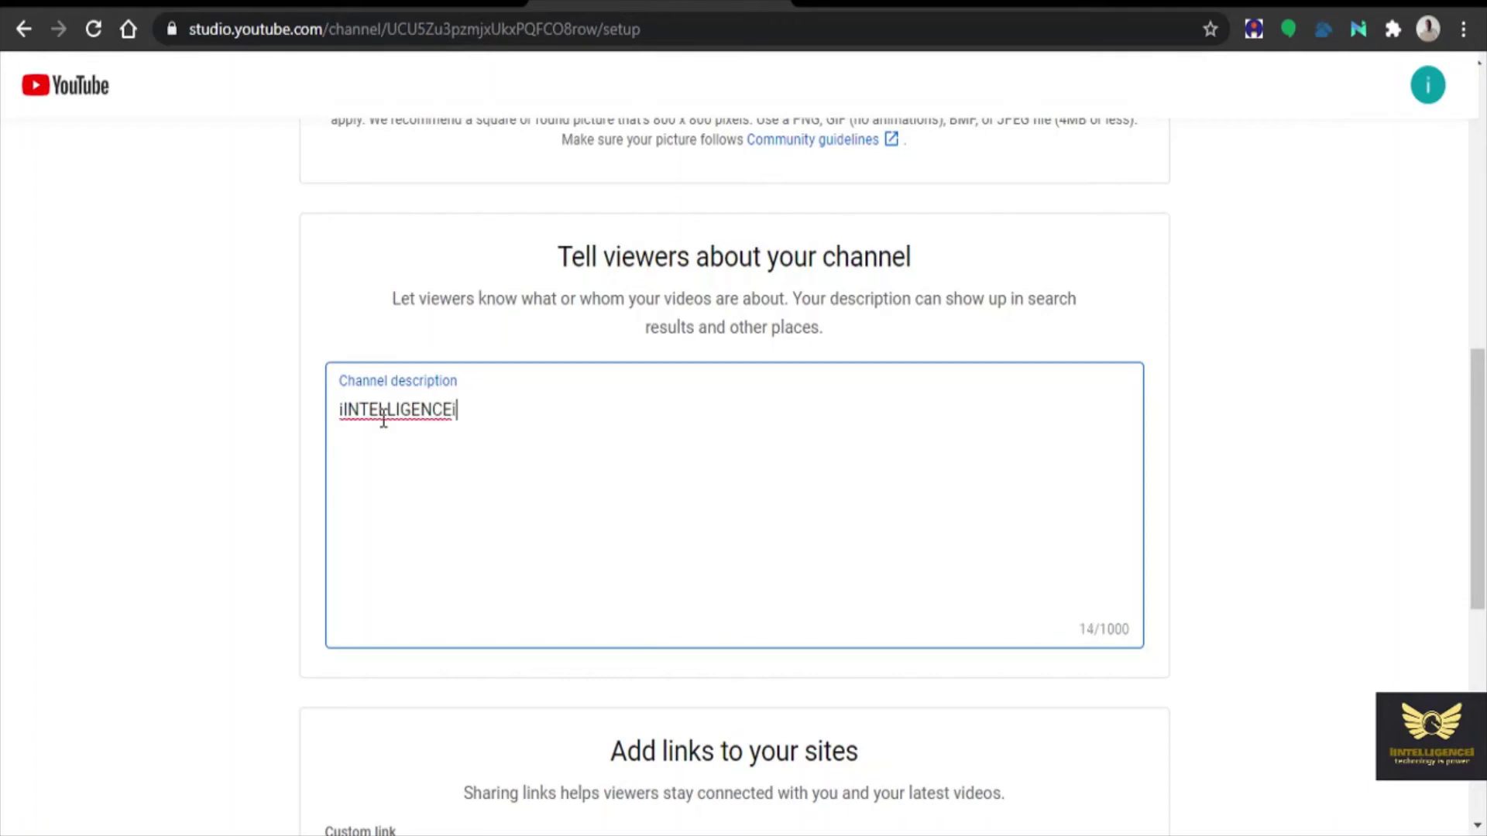
pyautogui.write(' News is a Ch')
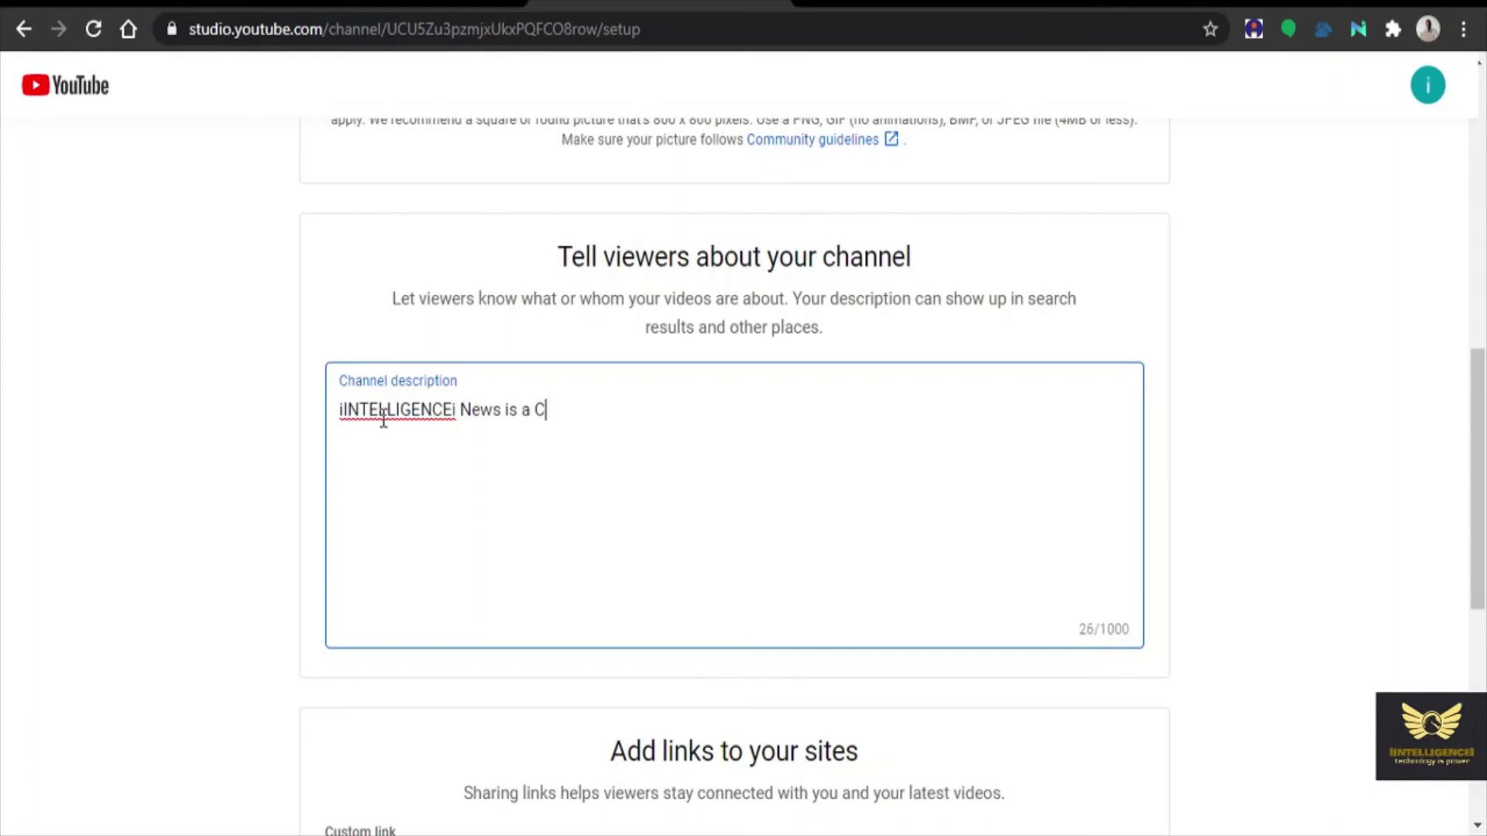
pyautogui.press('BackSpace')
pyautogui.press('BackSpace')
pyautogui.write('YouTube Channel de')
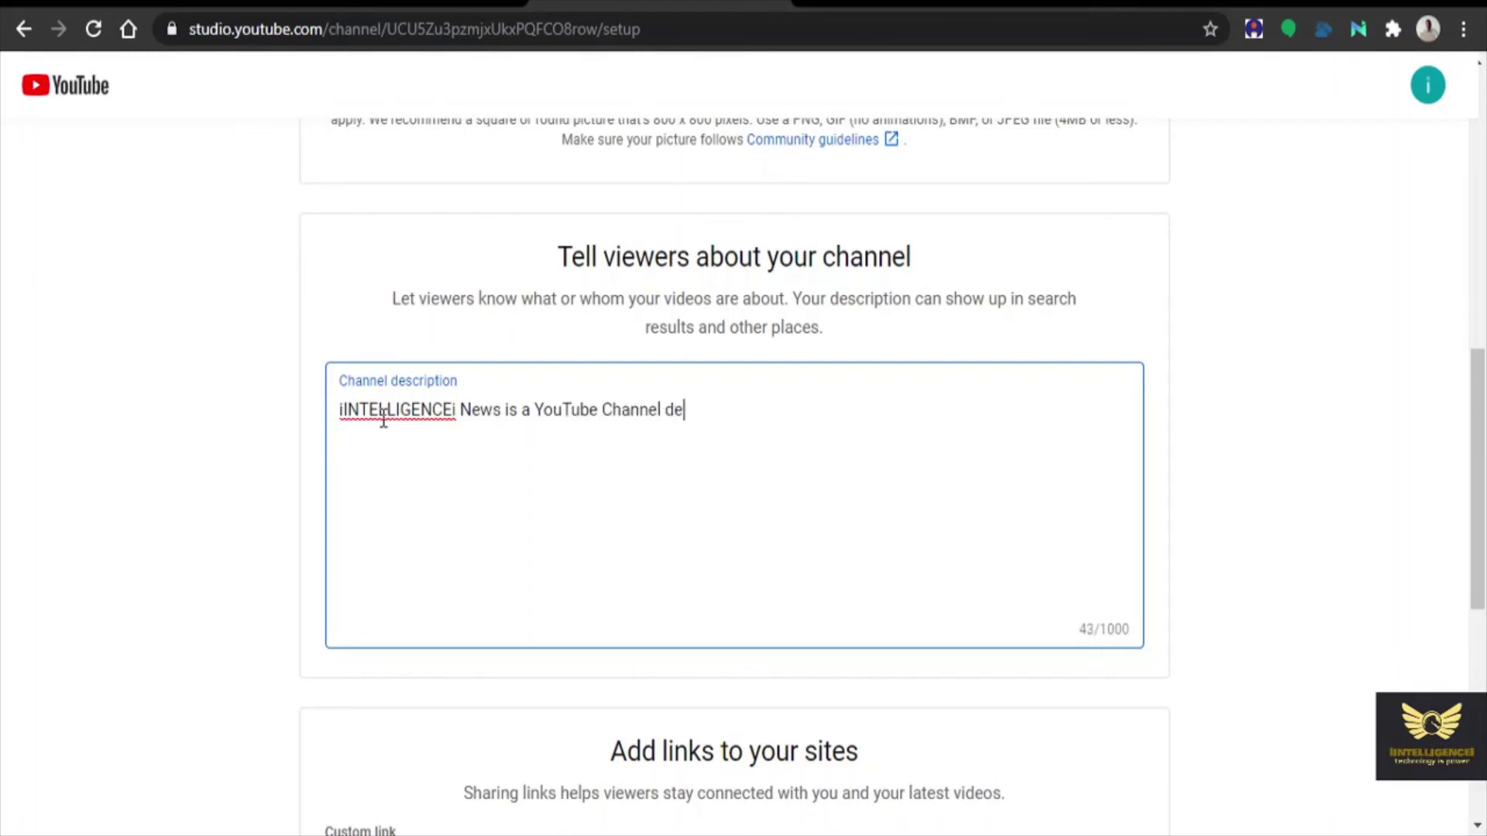
pyautogui.write('dicated ')
pyautogui.write('to ')
pyautogui.write('NEWS')
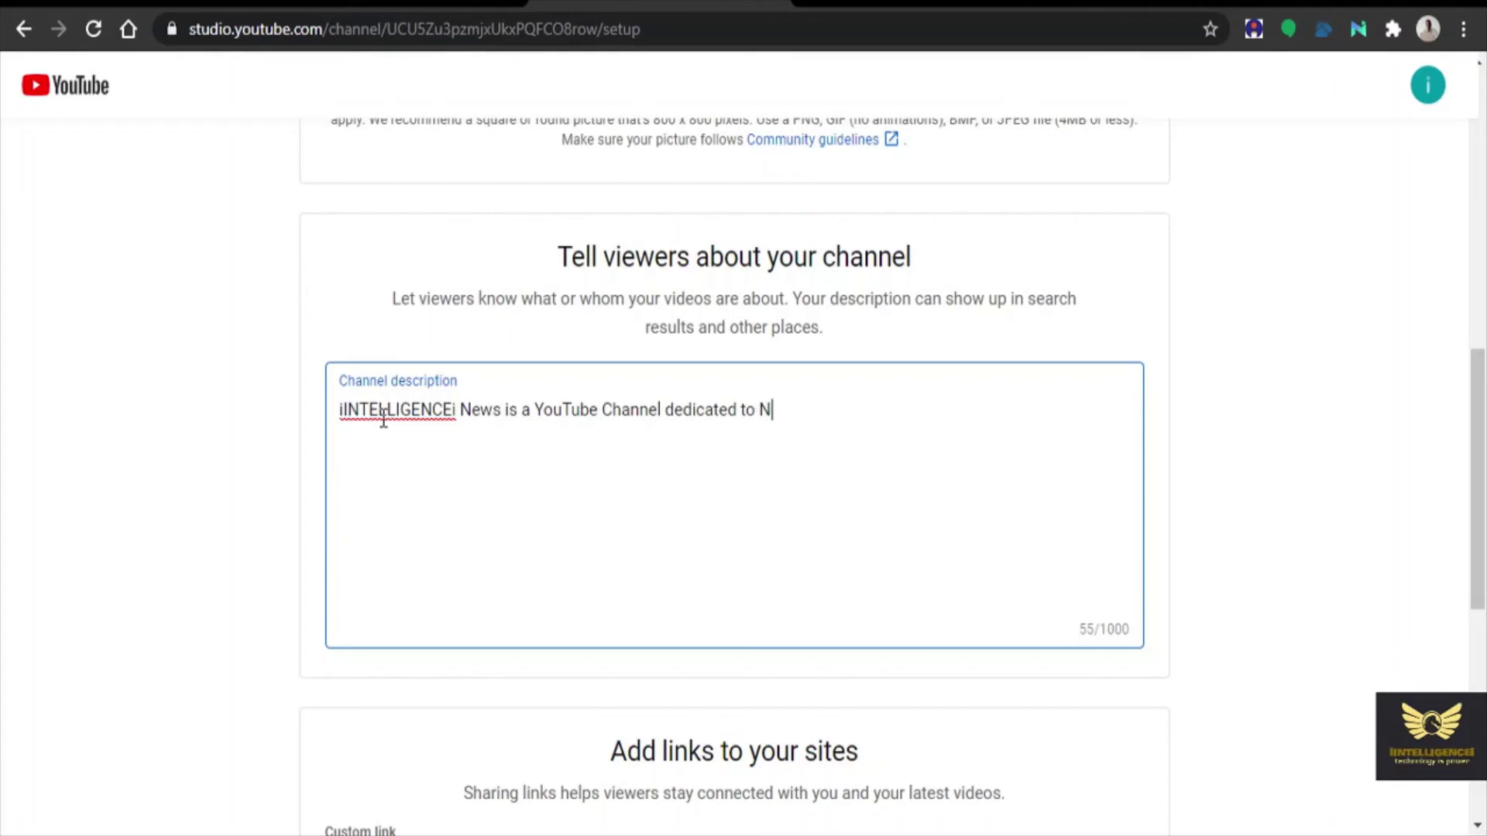
pyautogui.write(' around the ')
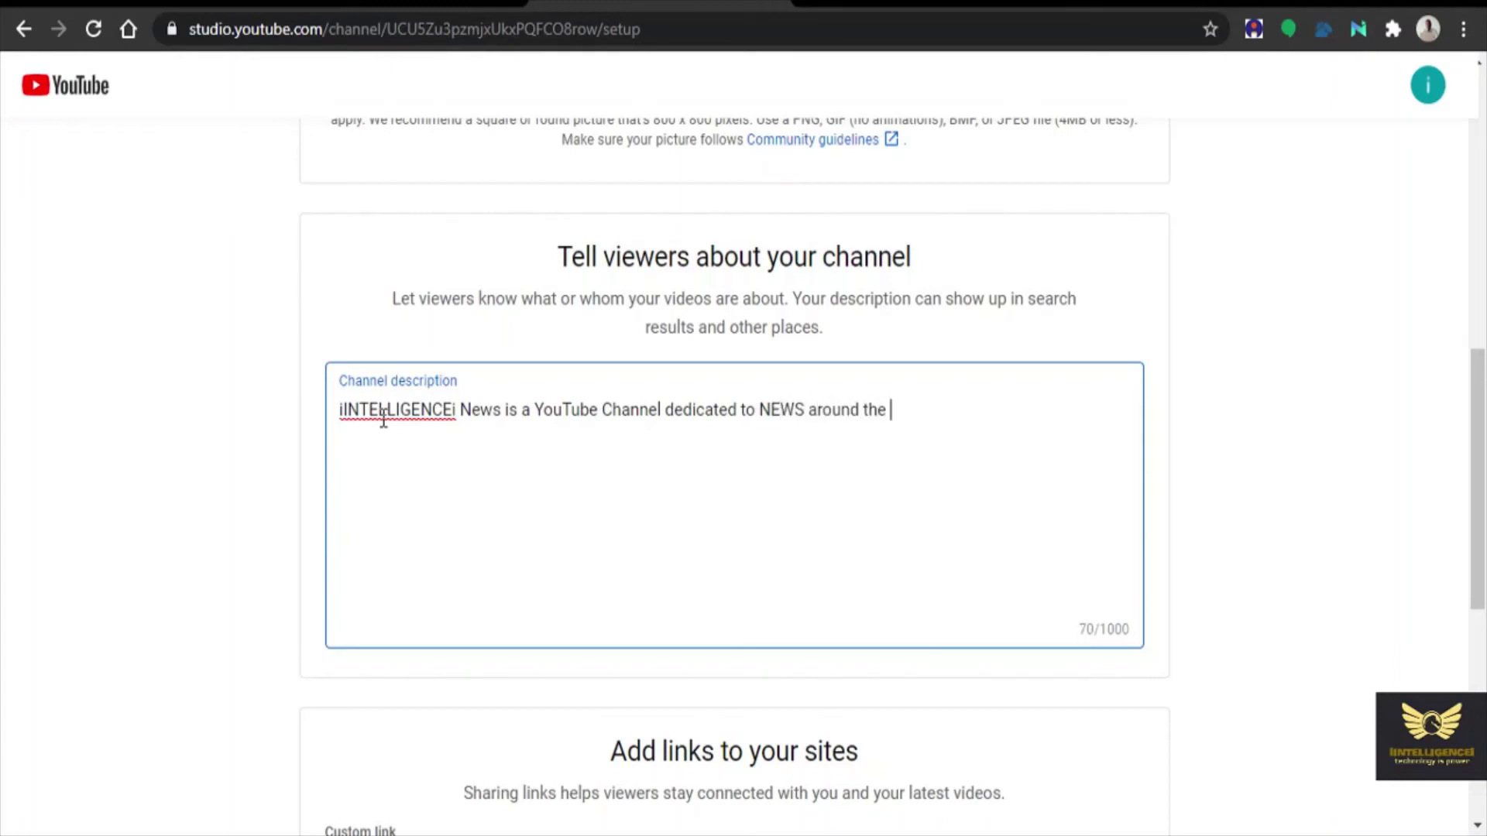
pyautogui.write('World.')
# Scroll to the bottom of the setup page and choose SAVE AND CONTINUE
pyautogui.scroll(-5, 1208, 453)
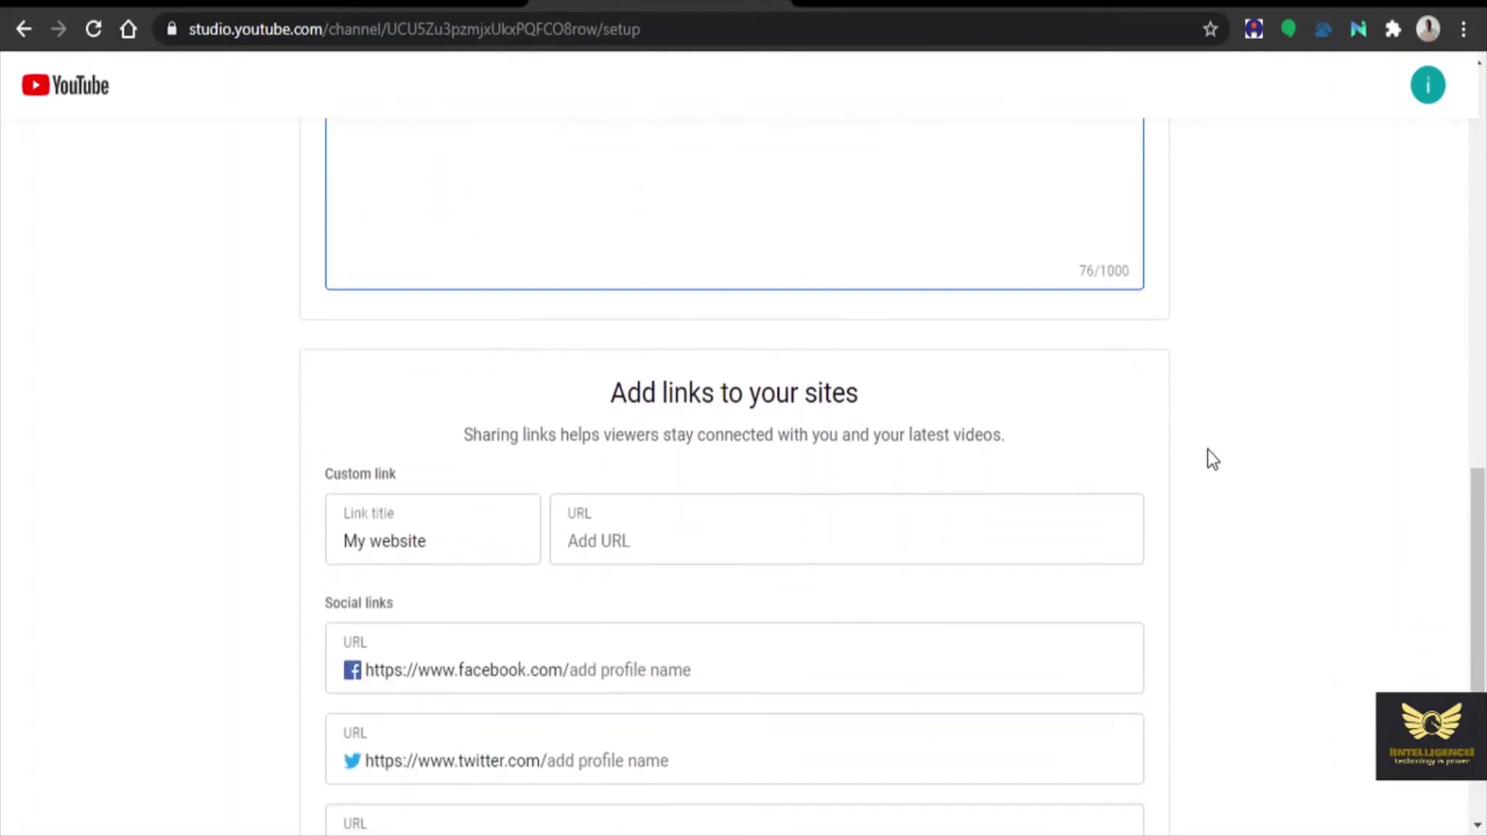
pyautogui.scroll(-2, 1212, 459)
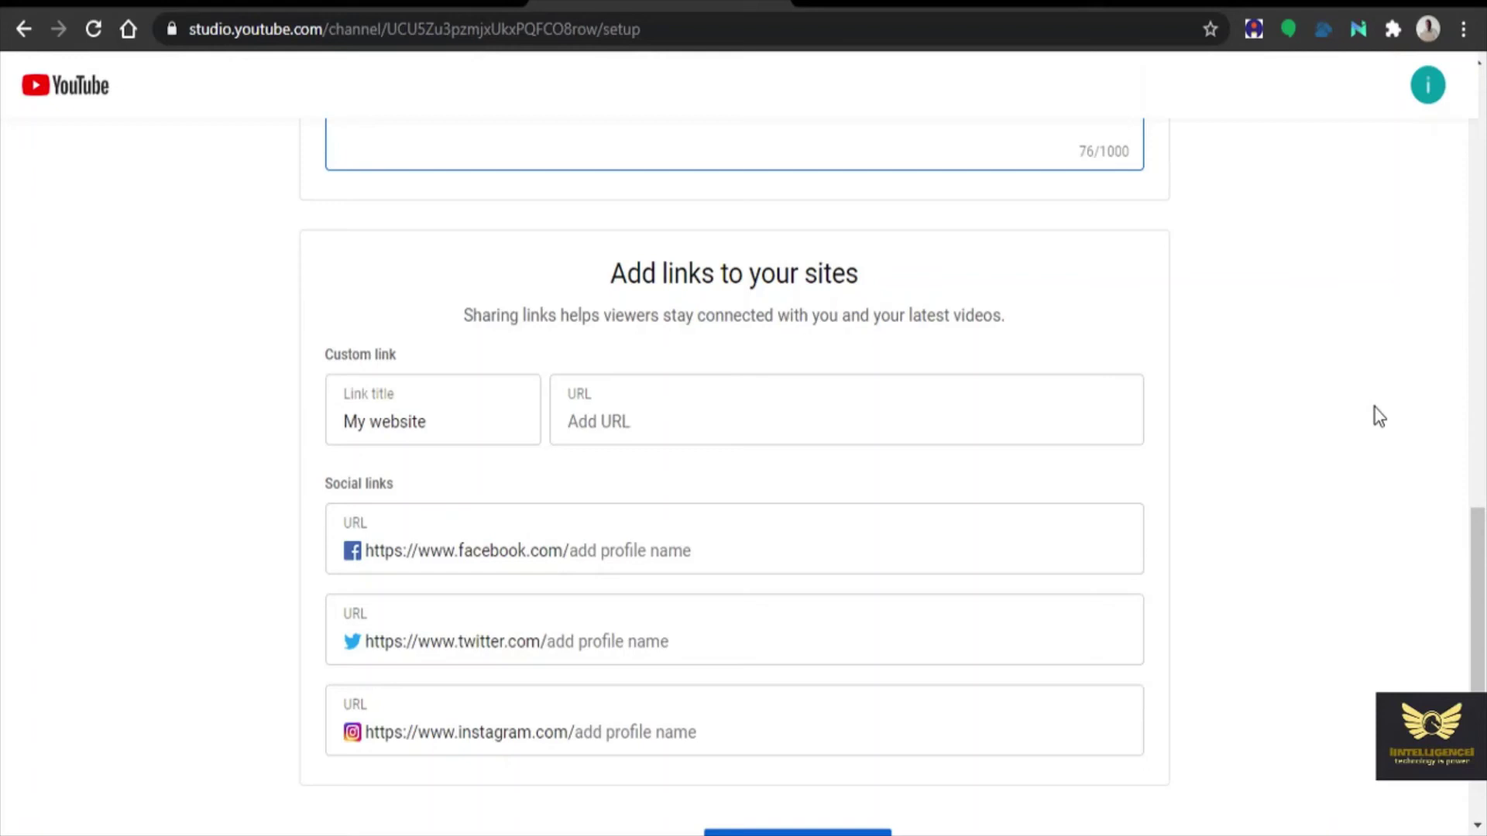
pyautogui.scroll(-2, 1374, 407)
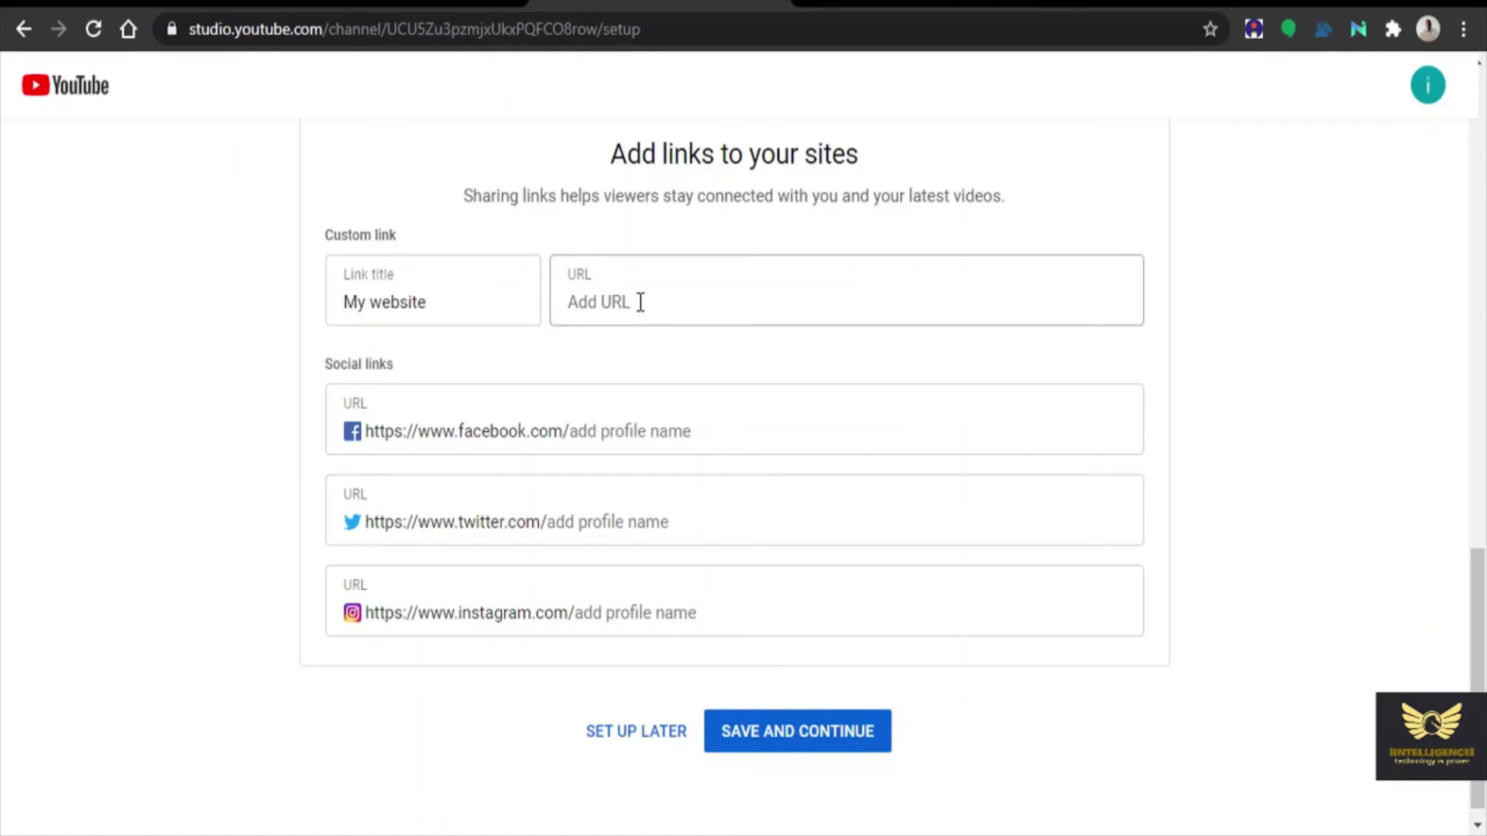
pyautogui.click(823, 742)
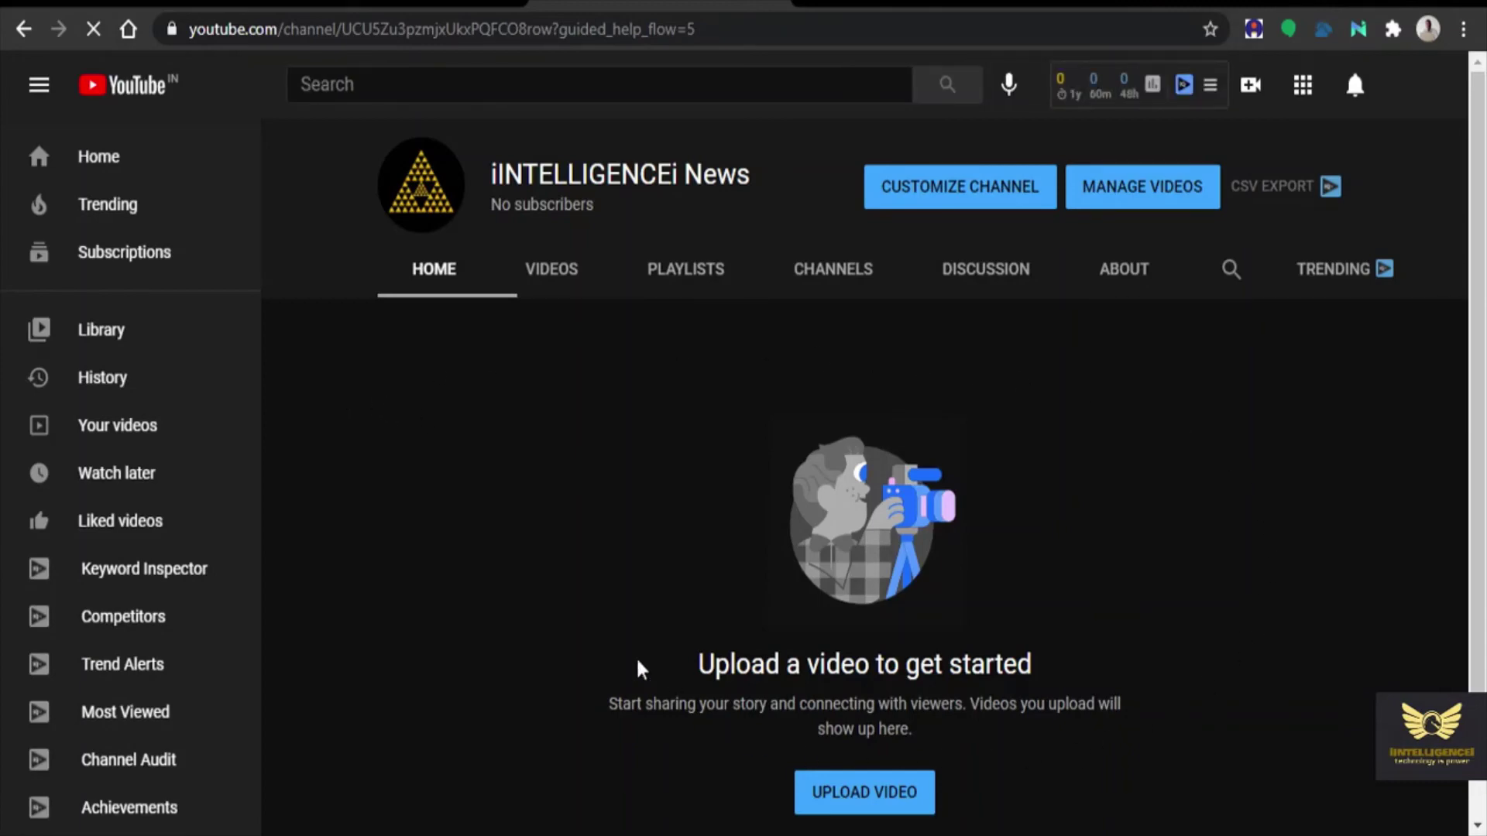
# Look over the new channel's Channels and Home tabs
pyautogui.scroll(-2, 1233, 504)
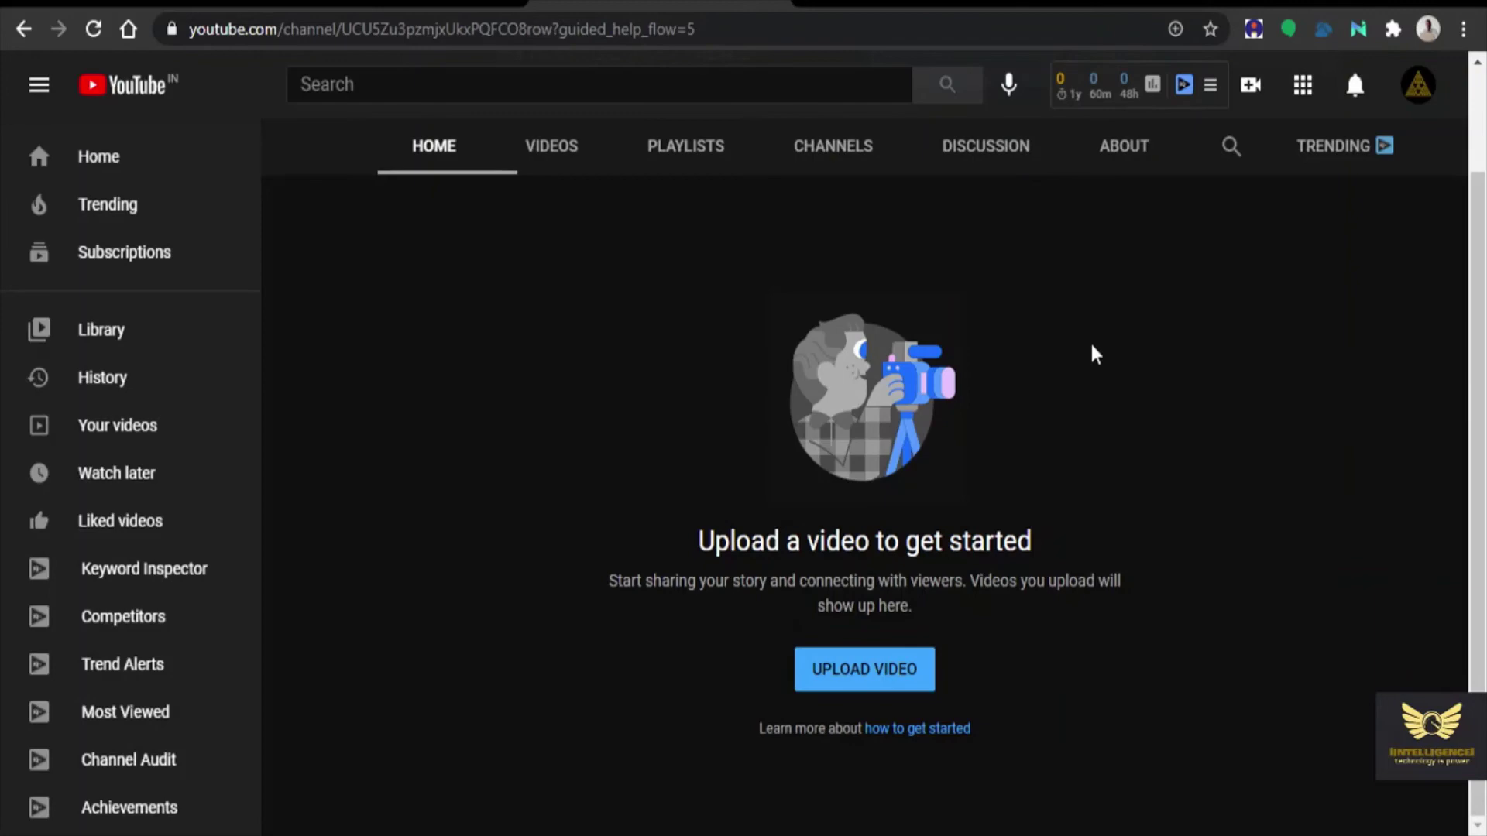
pyautogui.scroll(2, 1094, 354)
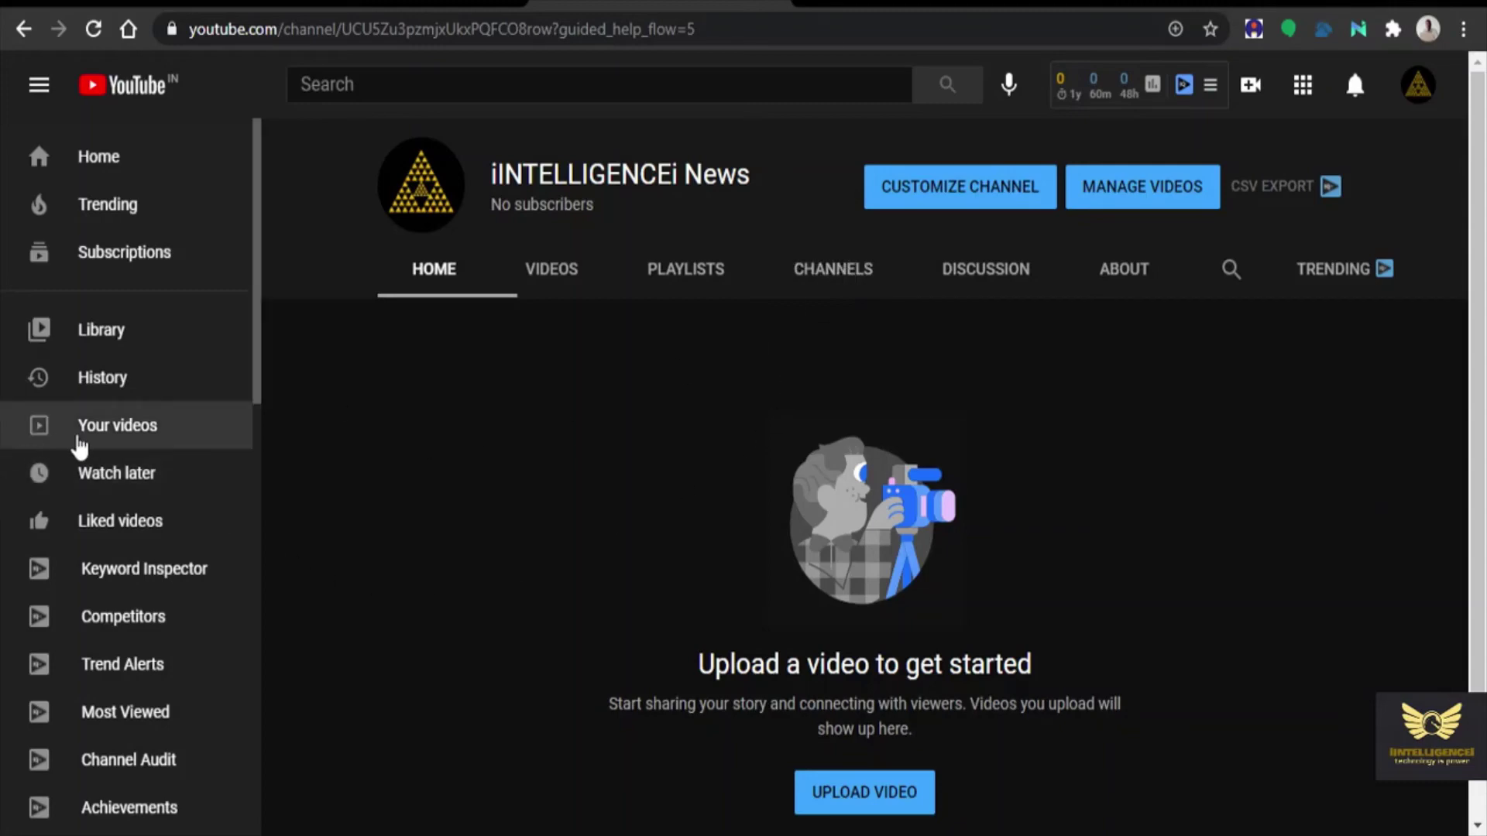
pyautogui.click(835, 276)
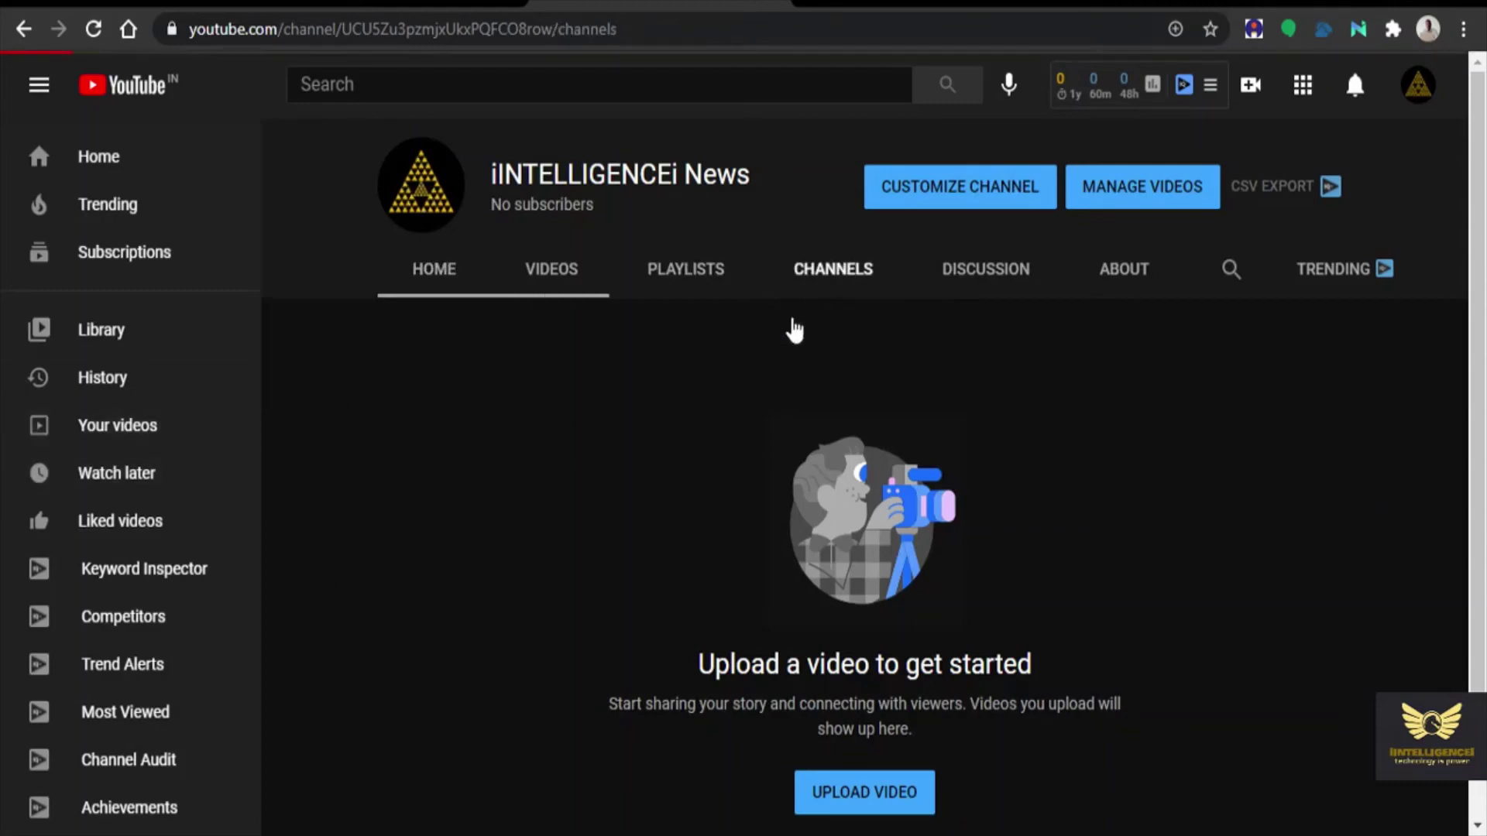
pyautogui.click(434, 280)
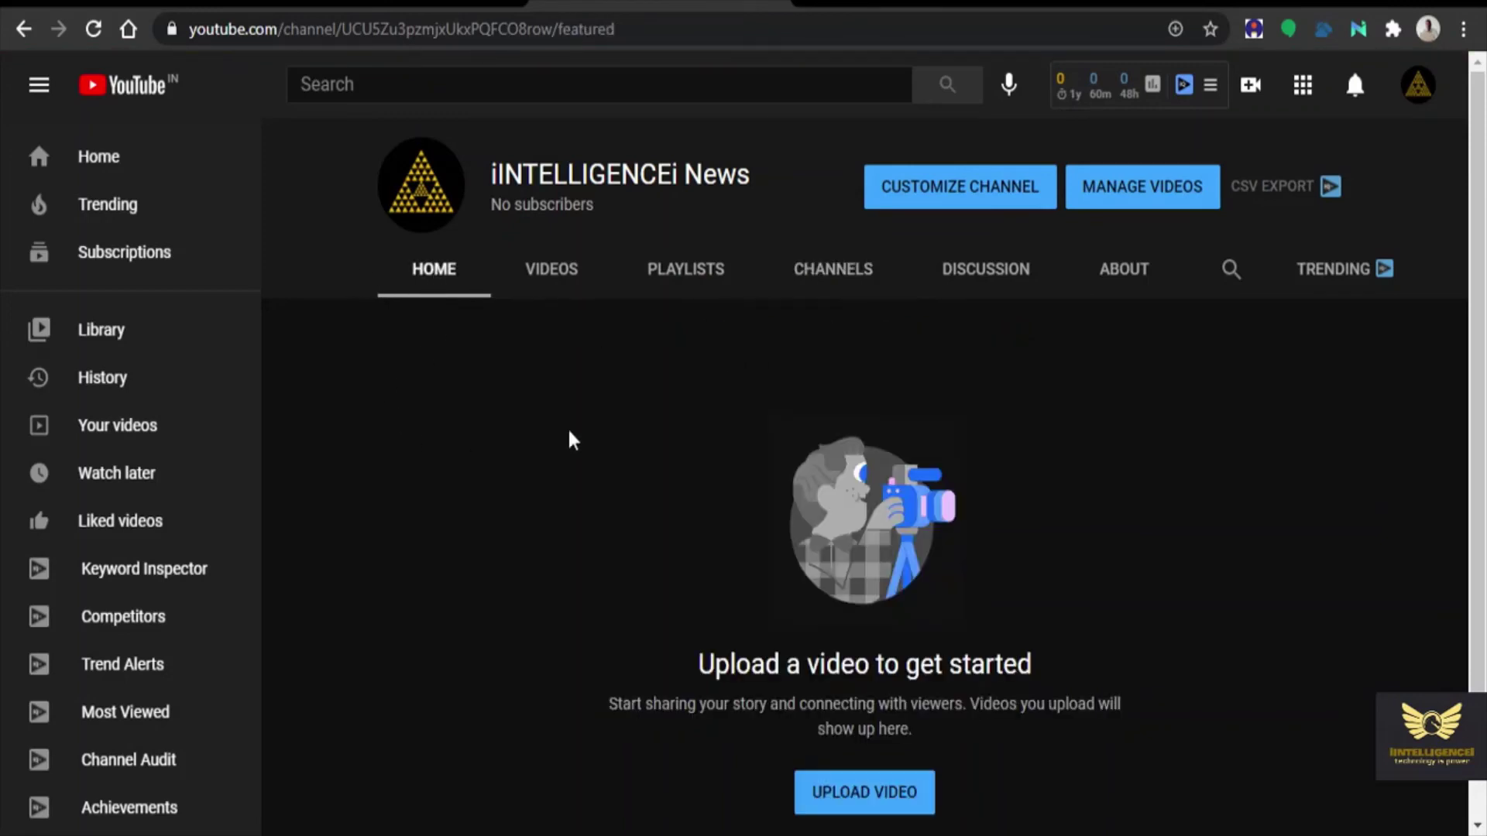
# Go to the YouTube home feed, collapse the sidebar, and open the account menu
pyautogui.scroll(-2, 567, 438)
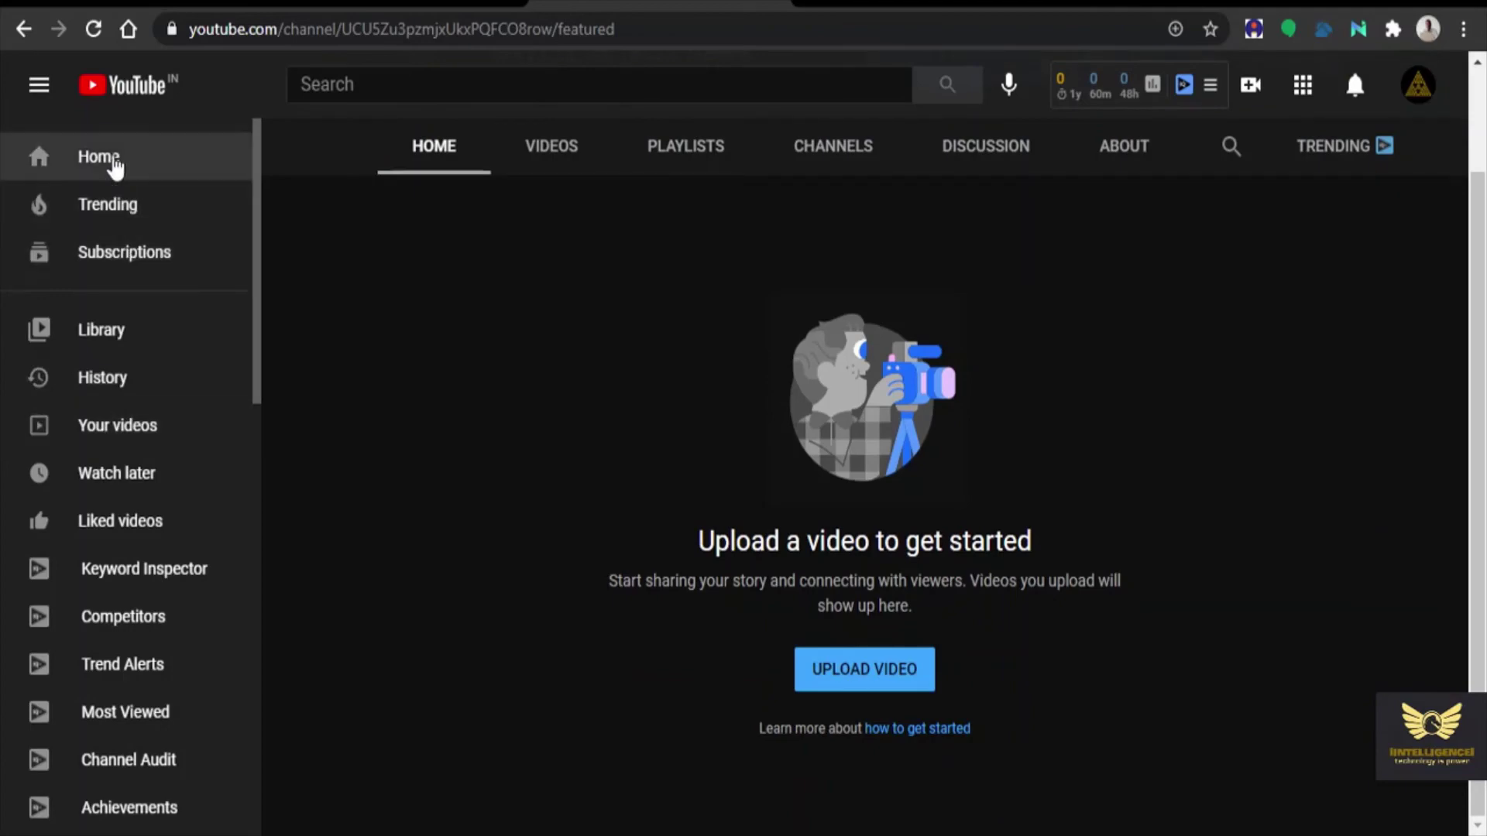
pyautogui.click(118, 159)
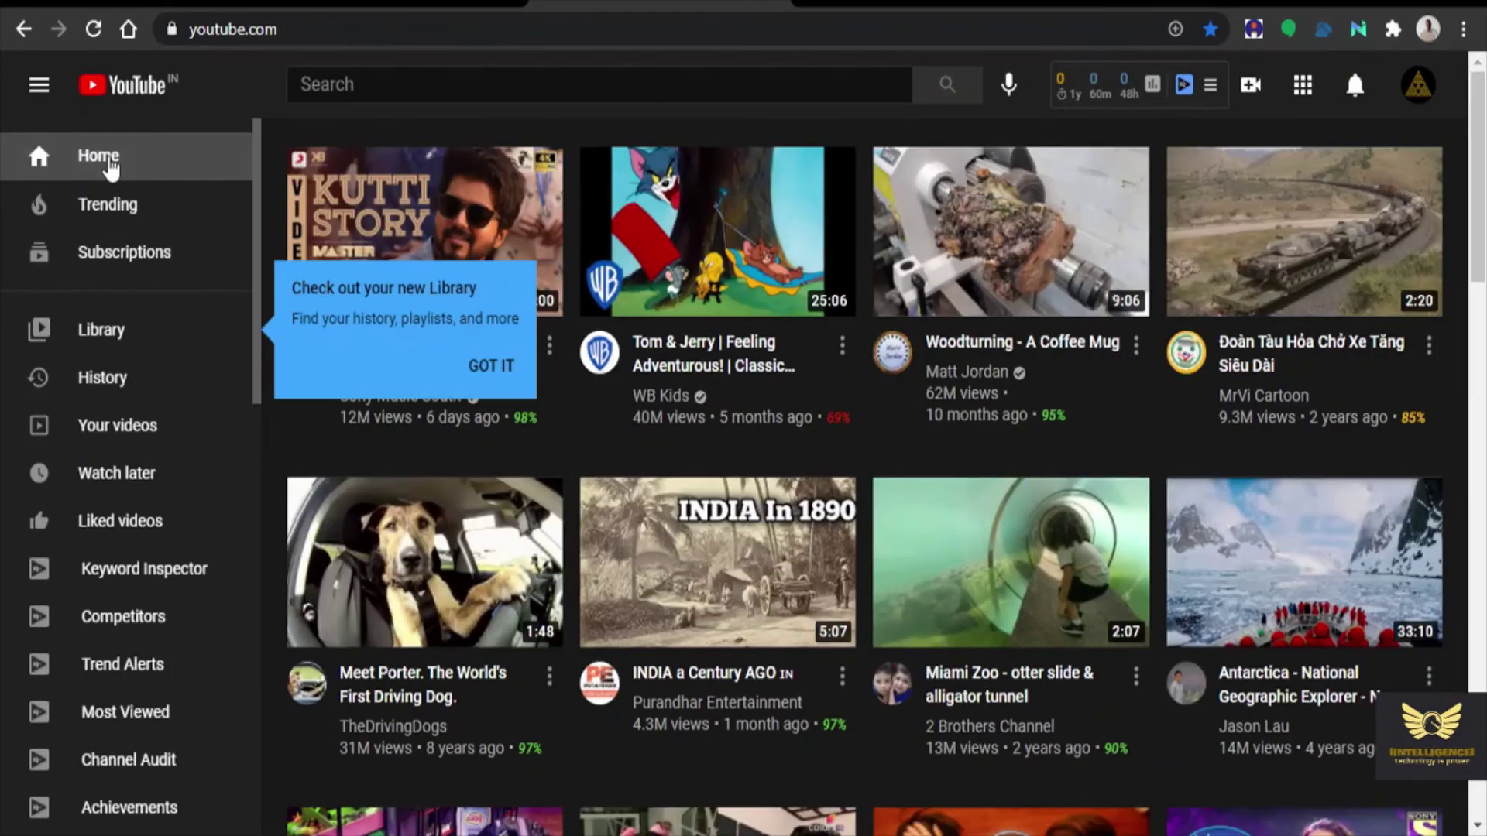
pyautogui.click(40, 87)
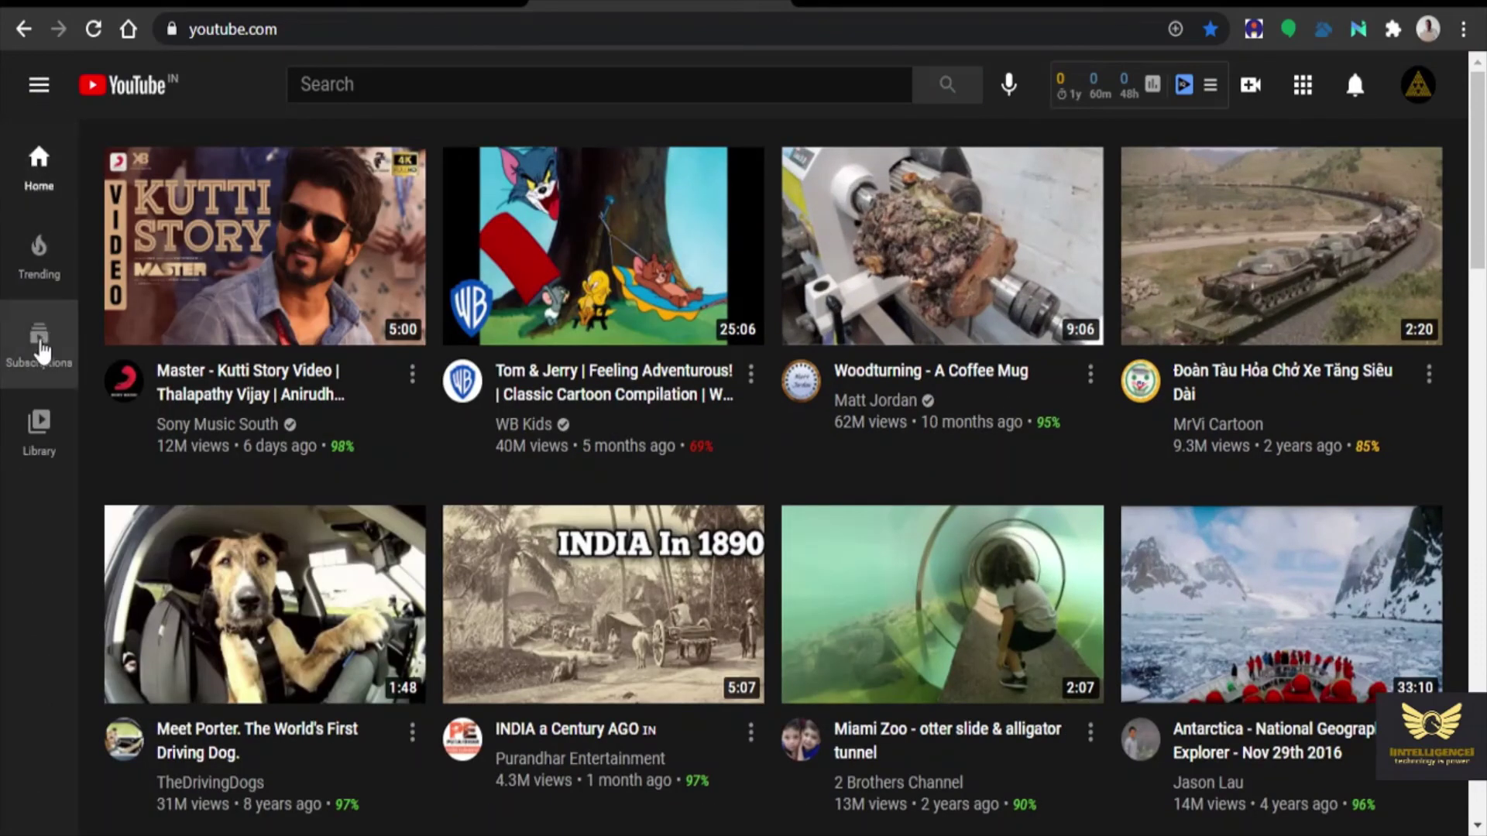
pyautogui.click(1422, 87)
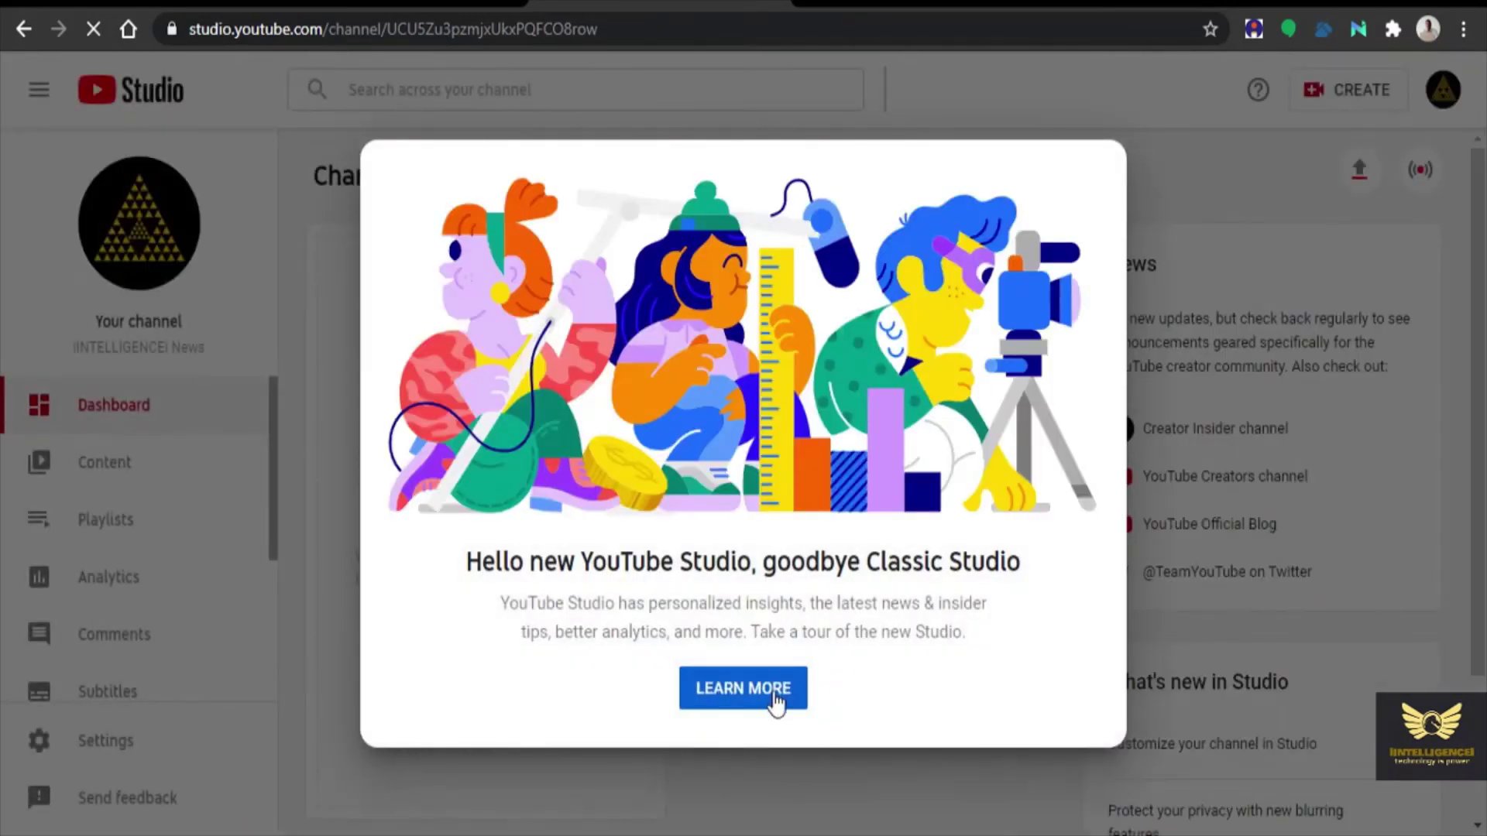
# Dismiss the Studio welcome message and go to the Channel customization page
pyautogui.click(1244, 174)
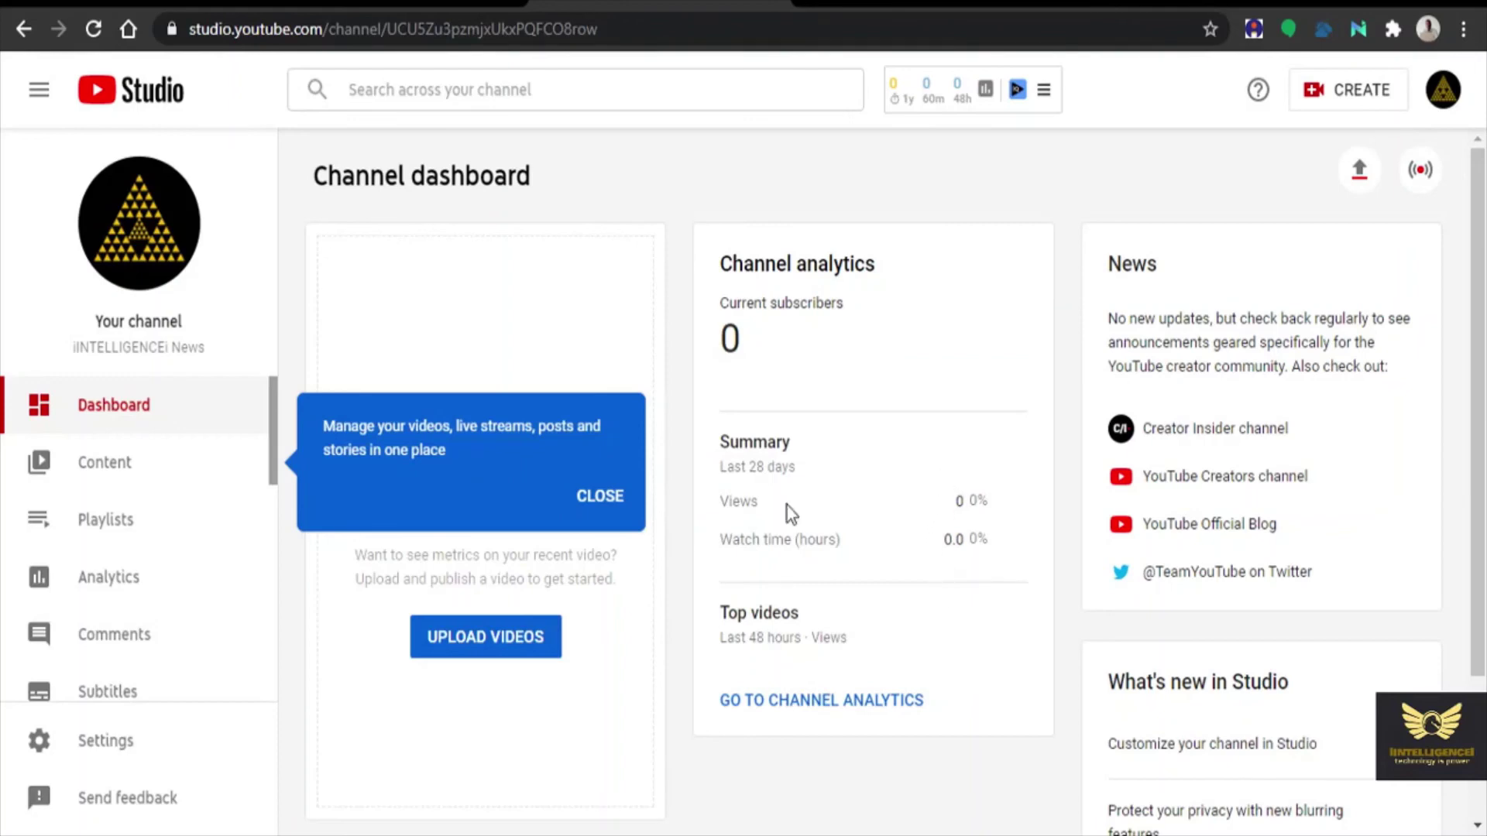
pyautogui.scroll(-3, 120, 577)
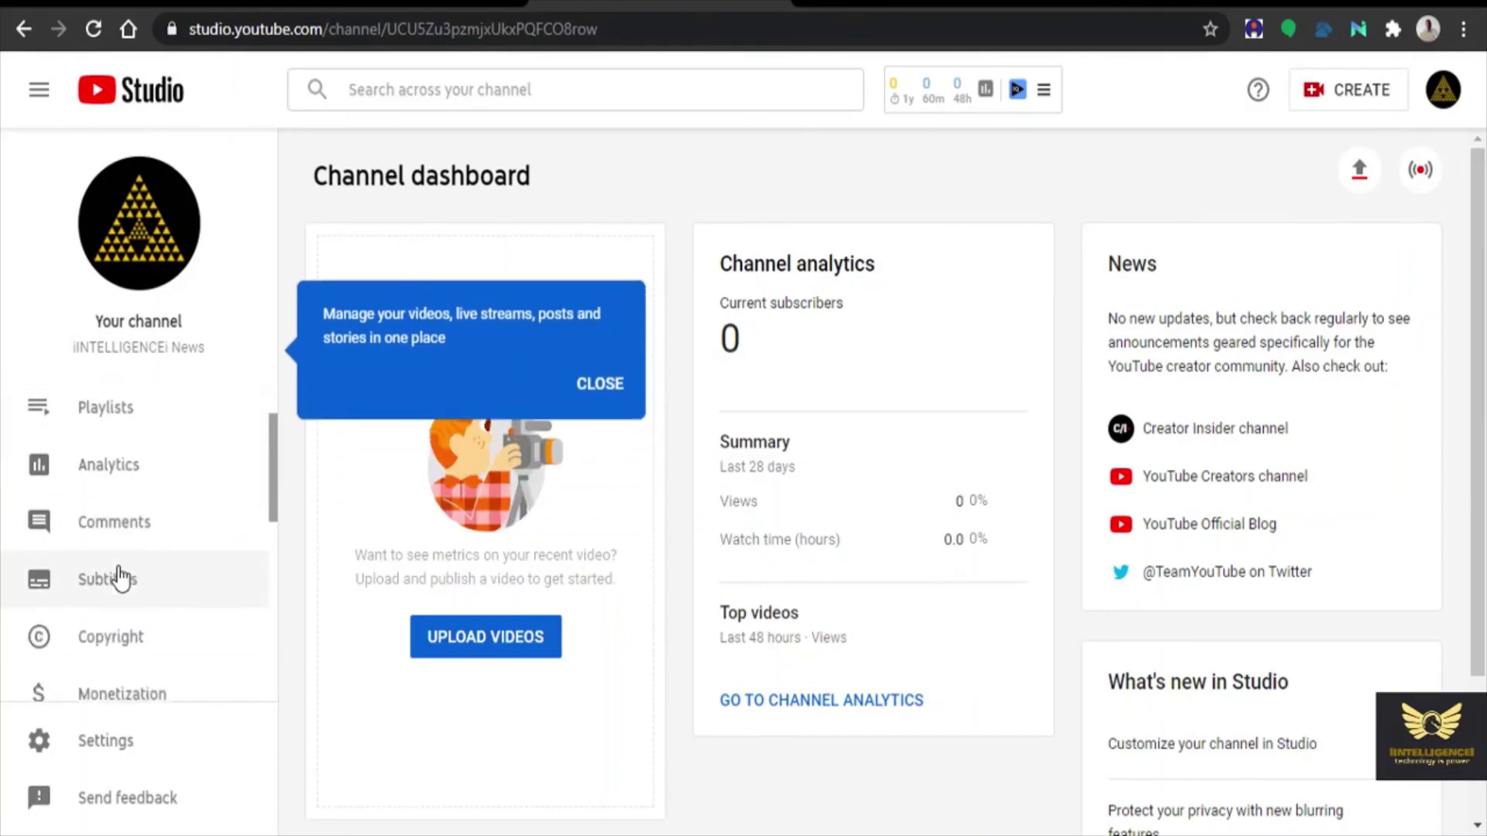
pyautogui.scroll(-2, 120, 577)
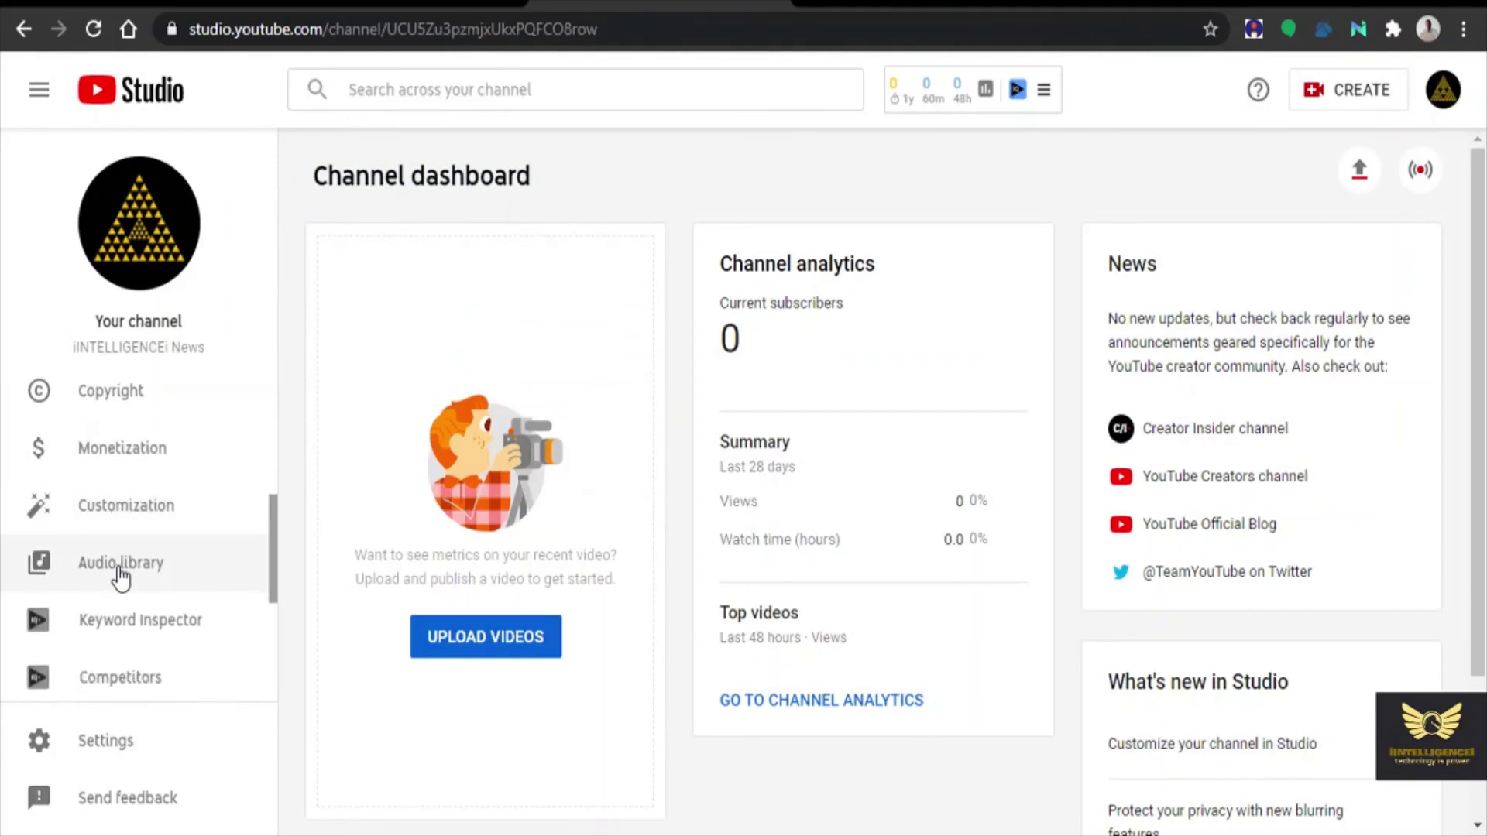
pyautogui.click(138, 518)
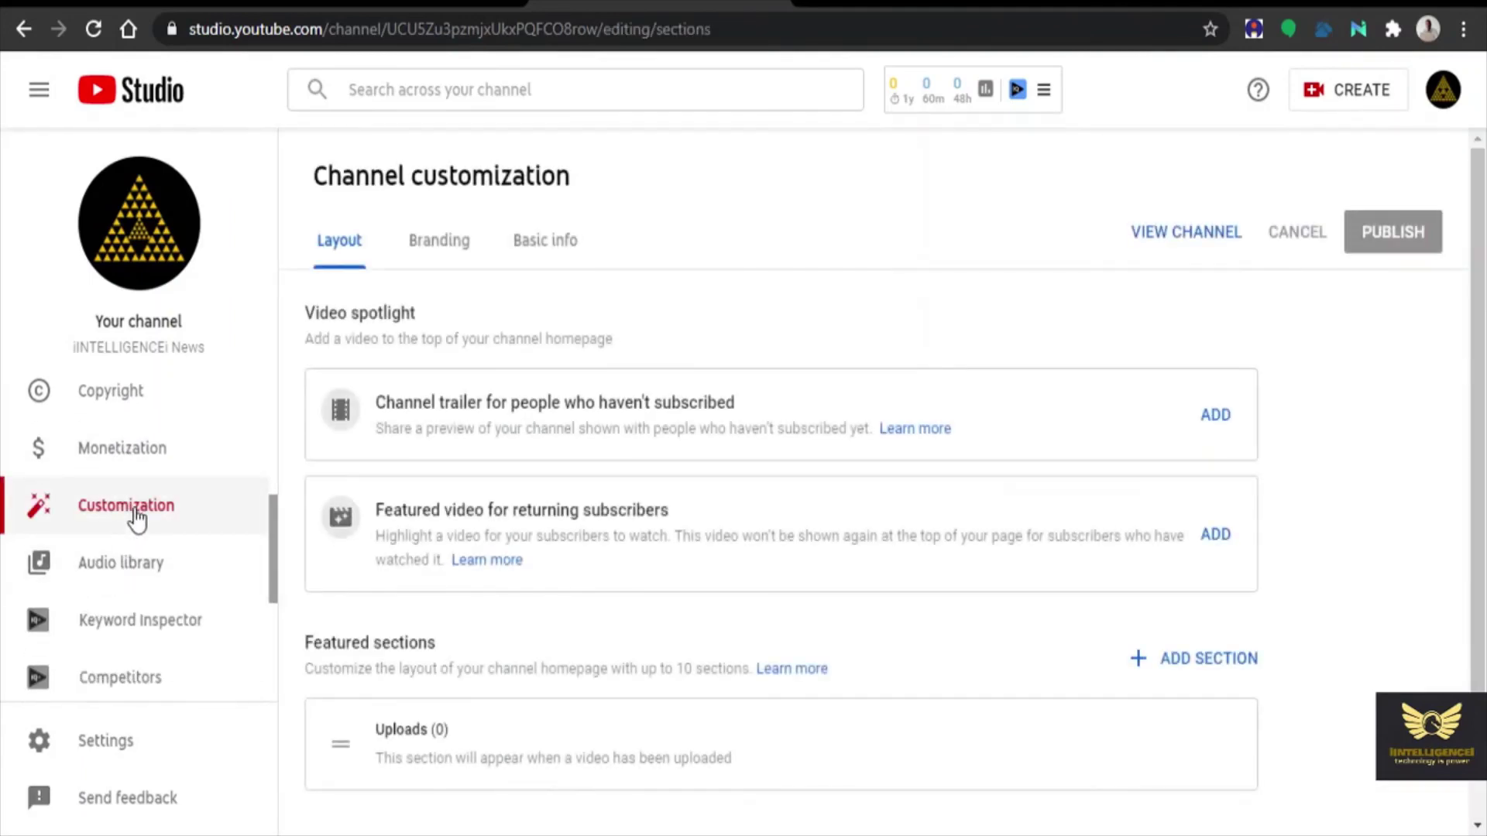
# Load the abstract yellow, white and dark image as banner art on the Branding tab
pyautogui.scroll(-1, 862, 690)
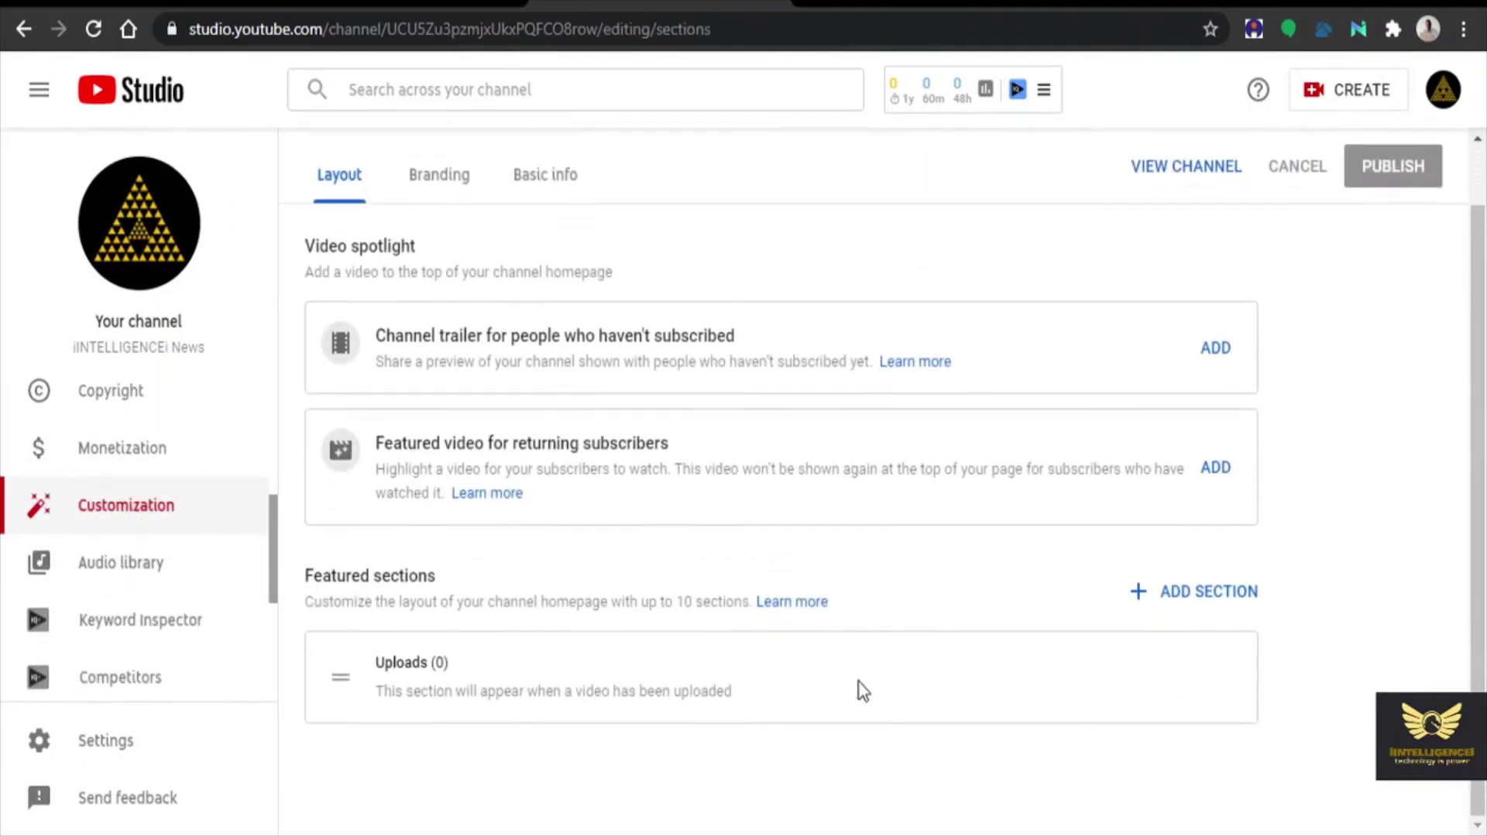
pyautogui.scroll(1, 855, 687)
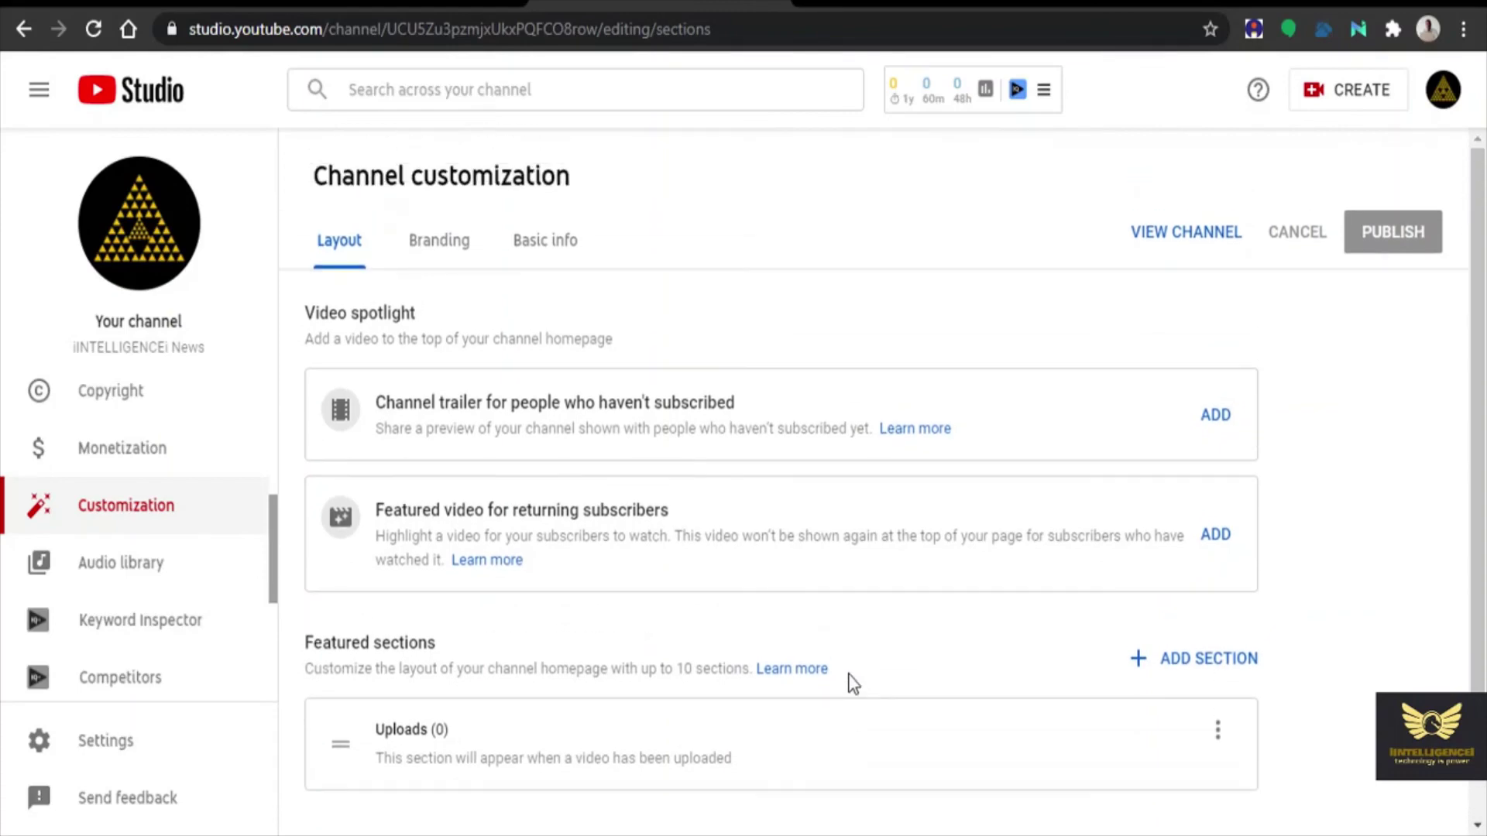
pyautogui.click(449, 246)
pyautogui.scroll(-3, 1124, 550)
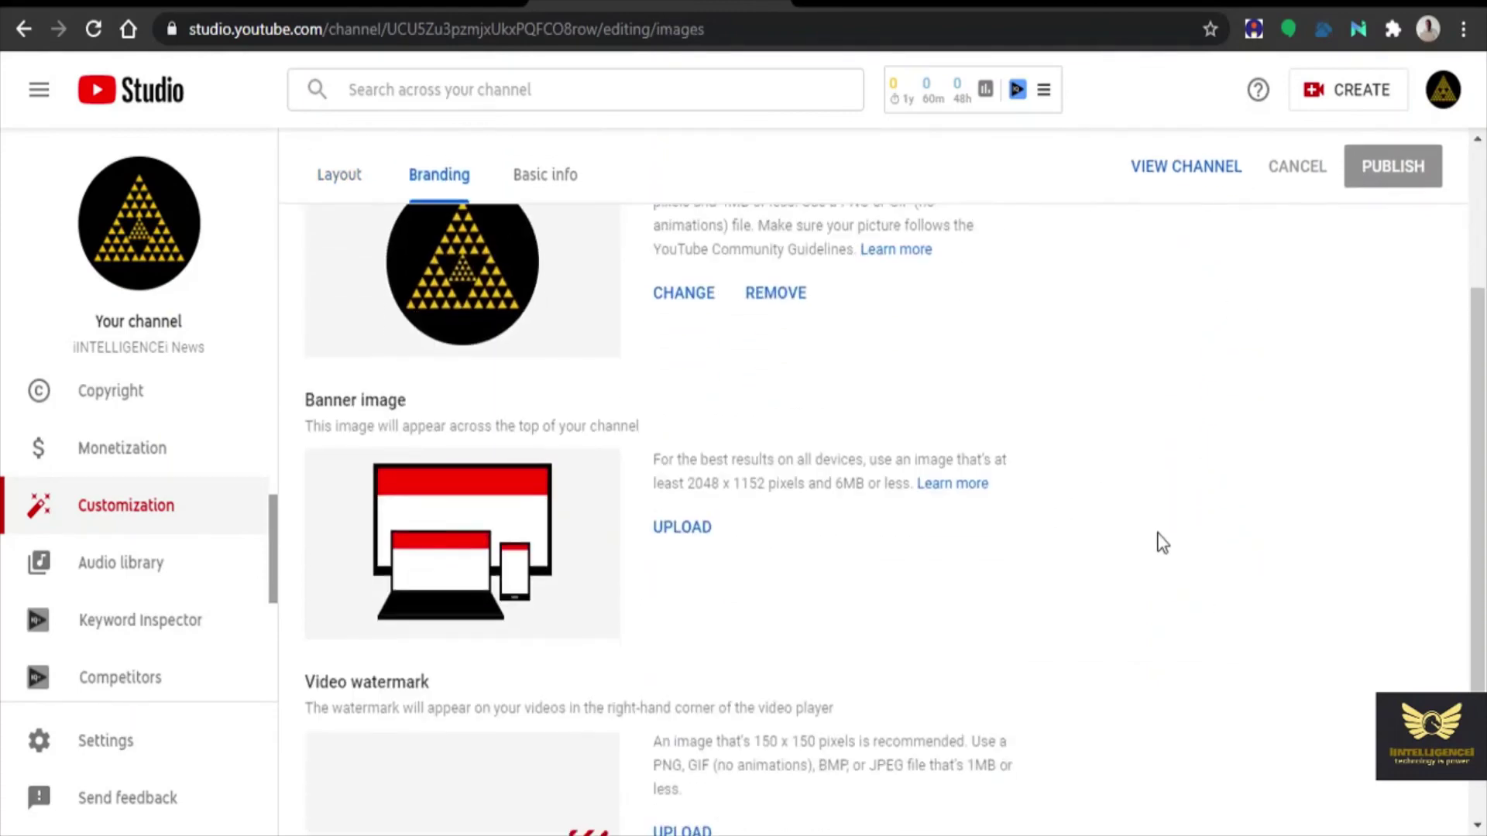
pyautogui.scroll(2, 1098, 569)
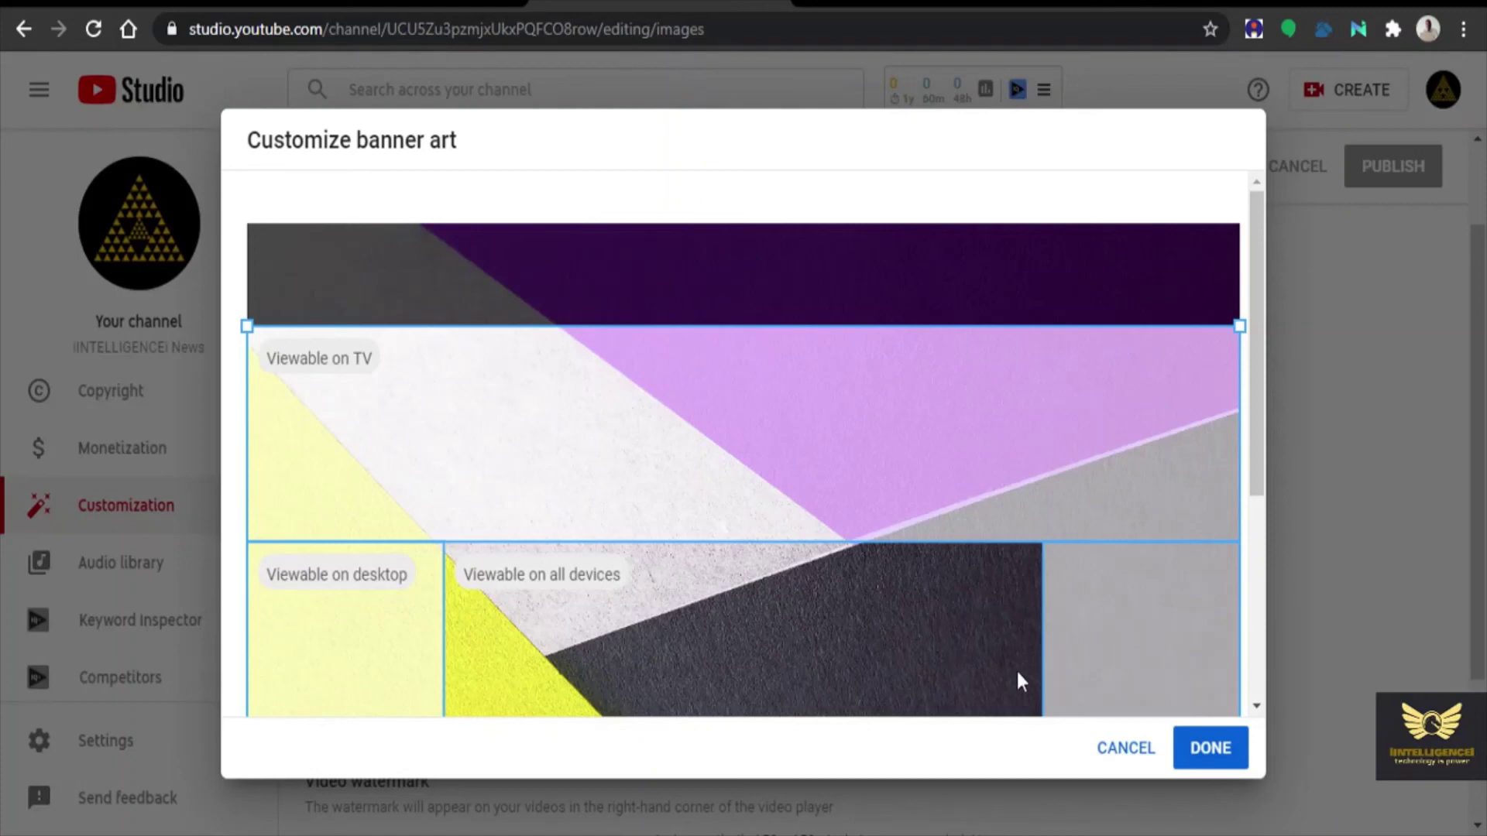
# Confirm the banner crop with DONE and publish the customization changes
pyautogui.click(1206, 748)
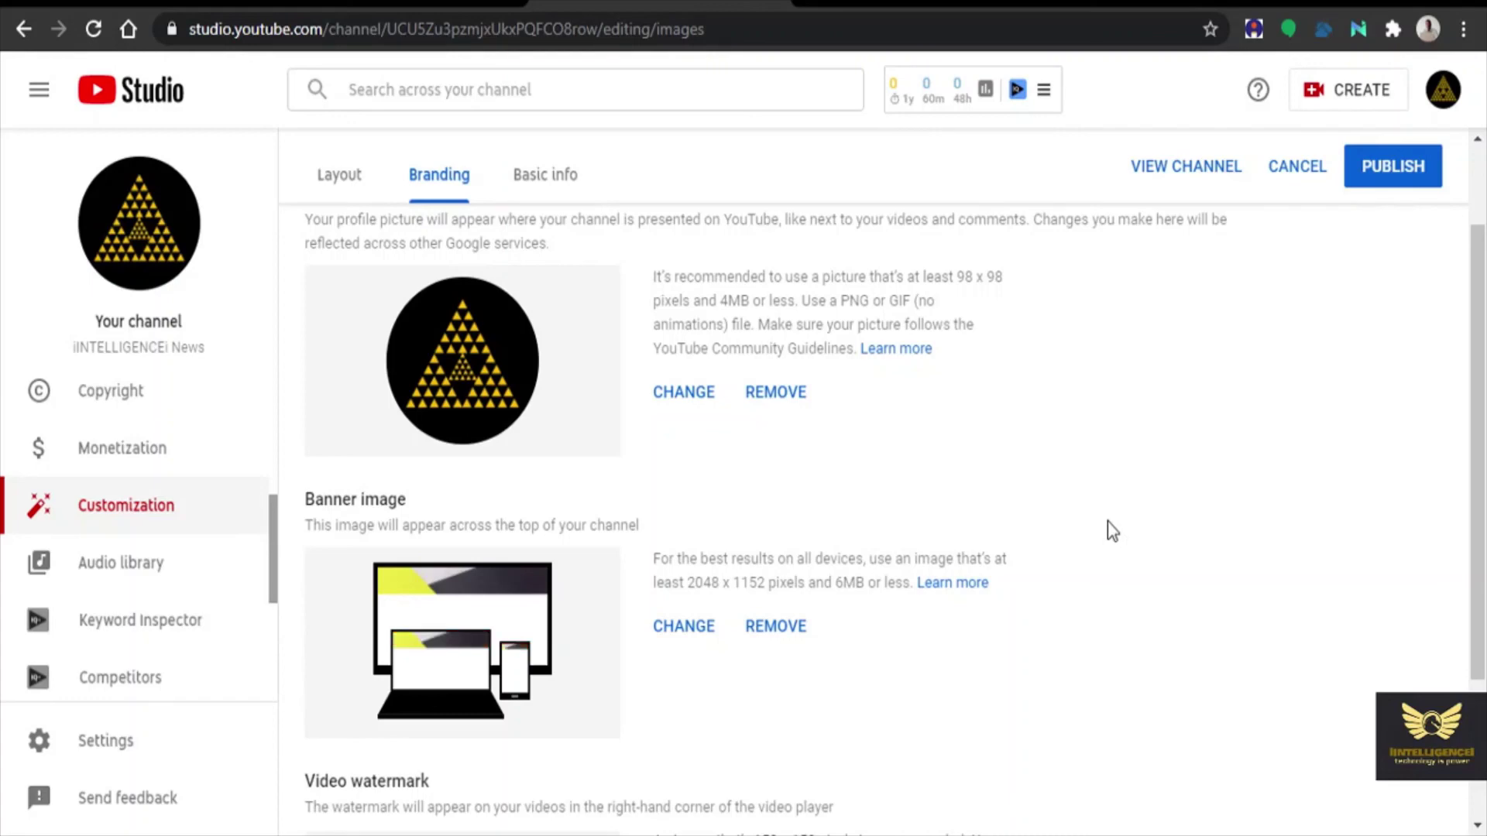
pyautogui.scroll(-3, 1107, 522)
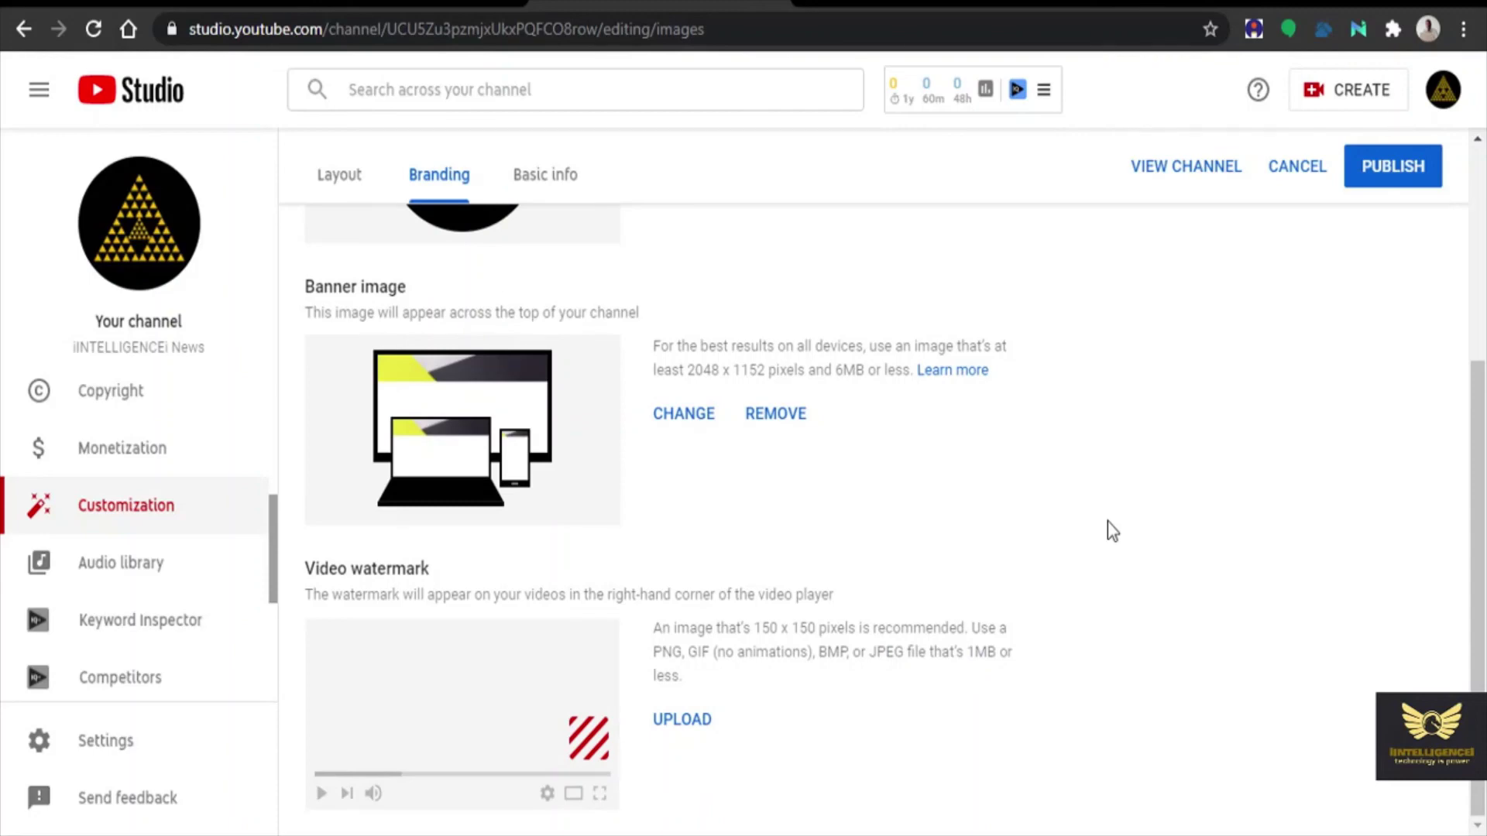
pyautogui.scroll(5, 1107, 522)
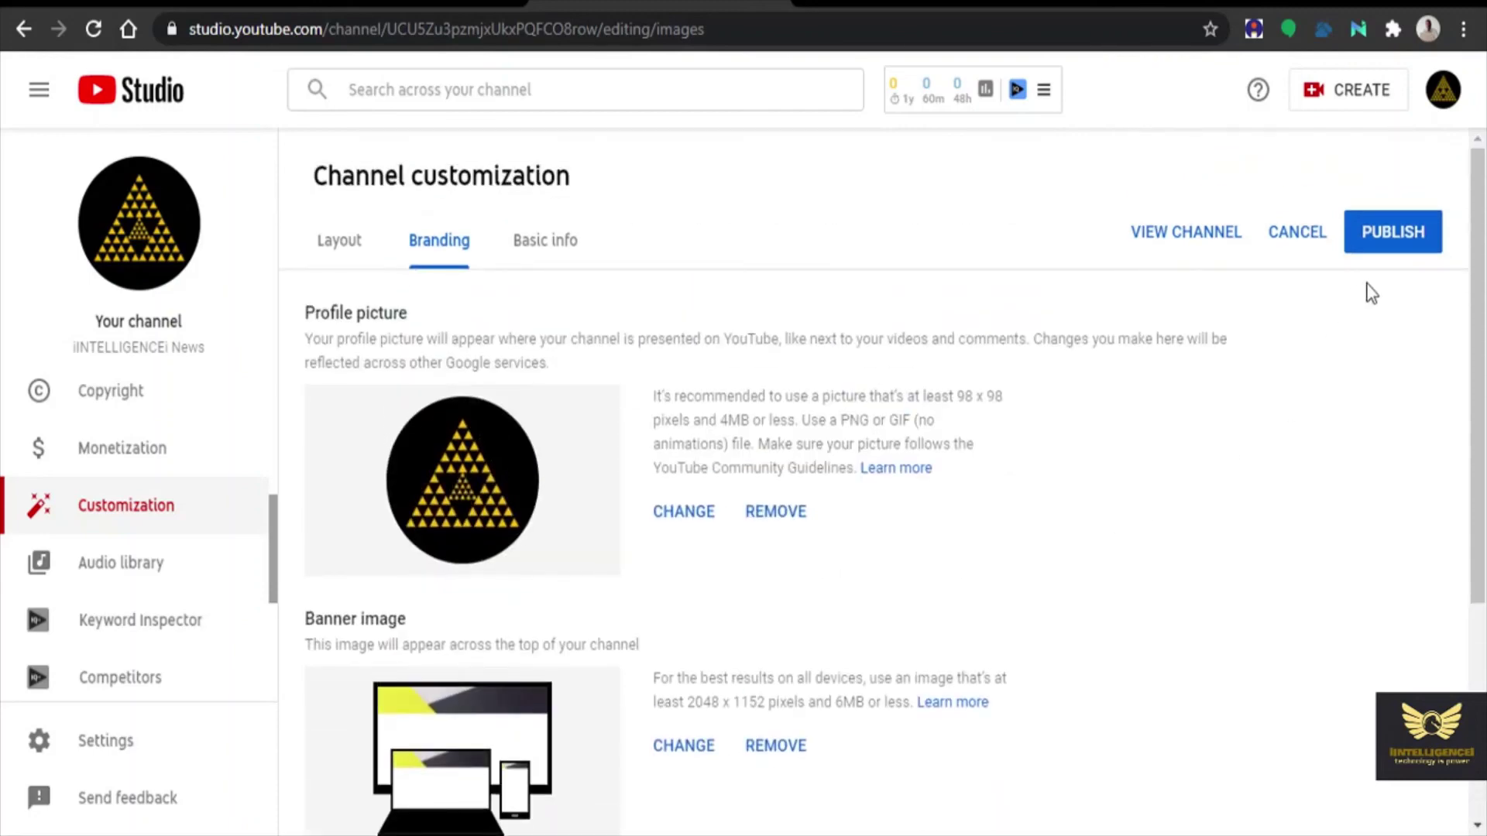
pyautogui.click(1399, 236)
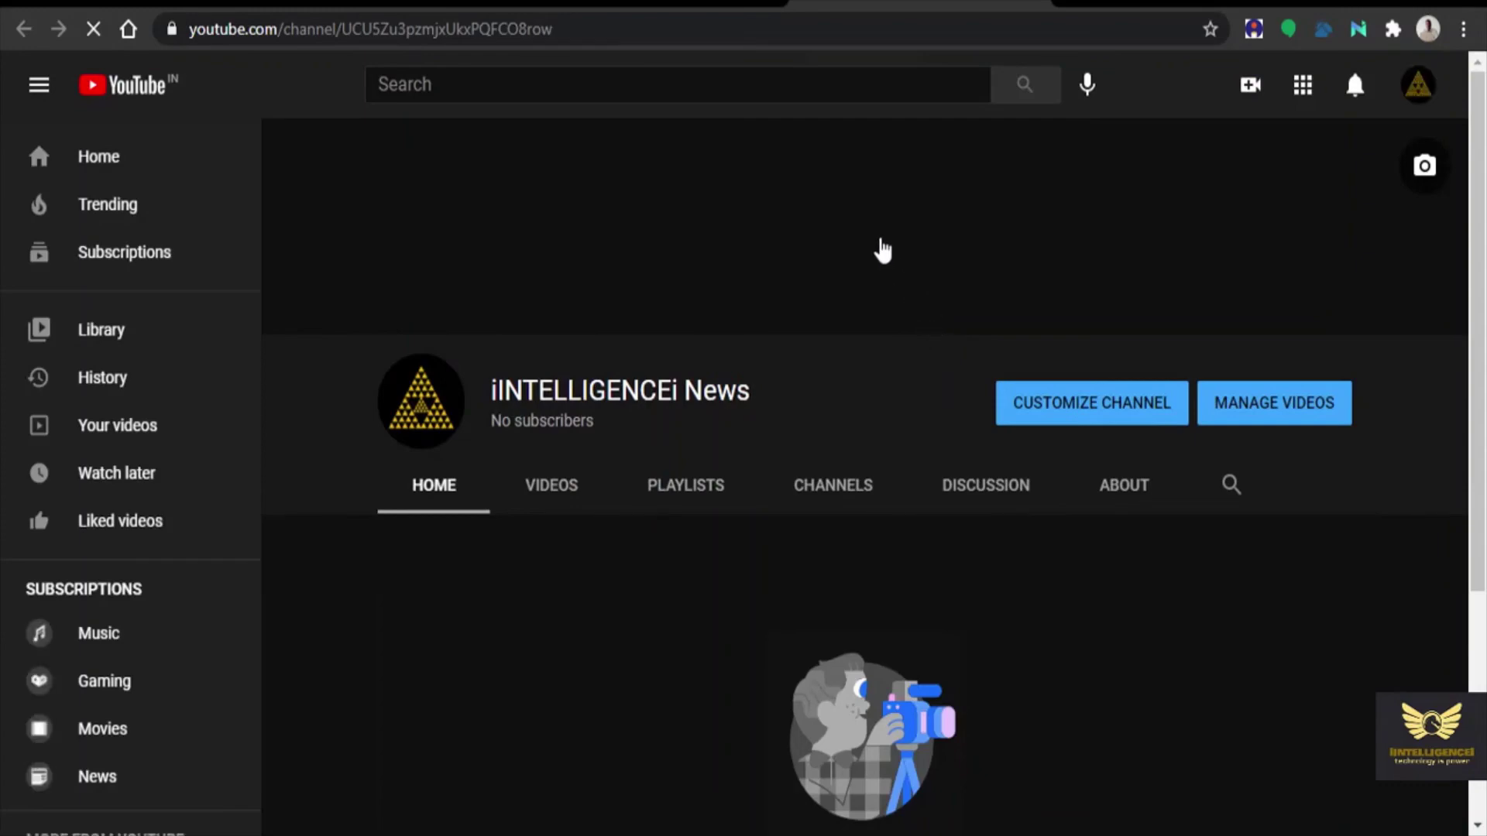
# Review the yellow, white and dark abstract banner on iINTELLIGENCEi News, then open the Create menu
pyautogui.scroll(-4, 1206, 612)
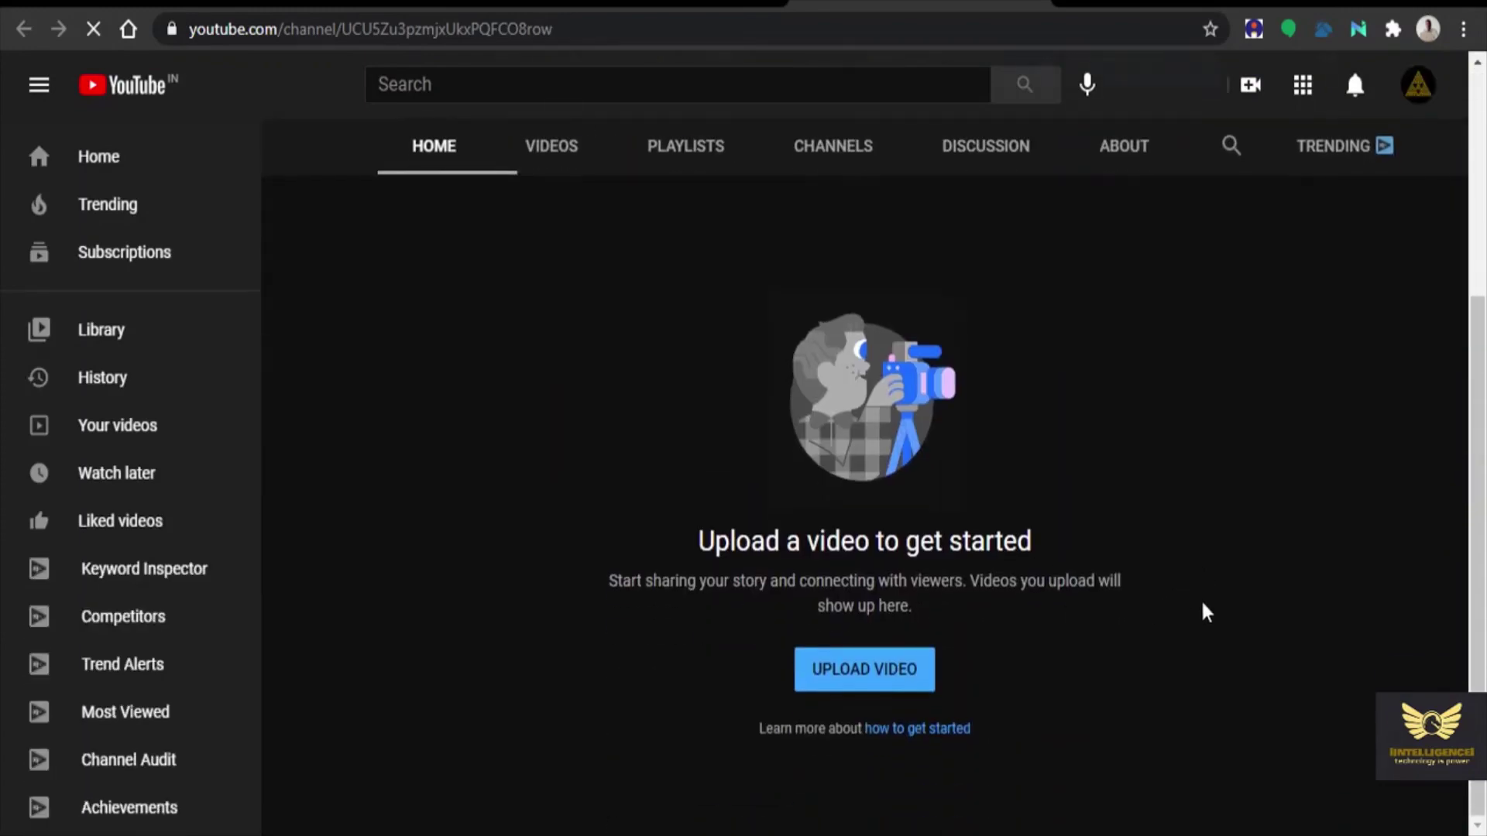
pyautogui.scroll(4, 1206, 612)
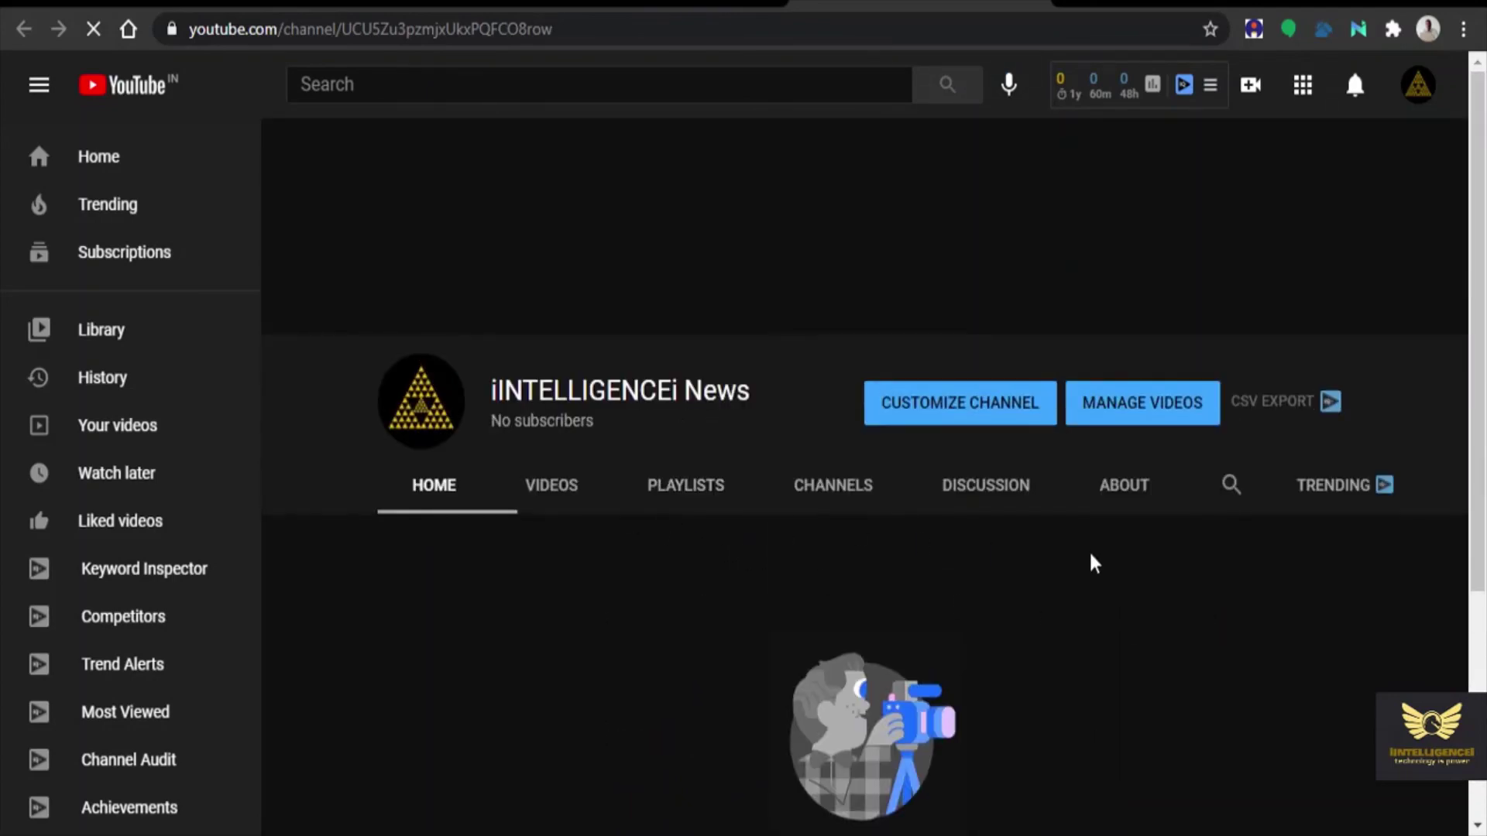
pyautogui.scroll(-4, 1092, 563)
pyautogui.scroll(4, 1098, 566)
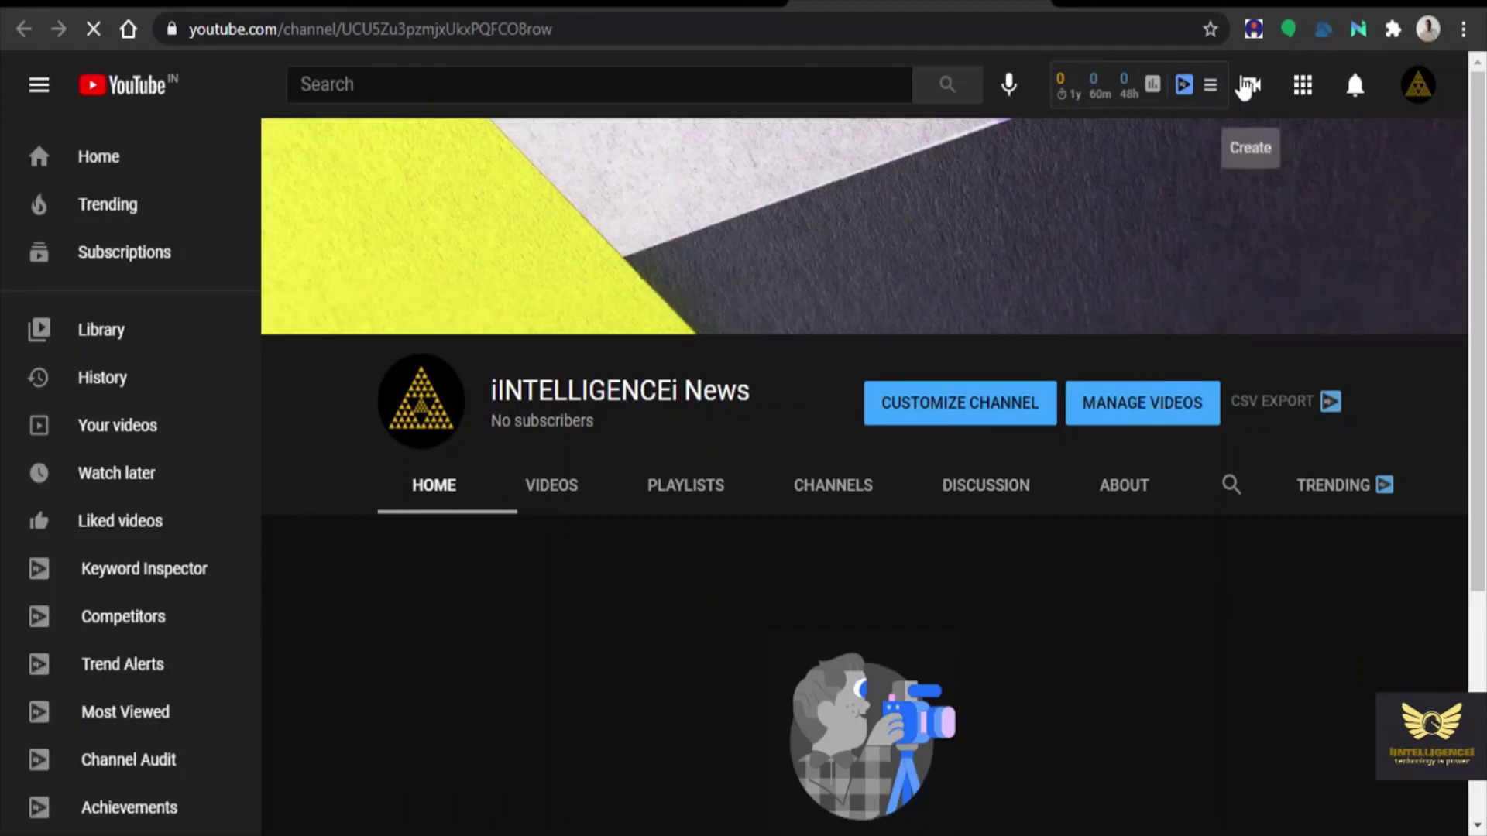
pyautogui.click(1251, 87)
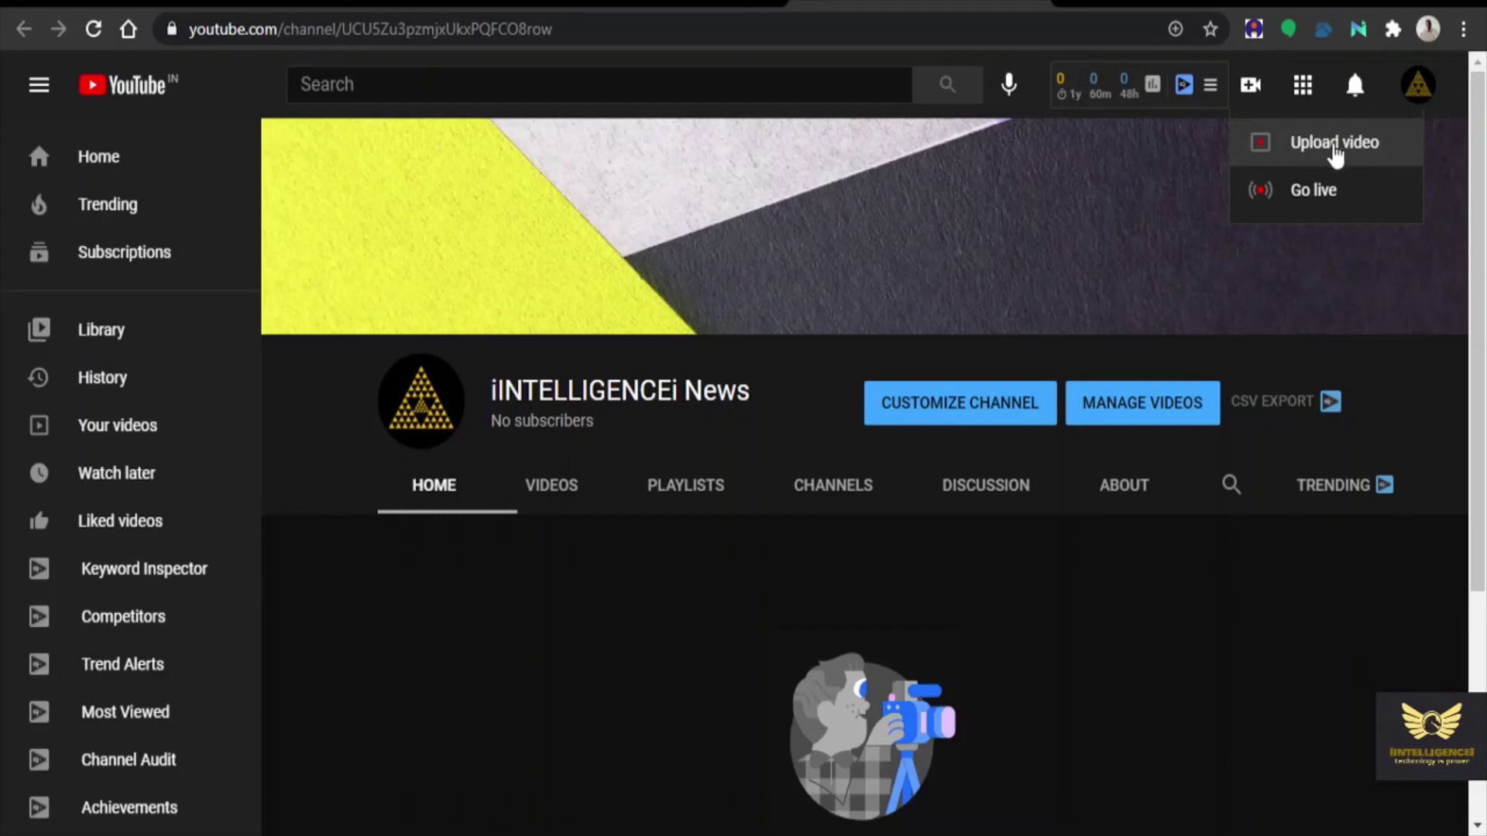
# Choose Upload video from the Create menu to start a new video upload
pyautogui.click(1332, 154)
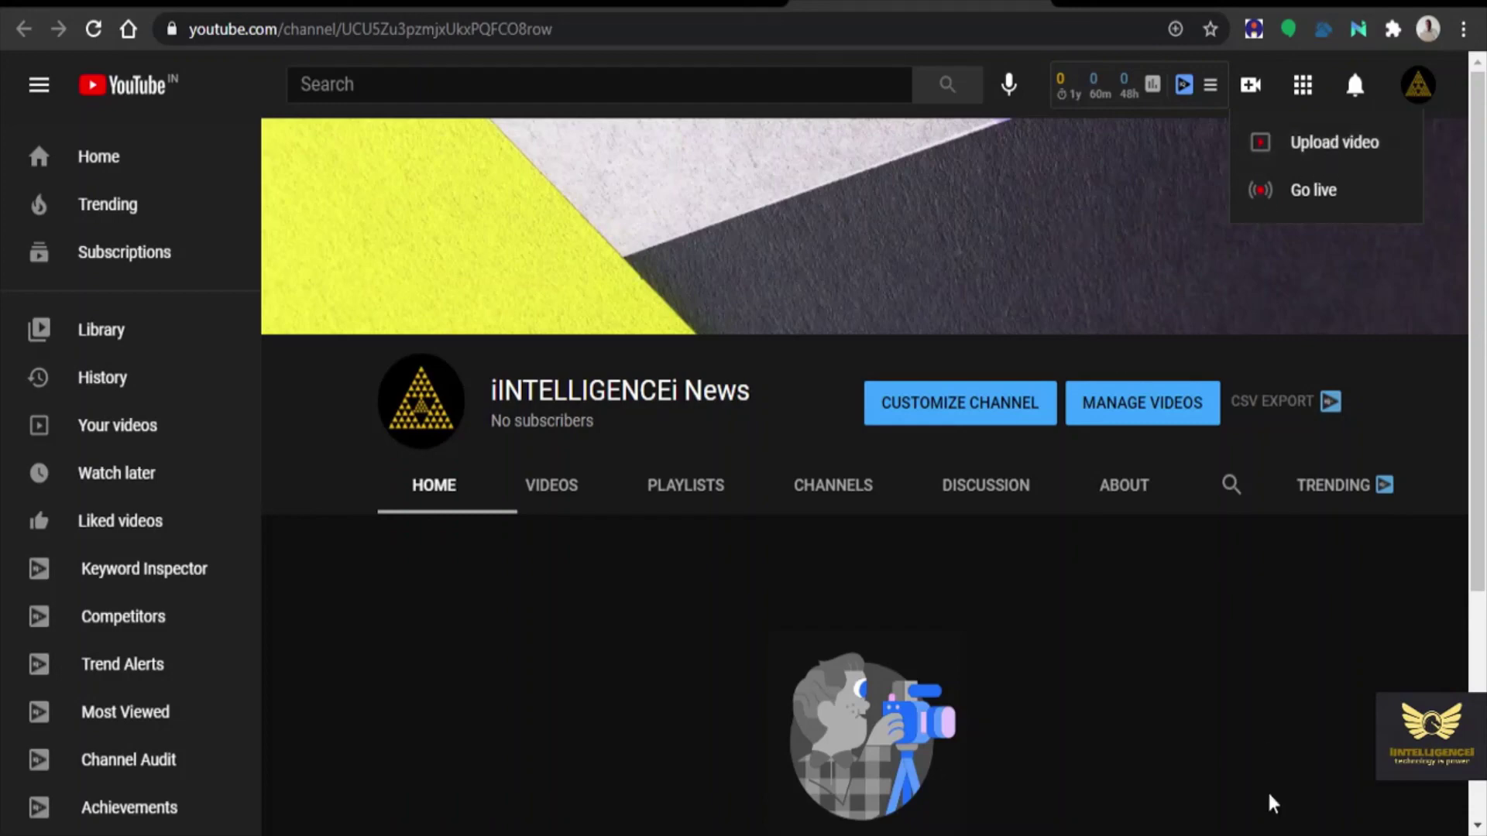